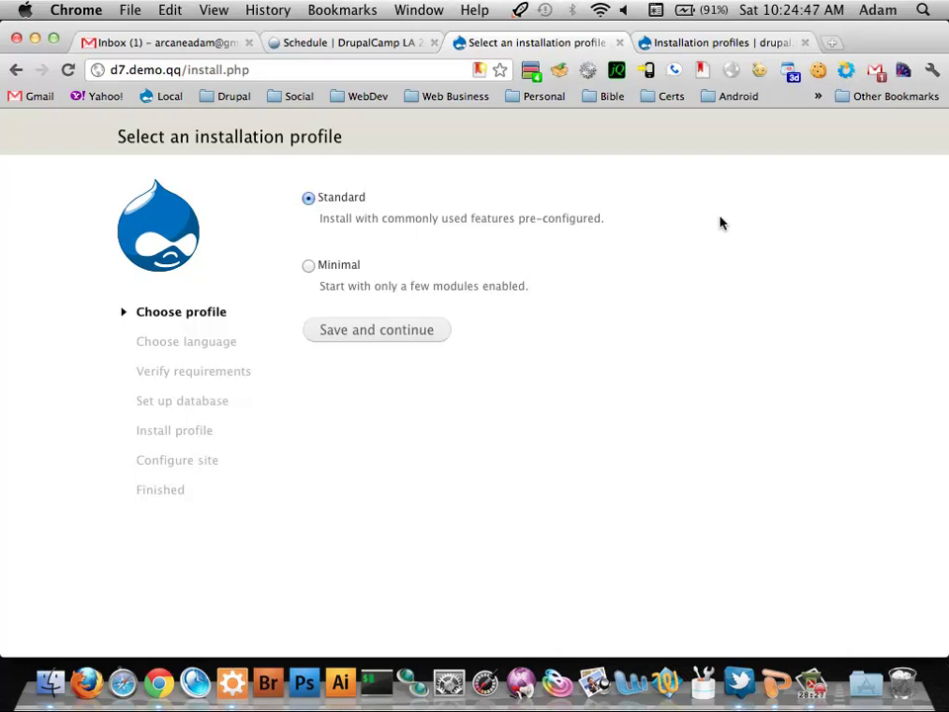
Open phpMyAdmin at home.qq/mydb in a new tab and log in as root with its password
{"action": "left_click", "coordinate": [836, 42]}
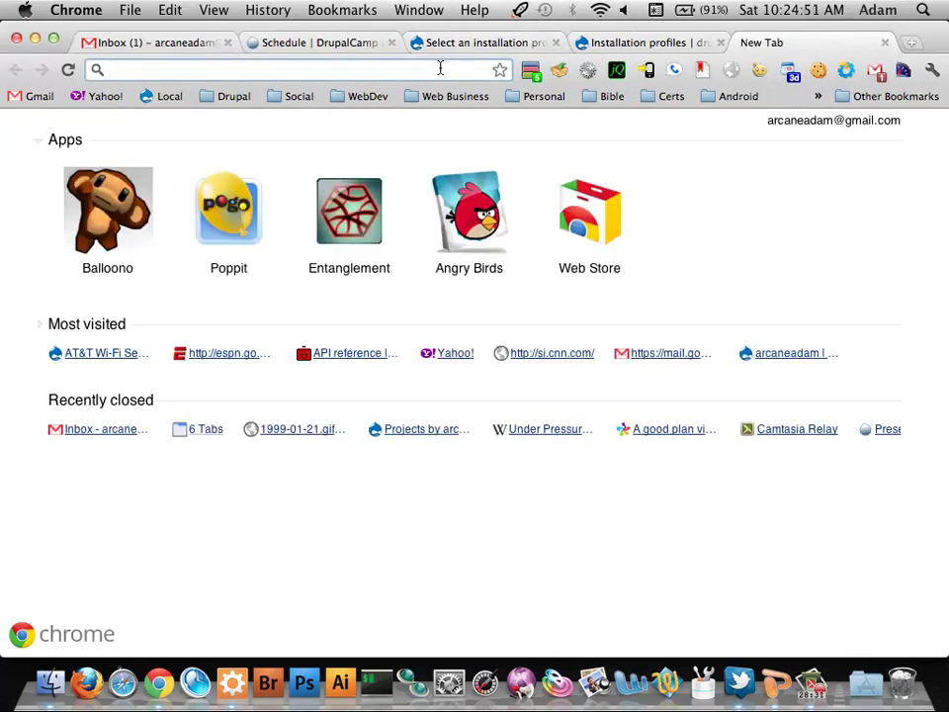
{"action": "type", "text": "home.qq/"}
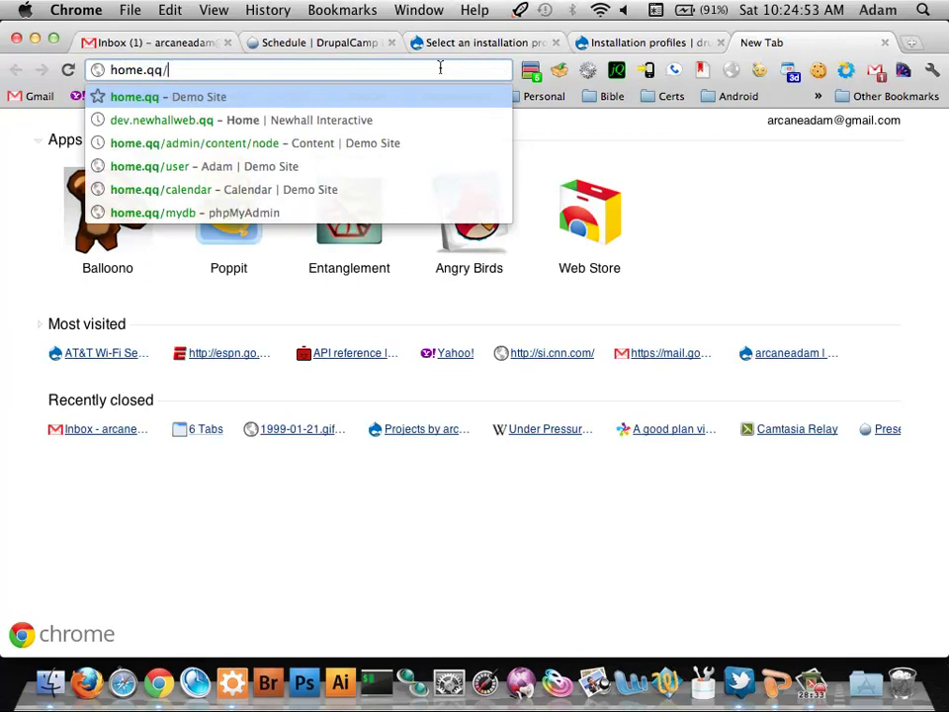
{"action": "type", "text": "mydb"}
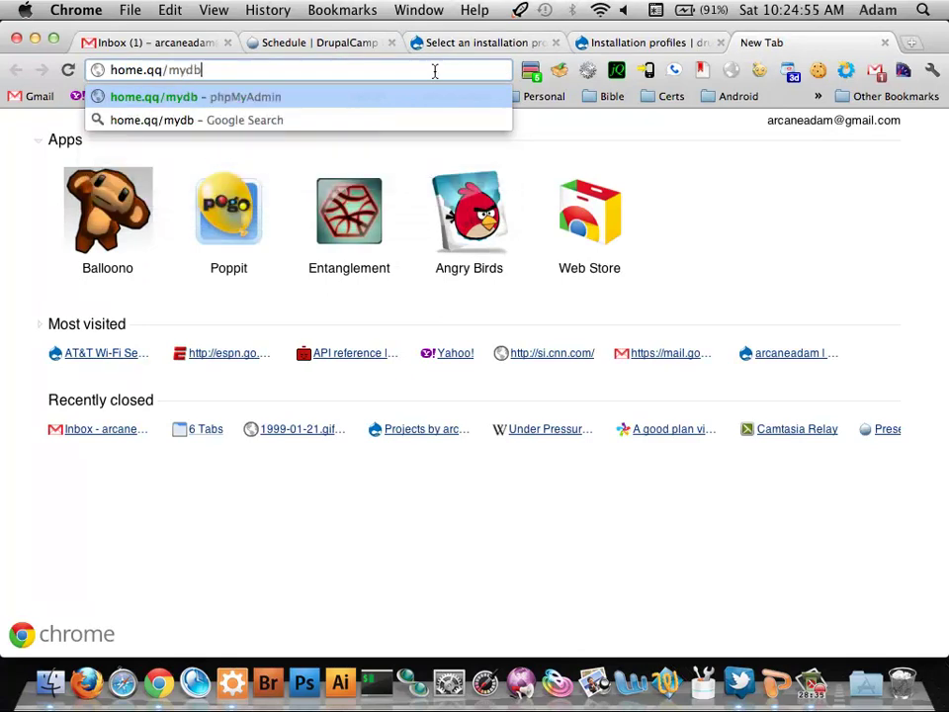
{"action": "key", "text": "Return"}
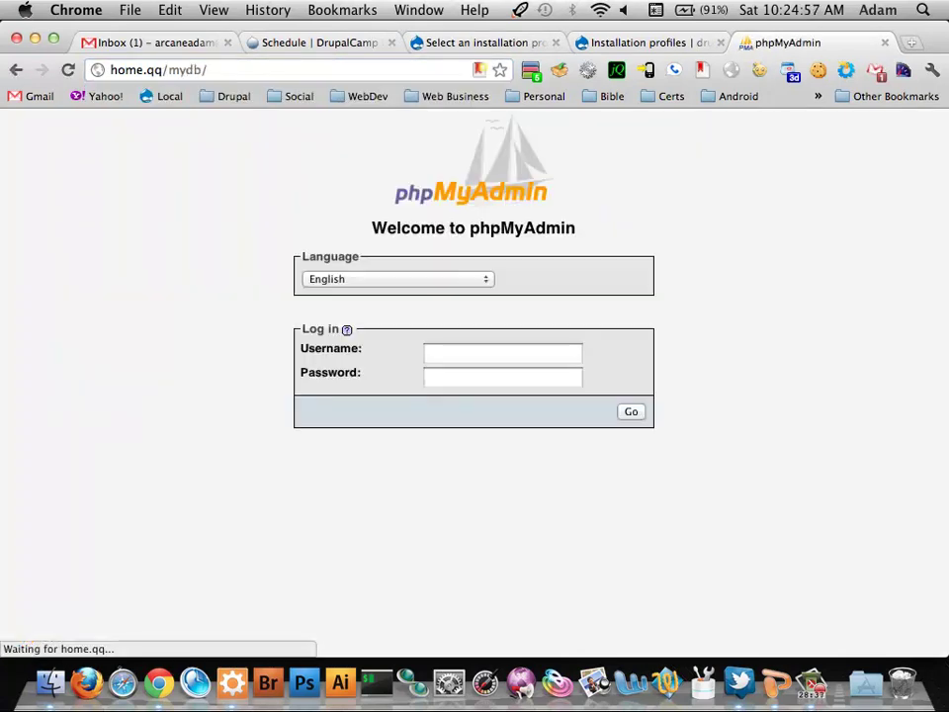
{"action": "type", "text": "root"}
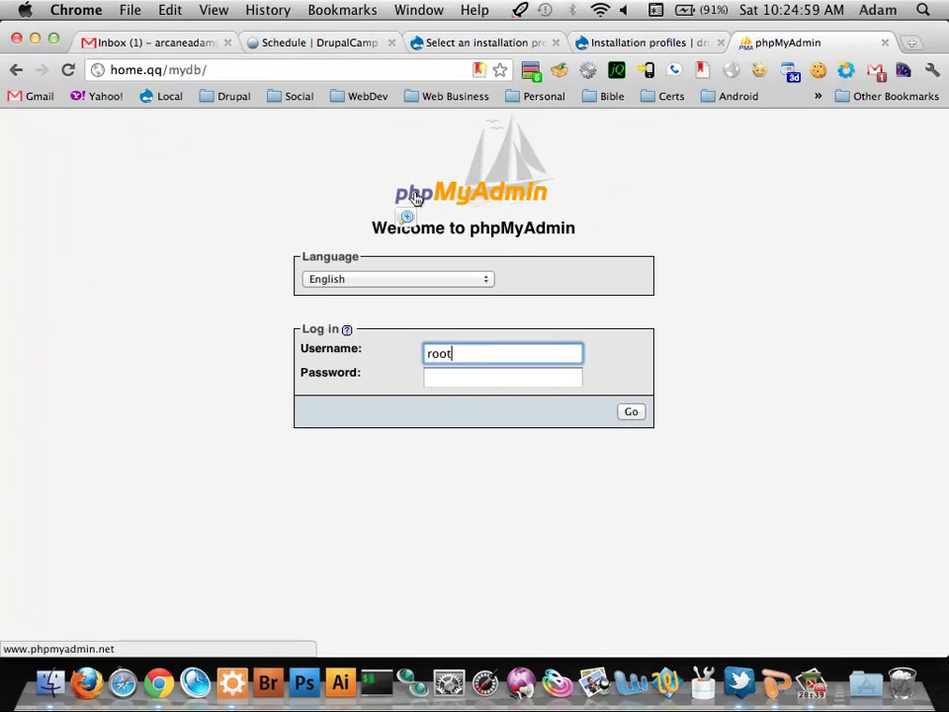
{"action": "key", "text": "Tab"}
{"action": "type", "text": "root123"}
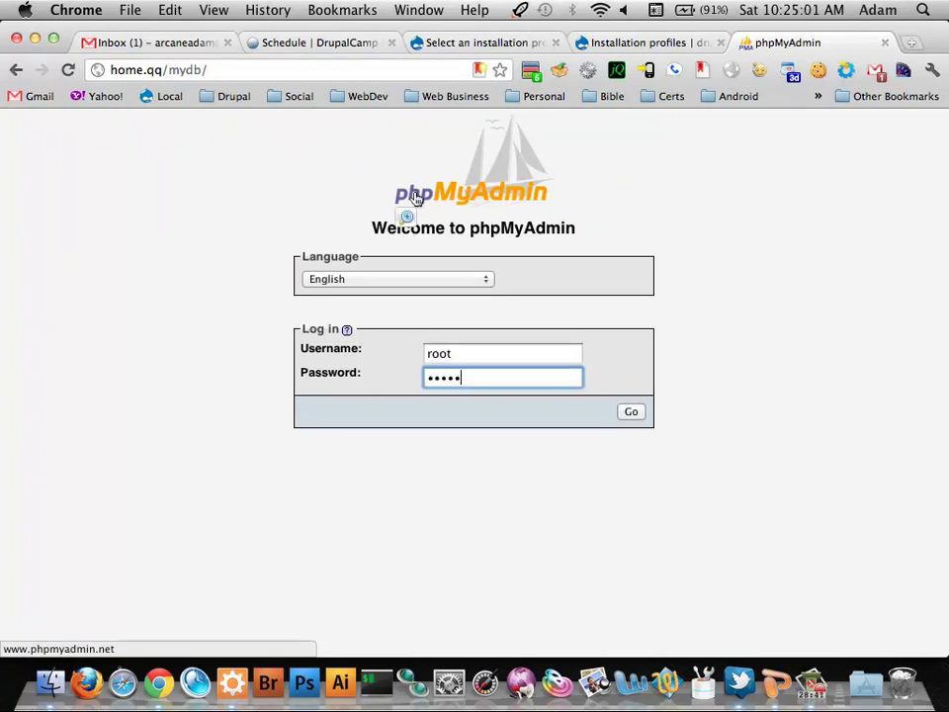
{"action": "key", "text": "Return"}
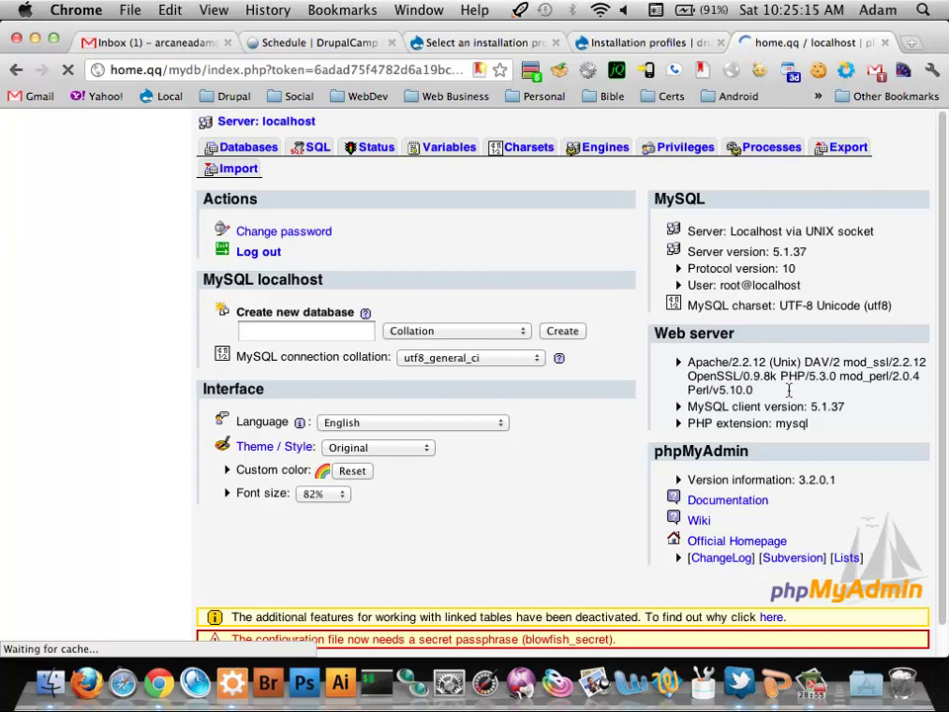
Start adding a new phpMyAdmin user named dcla with the host set to Local
{"action": "left_click", "coordinate": [686, 149]}
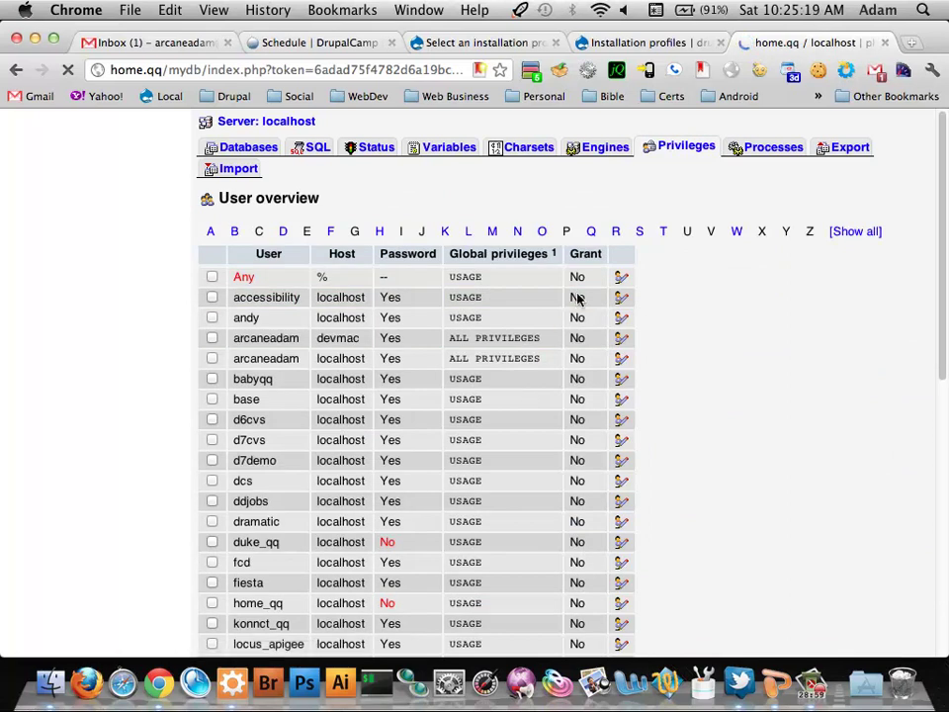
{"action": "scroll", "coordinate": [577, 293], "scroll_direction": "down", "scroll_amount": 10}
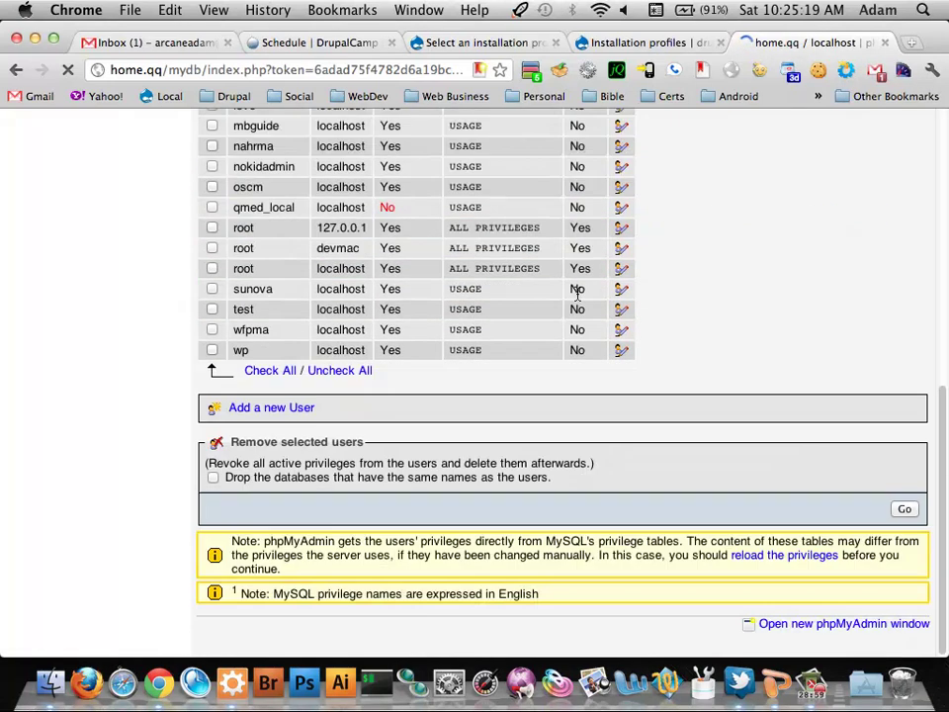
{"action": "left_click", "coordinate": [292, 412]}
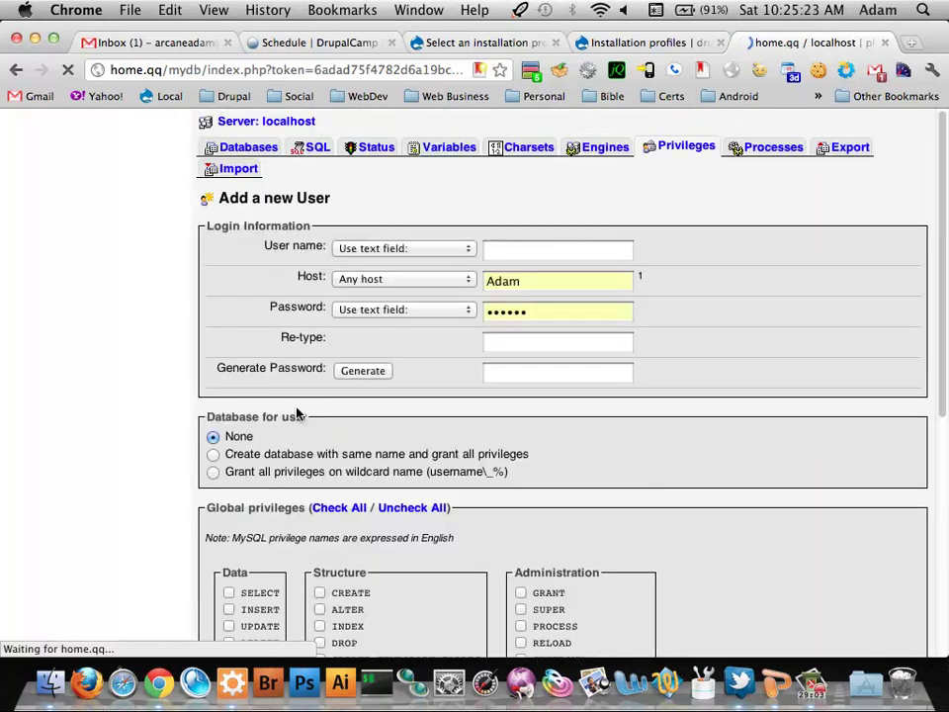
{"action": "left_click", "coordinate": [544, 248]}
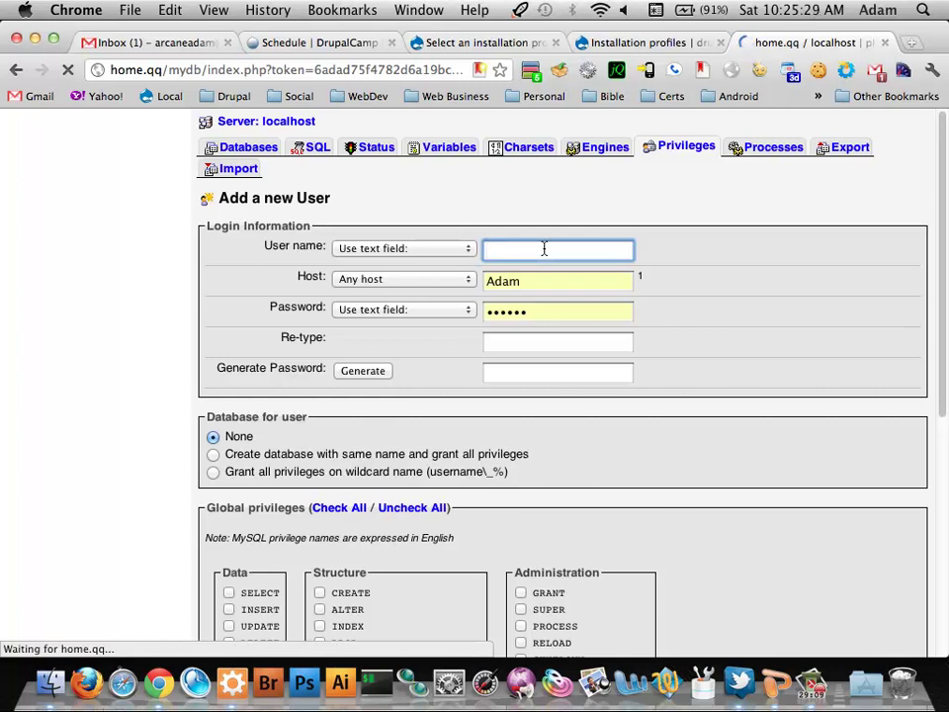
{"action": "type", "text": "dcla"}
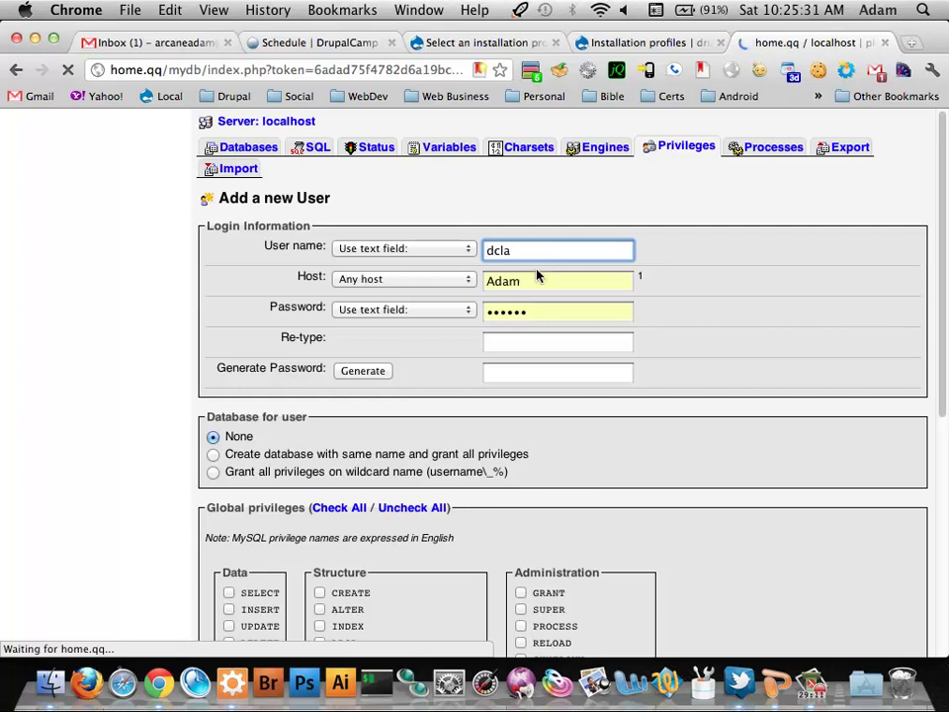
{"action": "double_click", "coordinate": [532, 284]}
{"action": "key", "text": "BackSpace"}
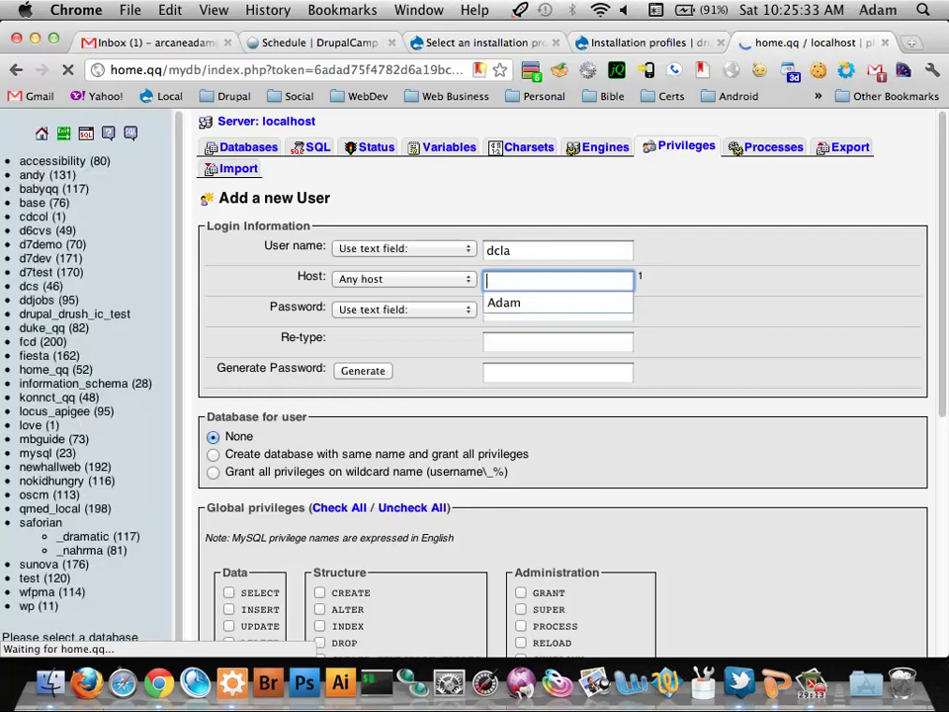
{"action": "left_click", "coordinate": [470, 279]}
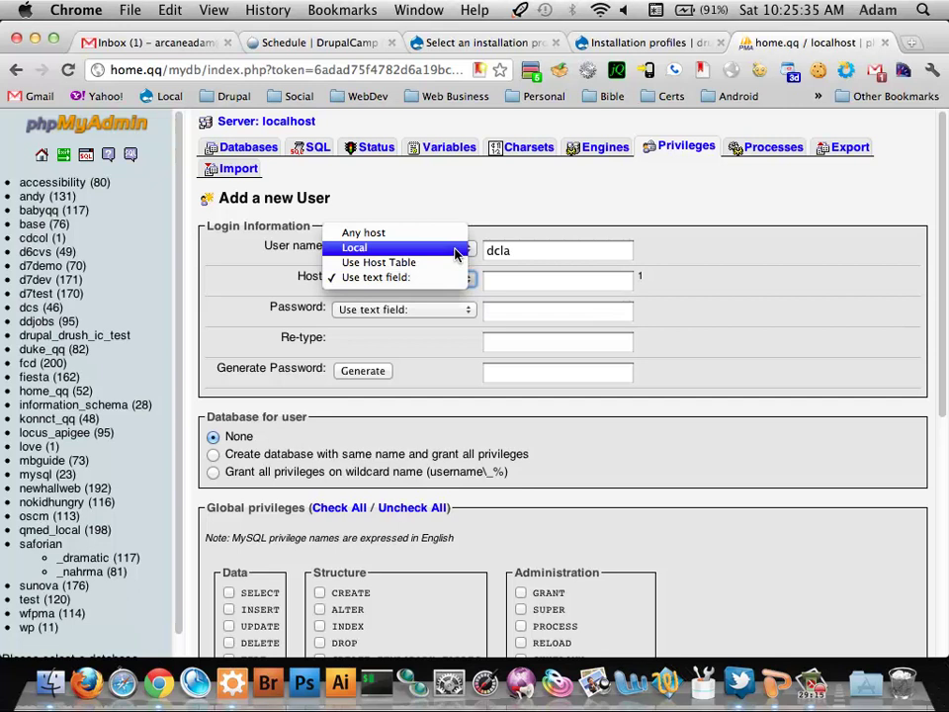
{"action": "left_click", "coordinate": [454, 249]}
Enter and retype the user's password, choose a same-named database with all privileges, and submit
{"action": "left_click", "coordinate": [549, 313]}
{"action": "type", "text": "dcla"}
{"action": "key", "text": "Tab"}
{"action": "type", "text": "dcla"}
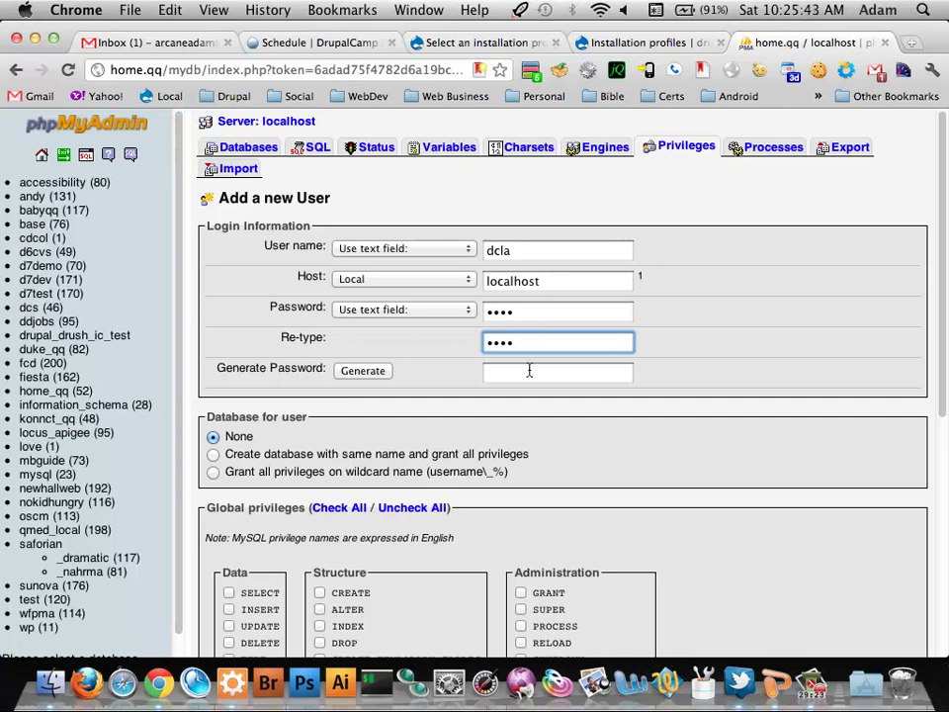
{"action": "left_click", "coordinate": [698, 347]}
{"action": "scroll", "coordinate": [698, 347], "scroll_direction": "down", "scroll_amount": 3}
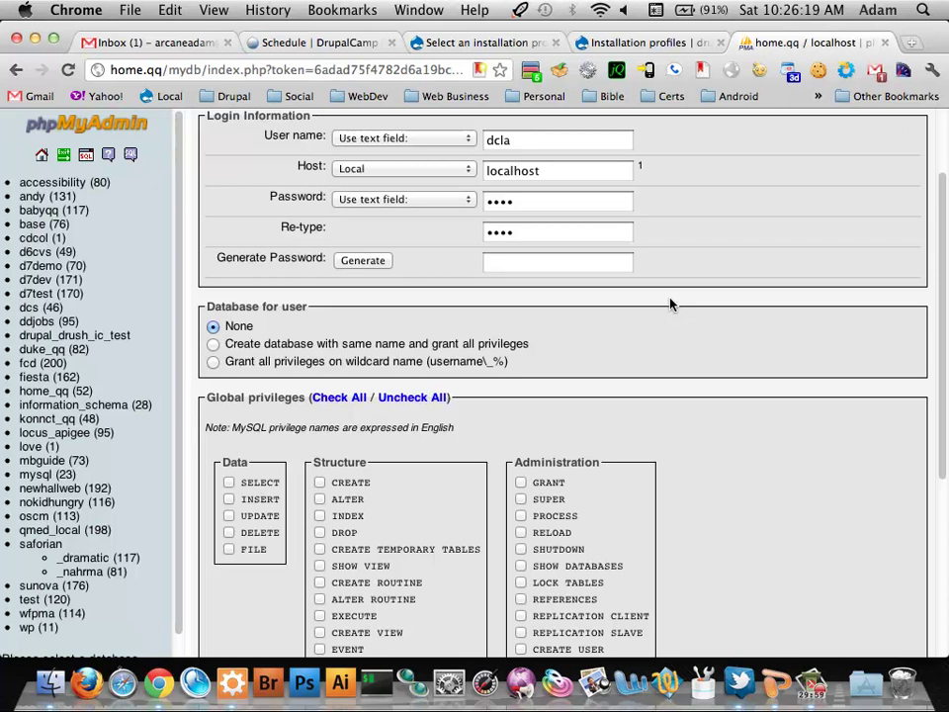
{"action": "left_click", "coordinate": [318, 344]}
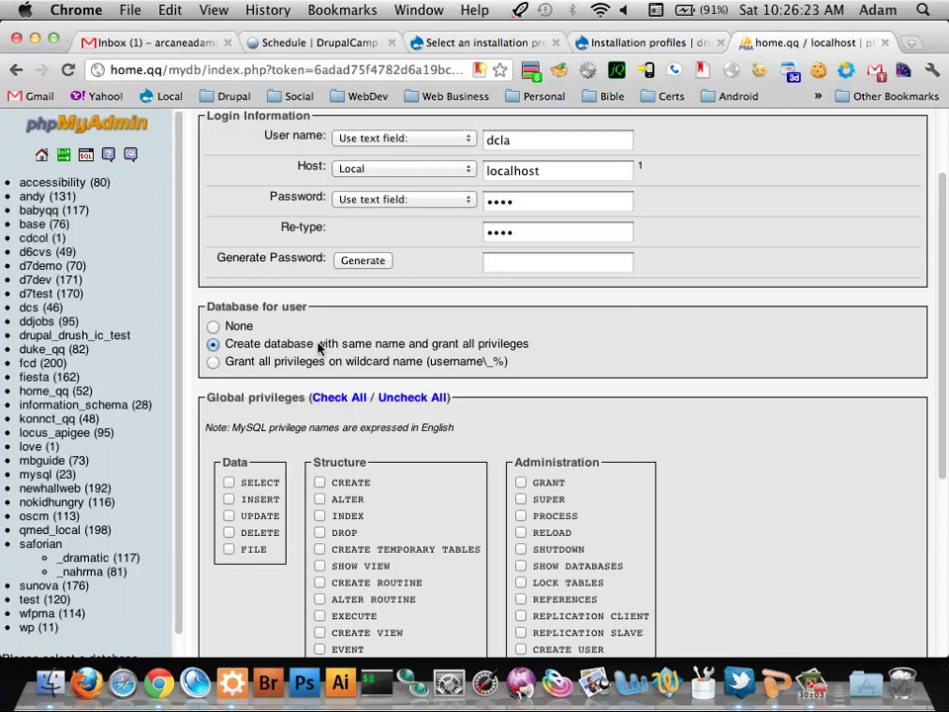
{"action": "scroll", "coordinate": [519, 323], "scroll_direction": "down", "scroll_amount": 5}
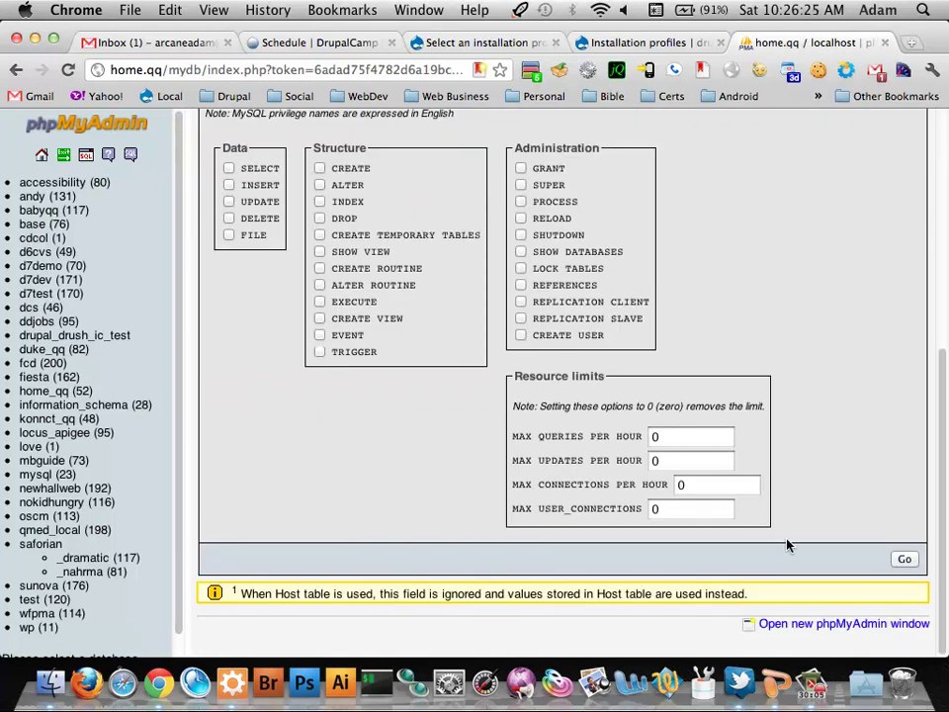
{"action": "left_click", "coordinate": [904, 558]}
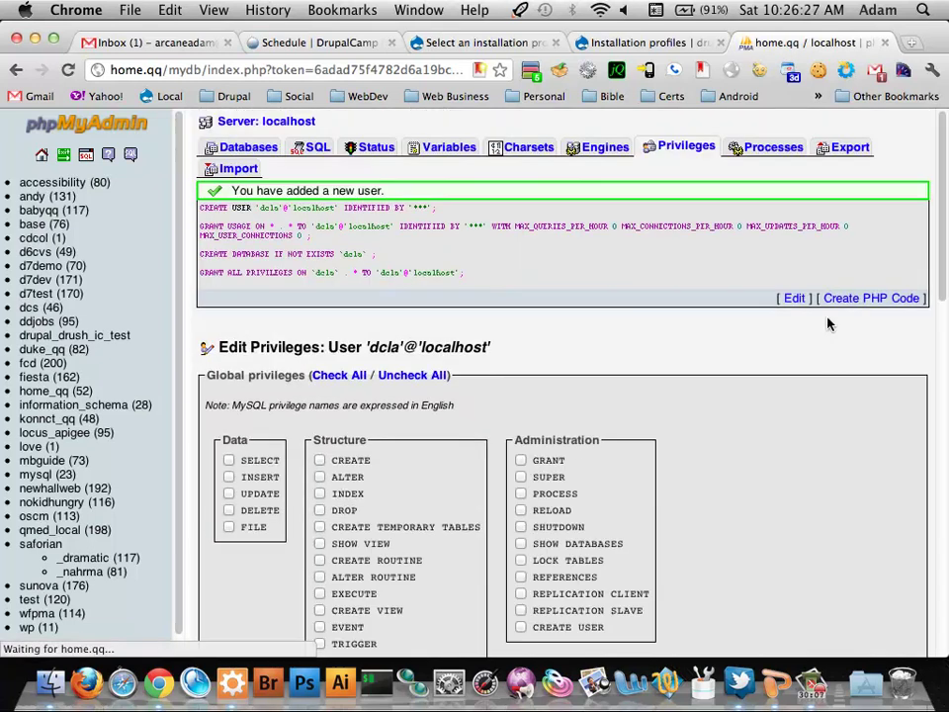
Return to the Drupal installer tab and continue with the Standard installation profile
{"action": "left_click", "coordinate": [484, 43]}
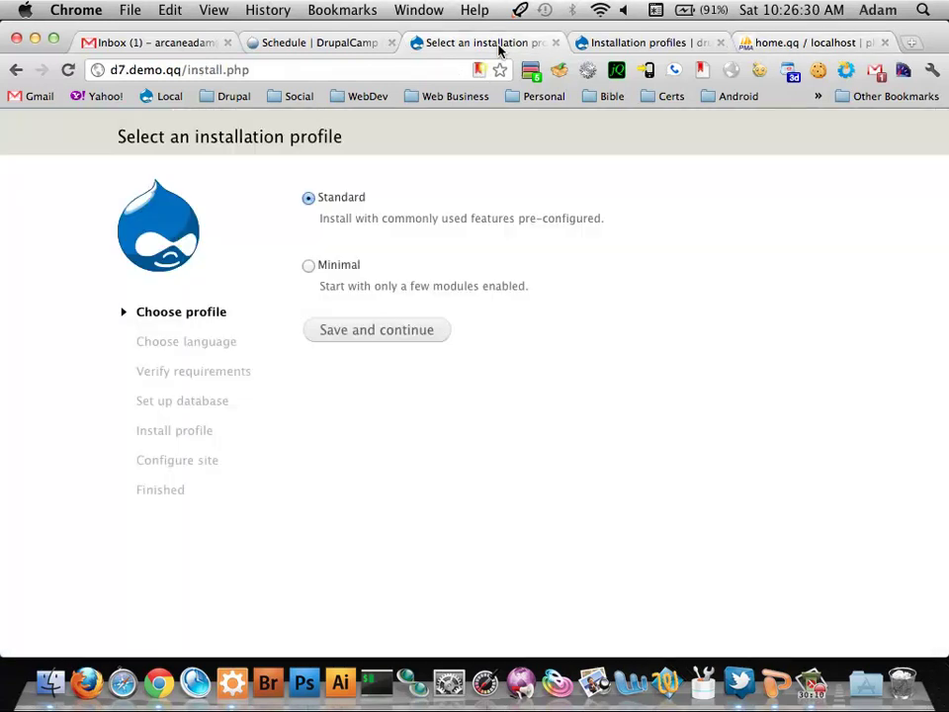
{"action": "left_click", "coordinate": [365, 328]}
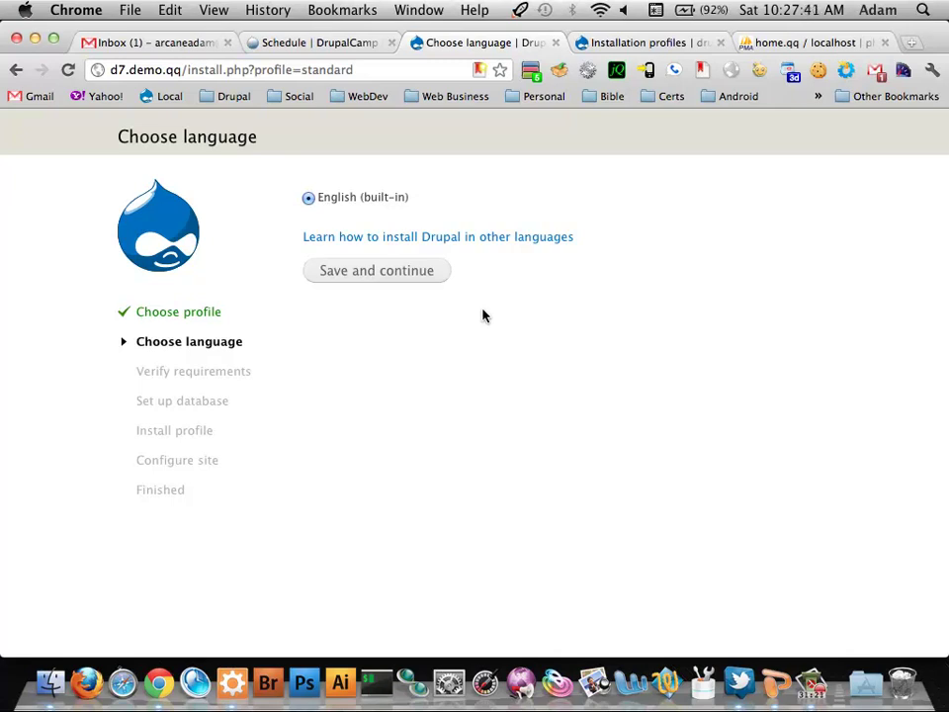
Continue in English, fill in the database name and username dcla with its password, and save
{"action": "left_click", "coordinate": [415, 272]}
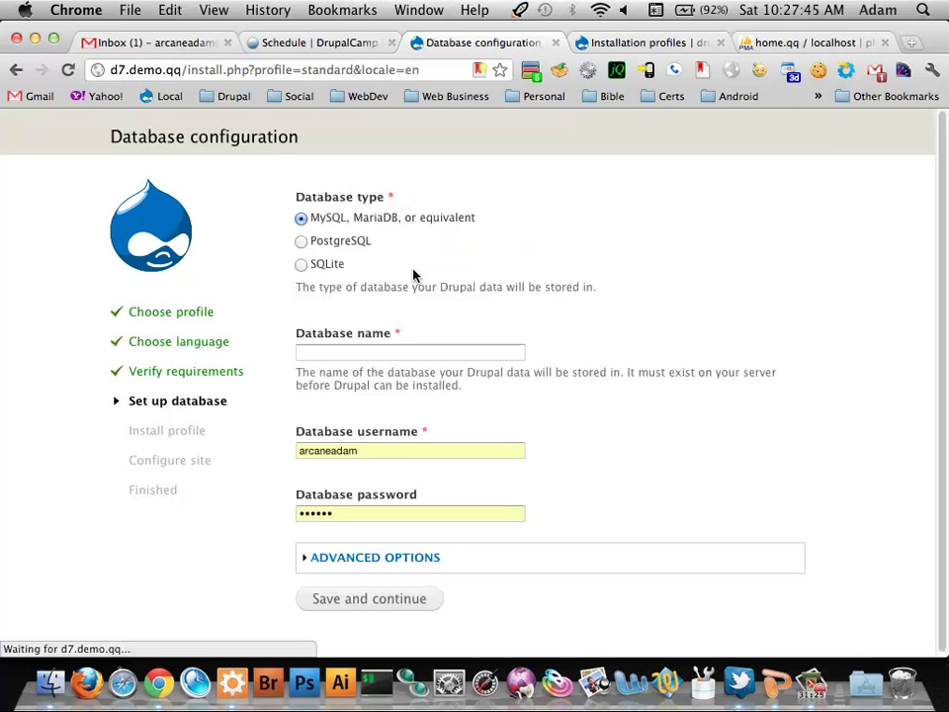
{"action": "left_click", "coordinate": [397, 346]}
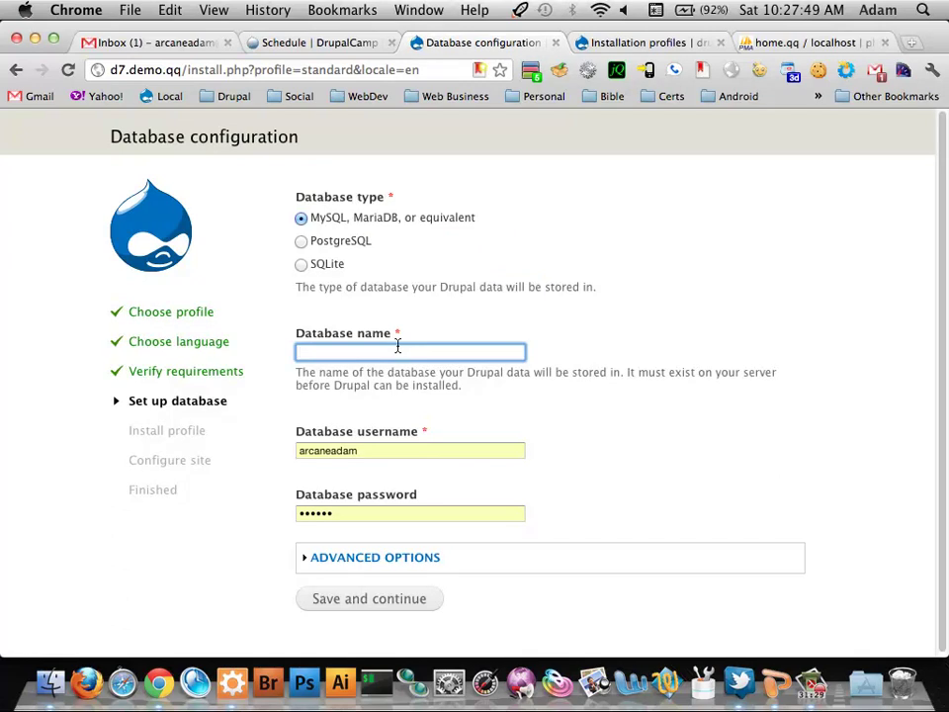
{"action": "type", "text": "dcla"}
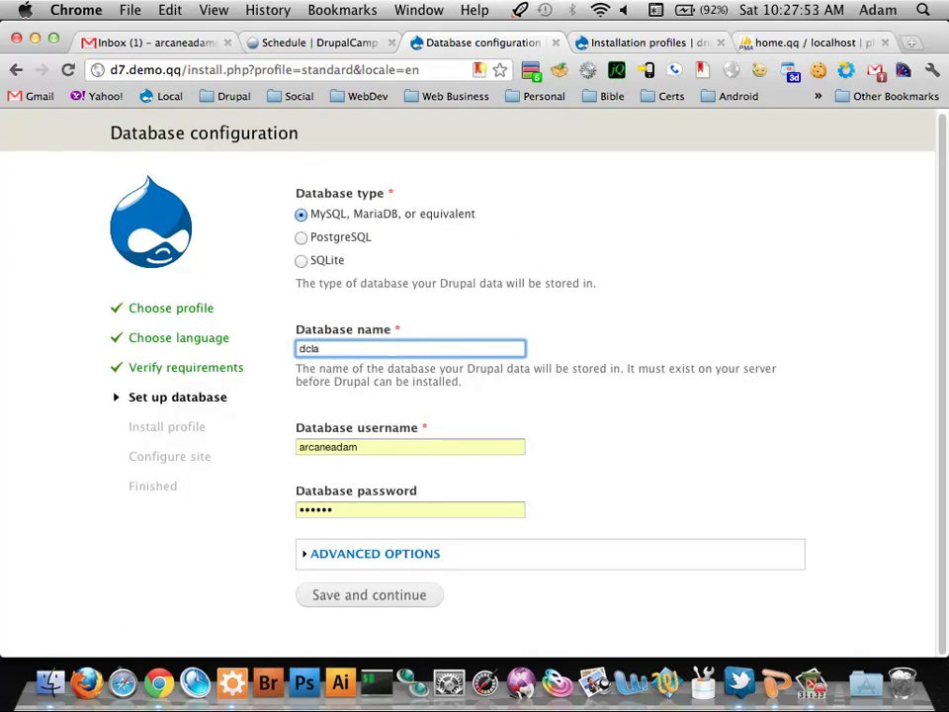
{"action": "left_click", "coordinate": [400, 444]}
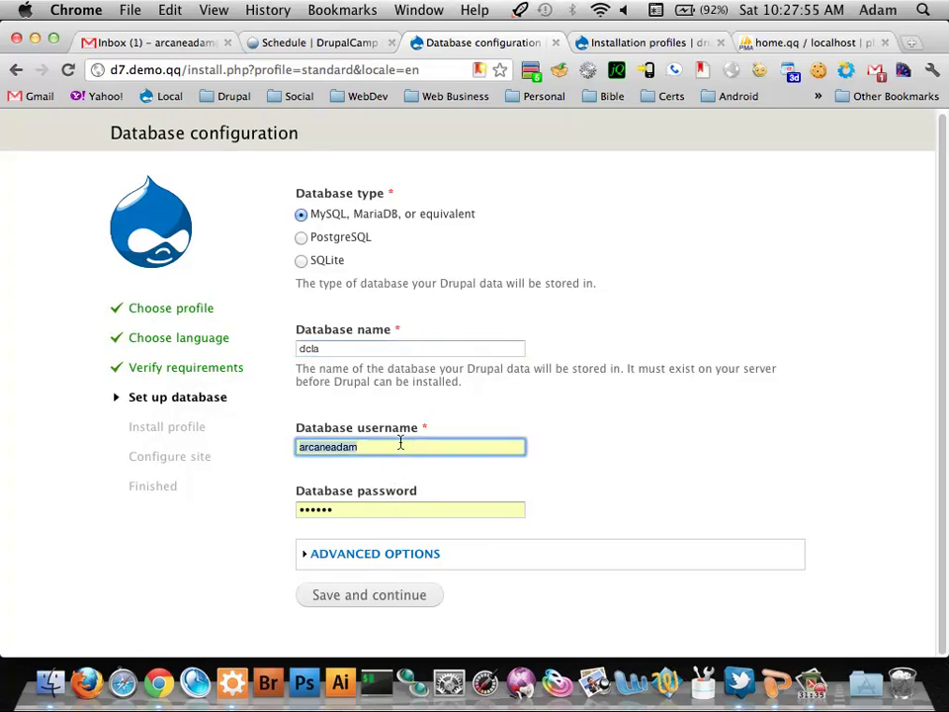
{"action": "key", "text": "super+a"}
{"action": "type", "text": "dcla"}
{"action": "key", "text": "Tab"}
{"action": "type", "text": "dcla"}
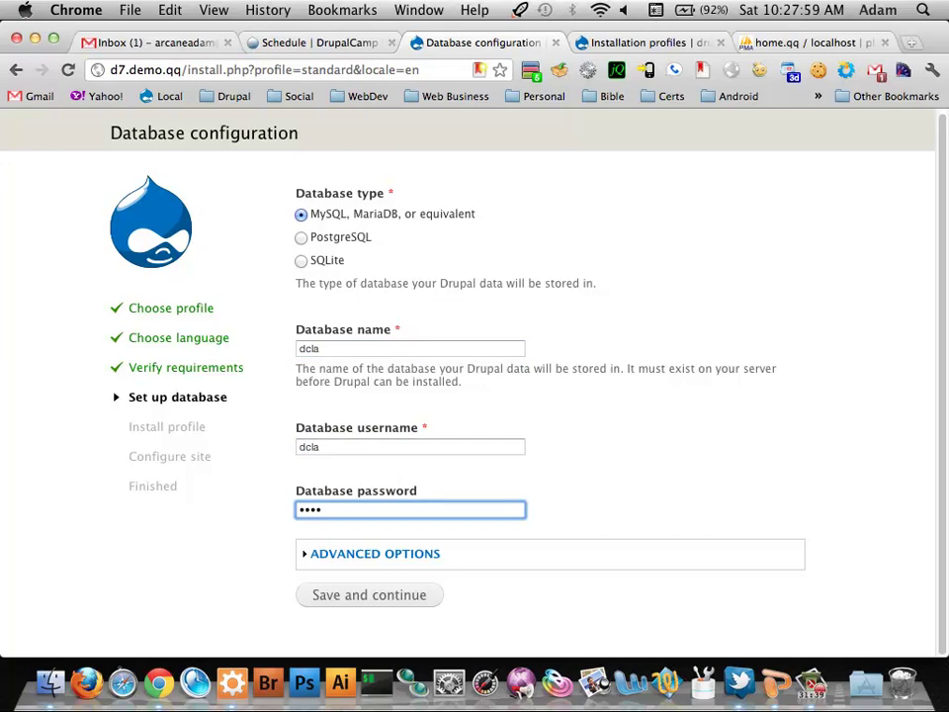
{"action": "left_click", "coordinate": [386, 595]}
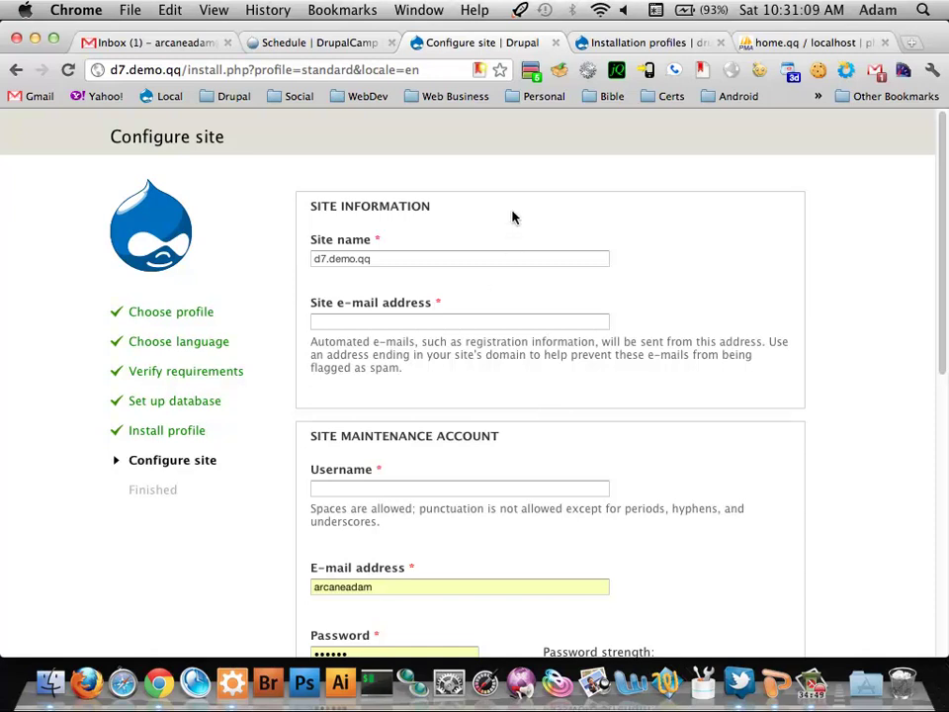
Rename the site to Drupal Camp LA and enter the site e-mail address
{"action": "key", "text": "super+shift+v"}
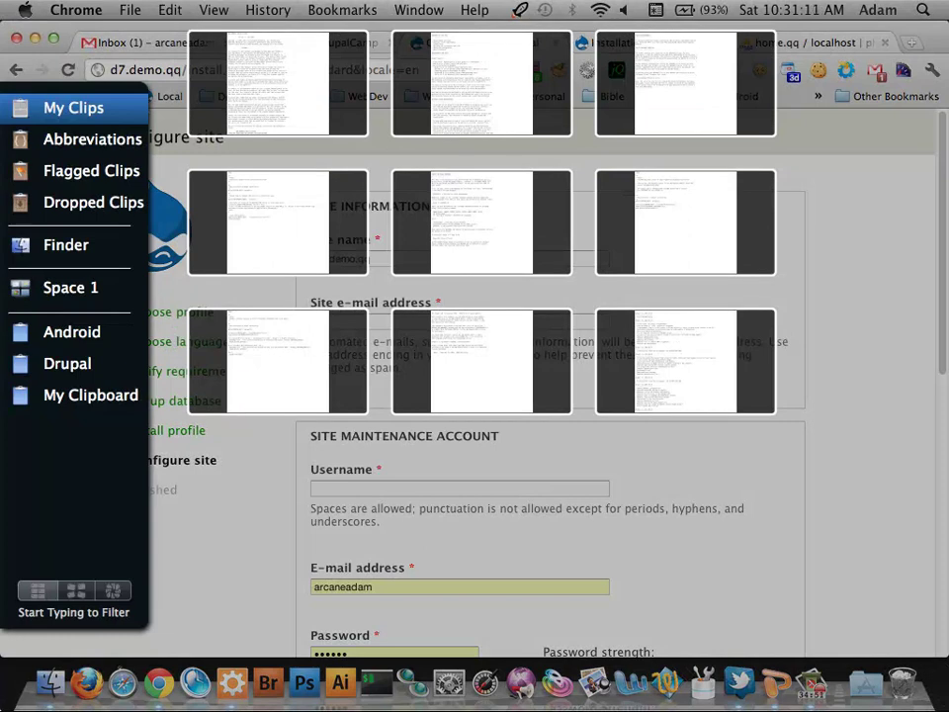
{"action": "scroll", "coordinate": [593, 210], "scroll_direction": "down", "scroll_amount": 3}
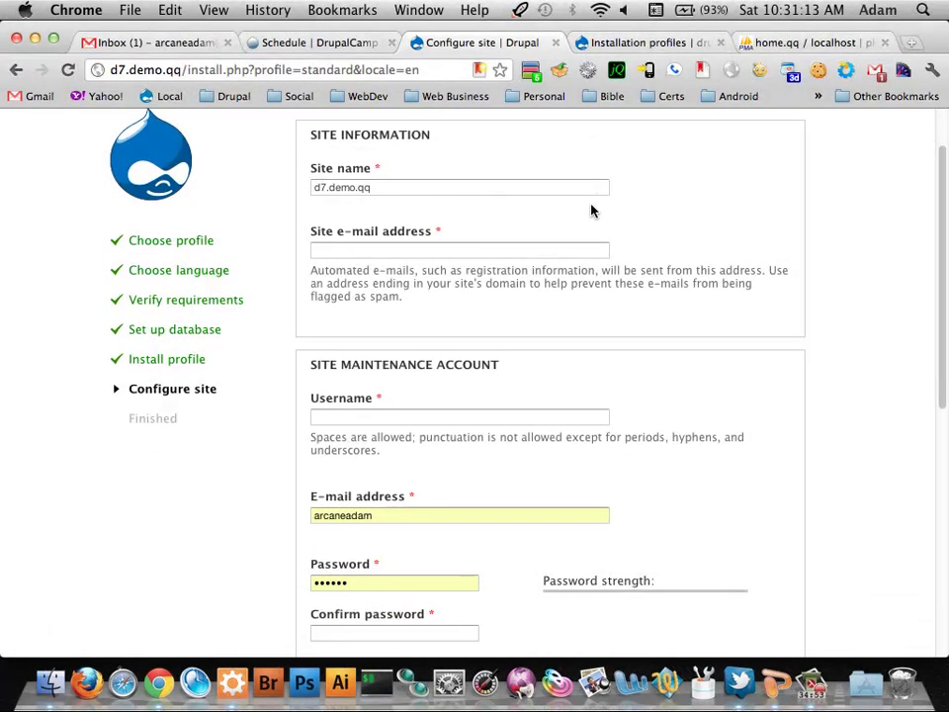
{"action": "left_click", "coordinate": [500, 182]}
{"action": "key", "text": "super+a"}
{"action": "type", "text": "Dru"}
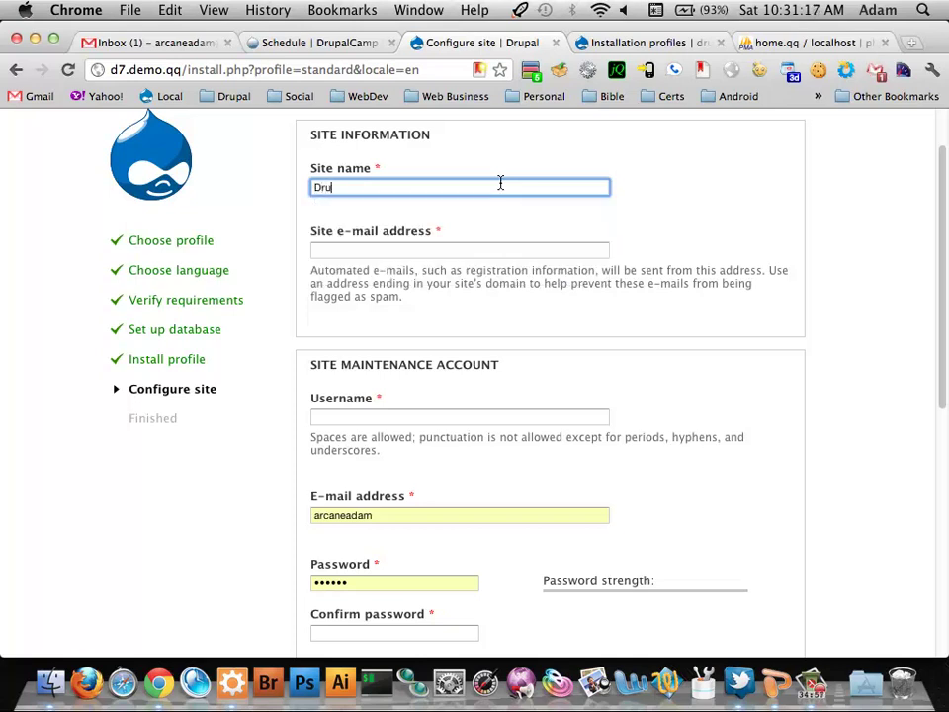
{"action": "type", "text": "pal Camp LA"}
{"action": "key", "text": "Tab"}
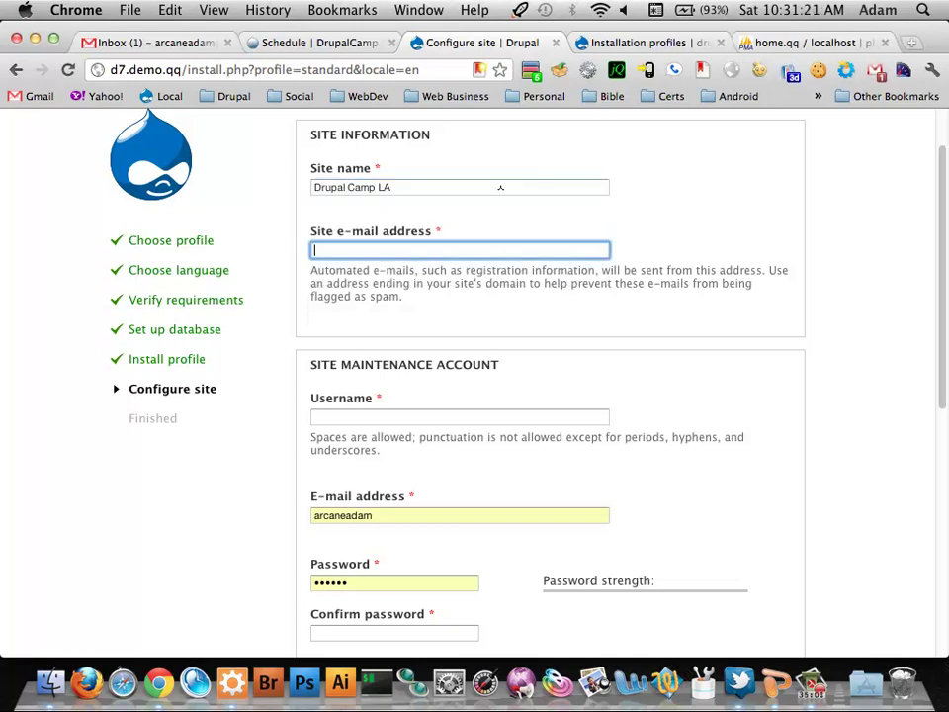
{"action": "type", "text": "test@test.com"}
Set the maintenance account username to admin with its e-mail and a confirmed password
{"action": "key", "text": "Tab"}
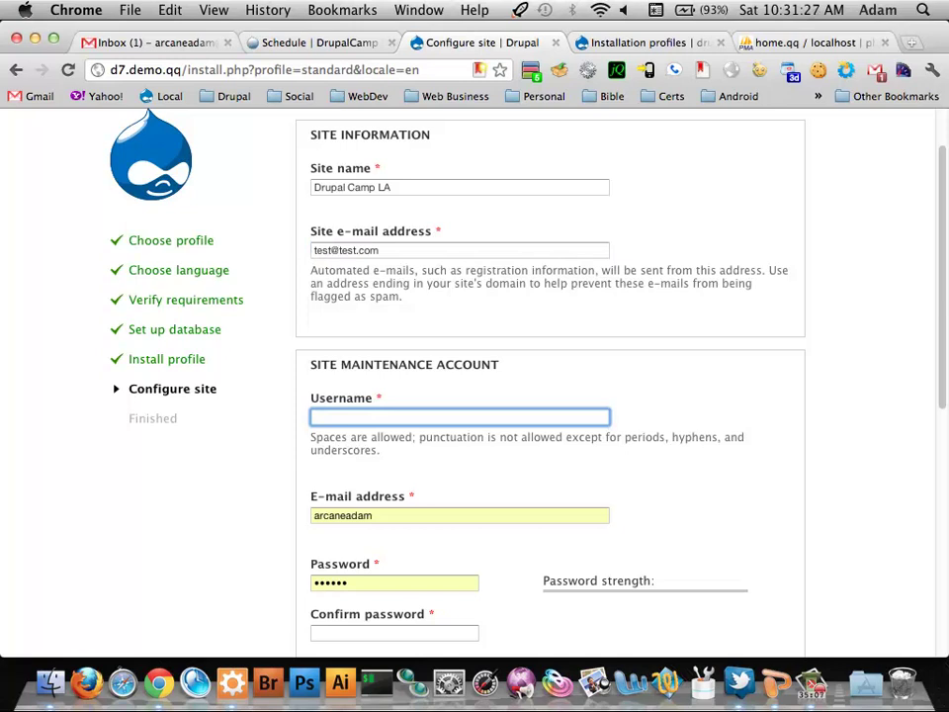
{"action": "type", "text": "admin"}
{"action": "key", "text": "Tab"}
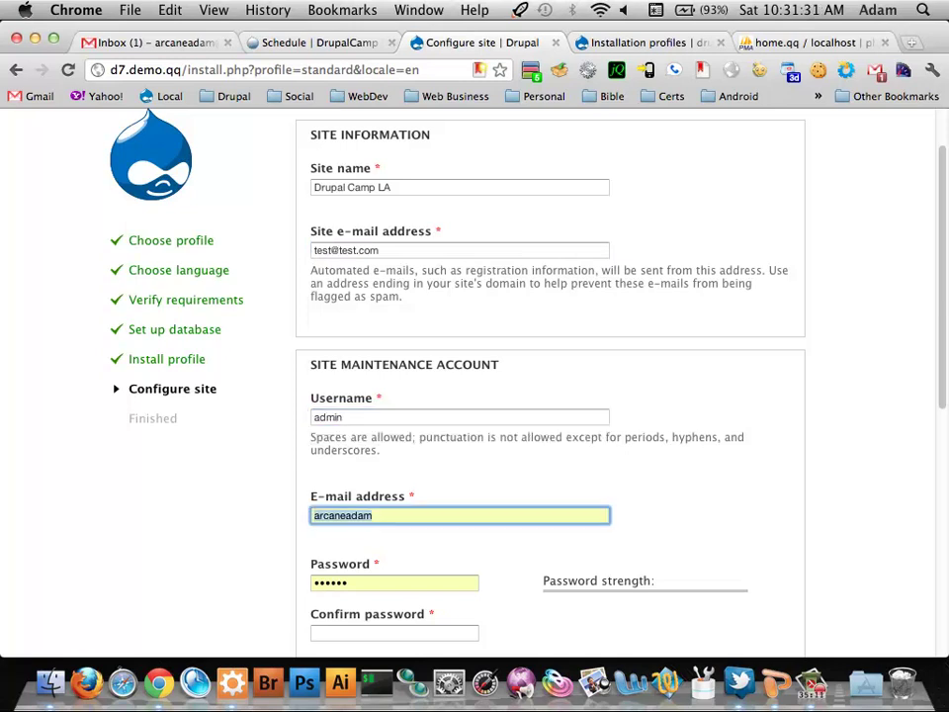
{"action": "key", "text": "Right"}
{"action": "type", "text": "@gmail.com"}
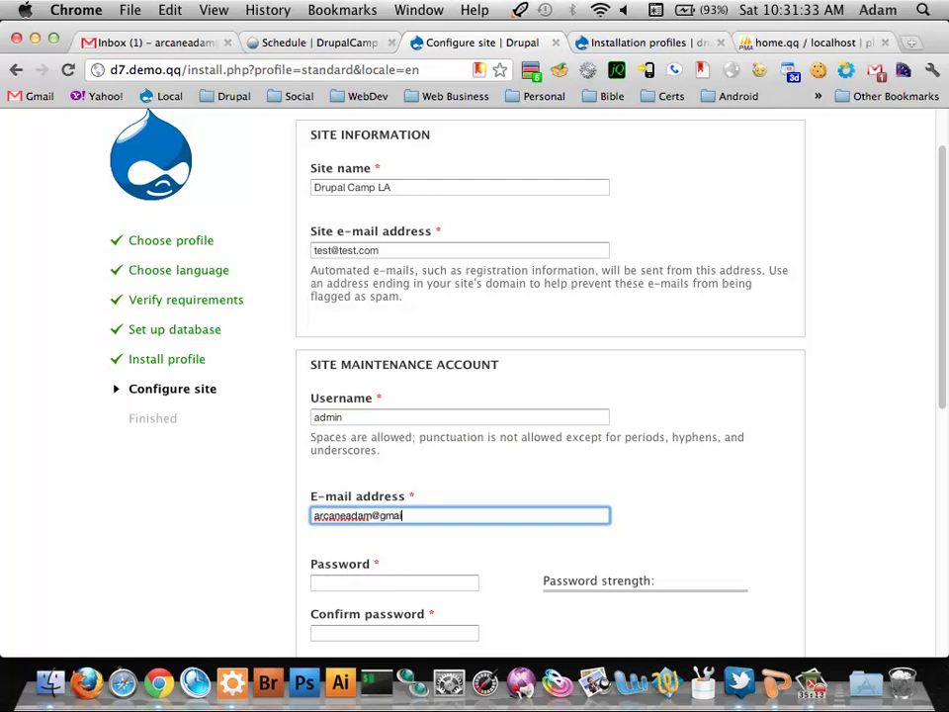
{"action": "key", "text": "Tab"}
{"action": "type", "text": "admin"}
{"action": "key", "text": "Tab"}
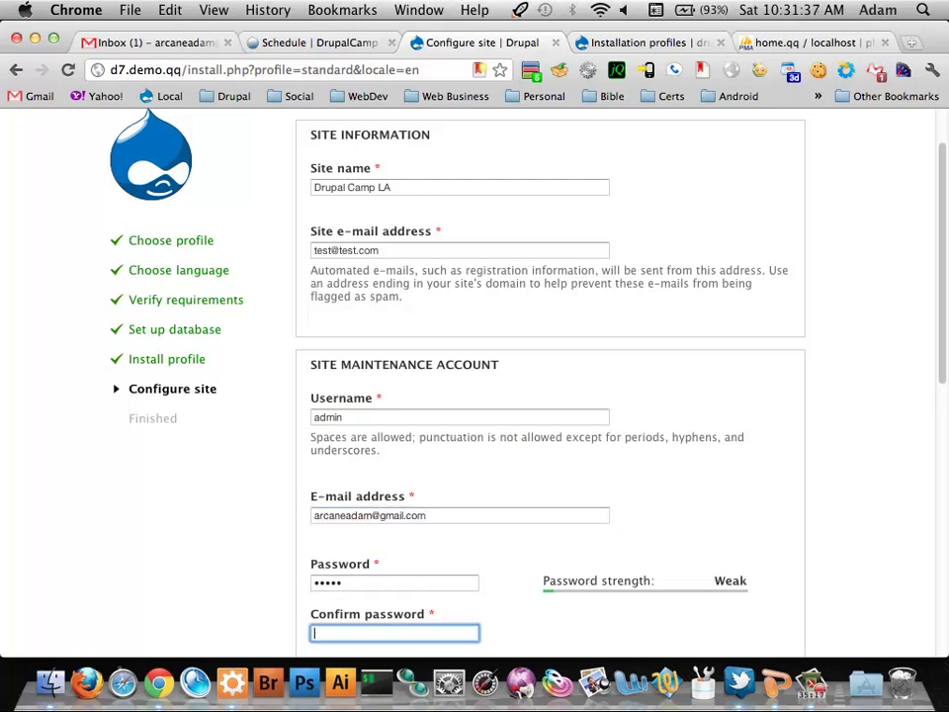
{"action": "type", "text": "admin"}
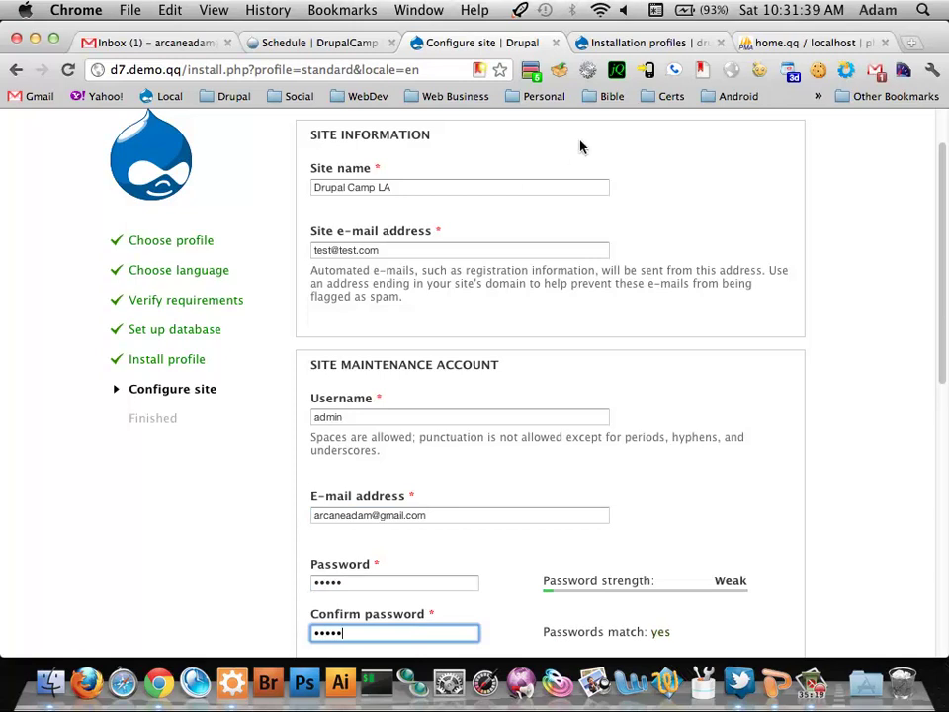
{"action": "scroll", "coordinate": [583, 163], "scroll_direction": "down", "scroll_amount": 4}
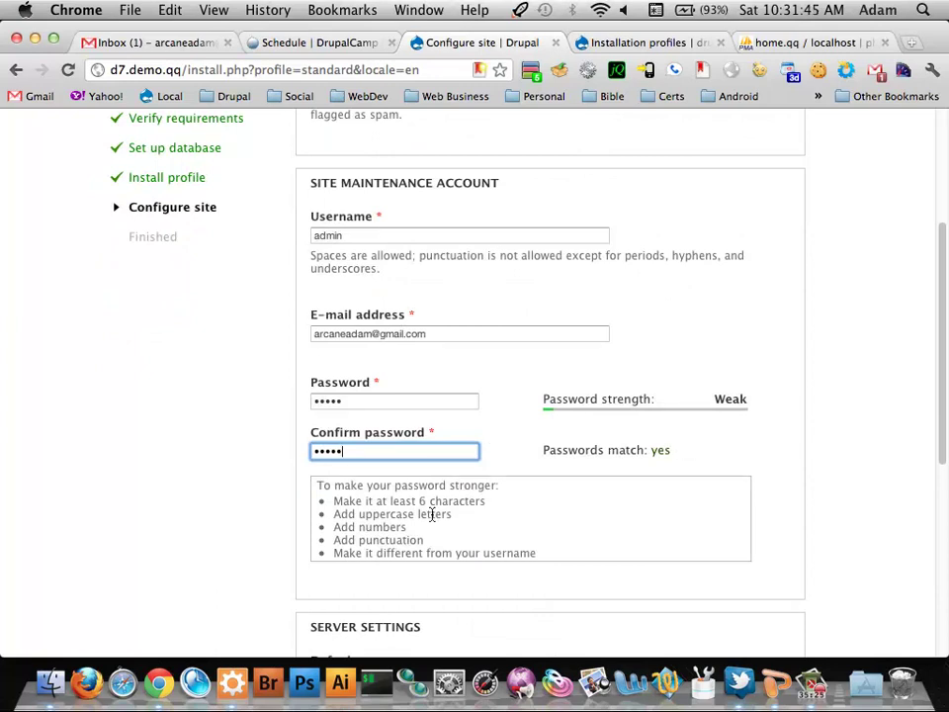
{"action": "scroll", "coordinate": [489, 510], "scroll_direction": "down", "scroll_amount": 3}
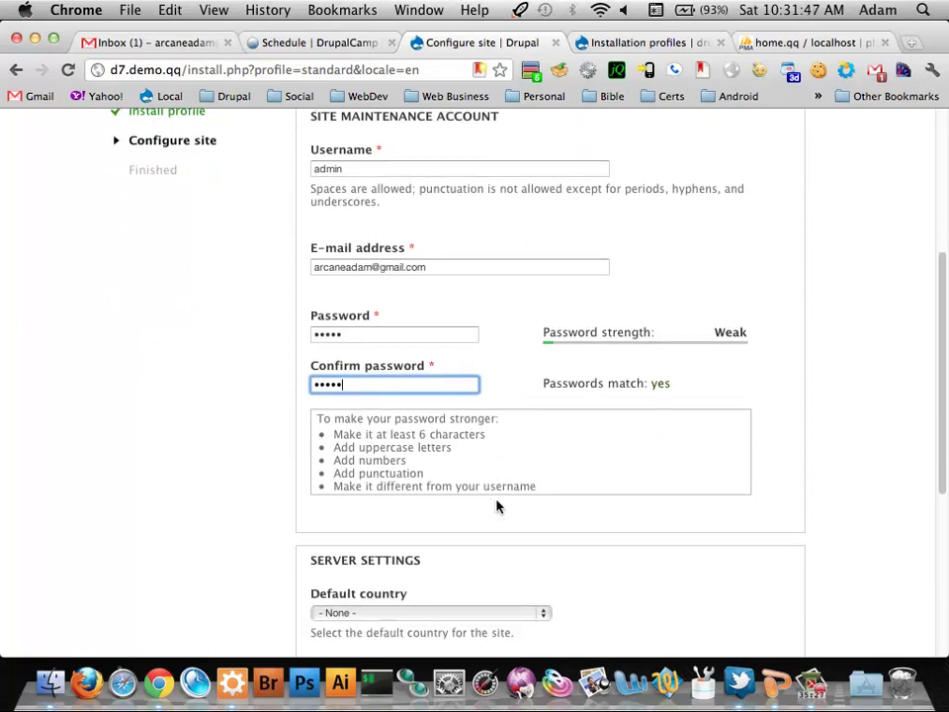
{"action": "scroll", "coordinate": [500, 506], "scroll_direction": "down", "scroll_amount": 5}
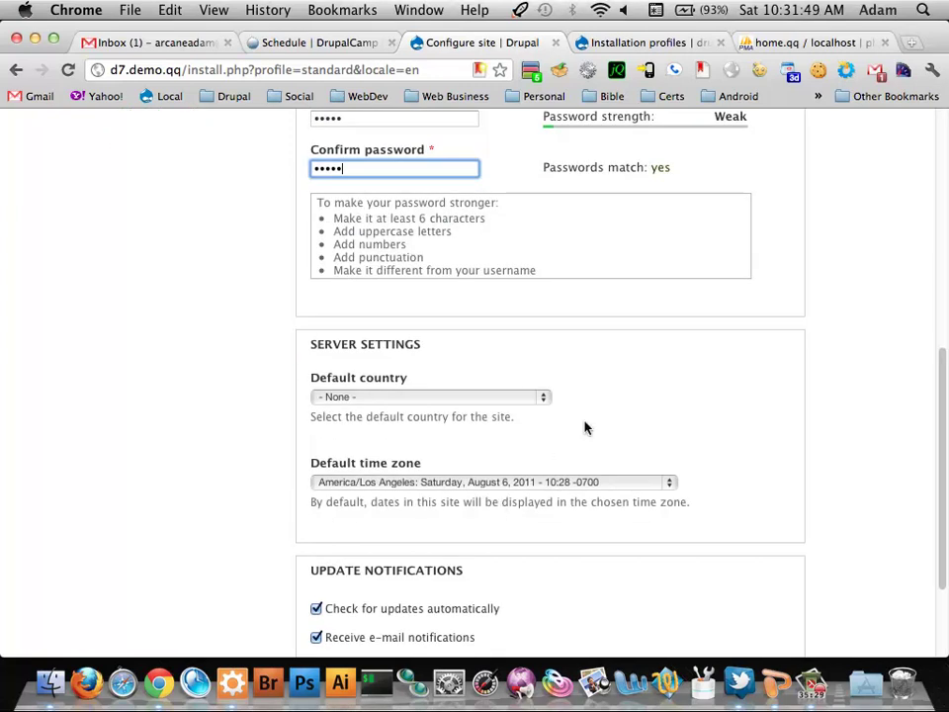
{"action": "scroll", "coordinate": [720, 384], "scroll_direction": "down", "scroll_amount": 3}
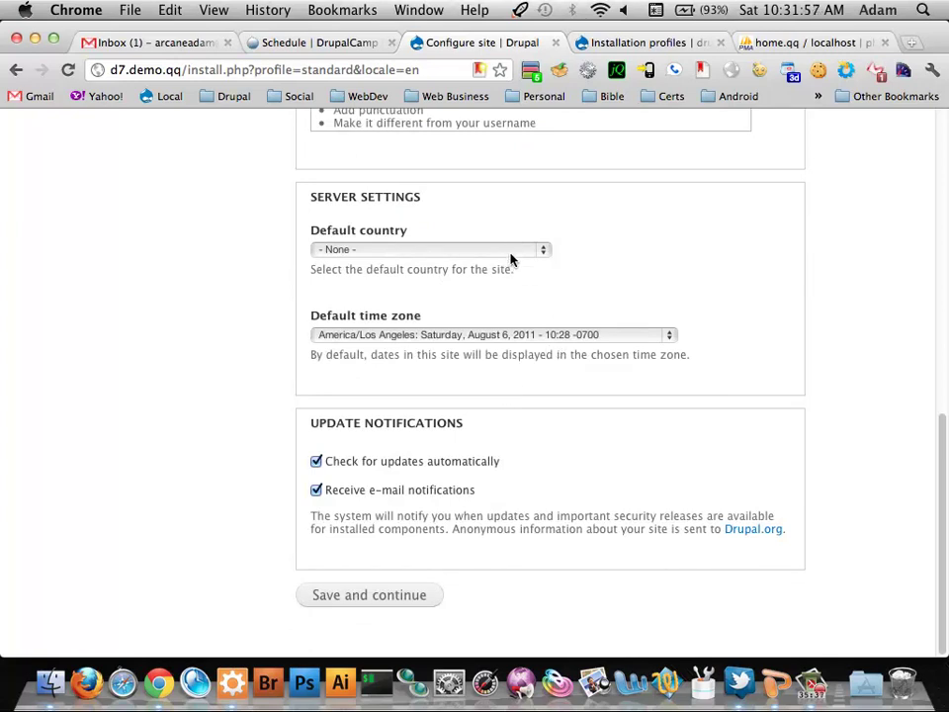
{"action": "scroll", "coordinate": [430, 506], "scroll_direction": "up", "scroll_amount": 10}
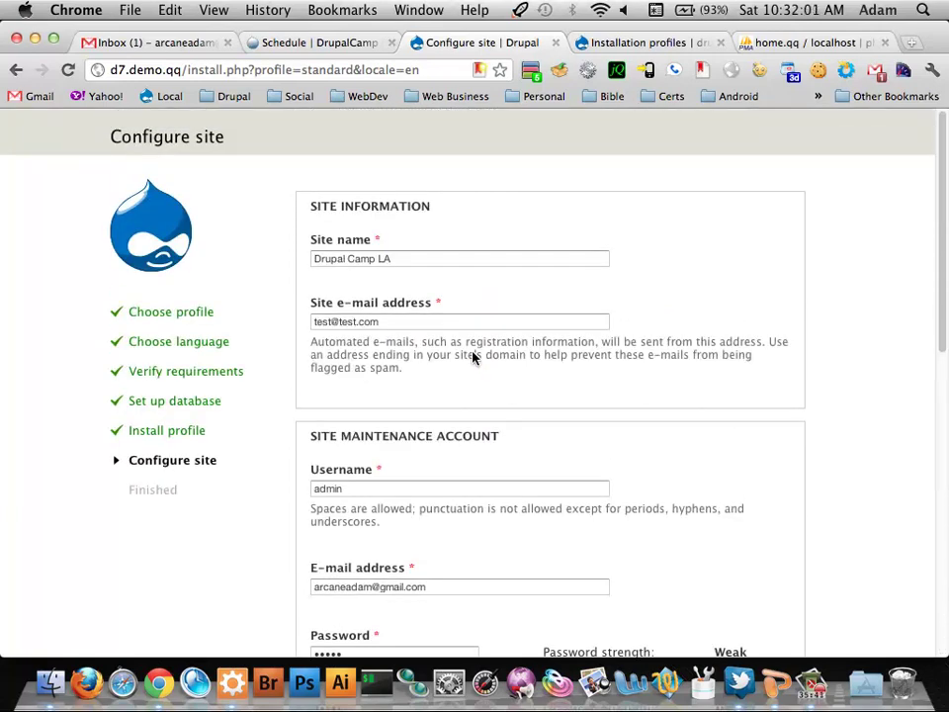
{"action": "scroll", "coordinate": [475, 355], "scroll_direction": "down", "scroll_amount": 15}
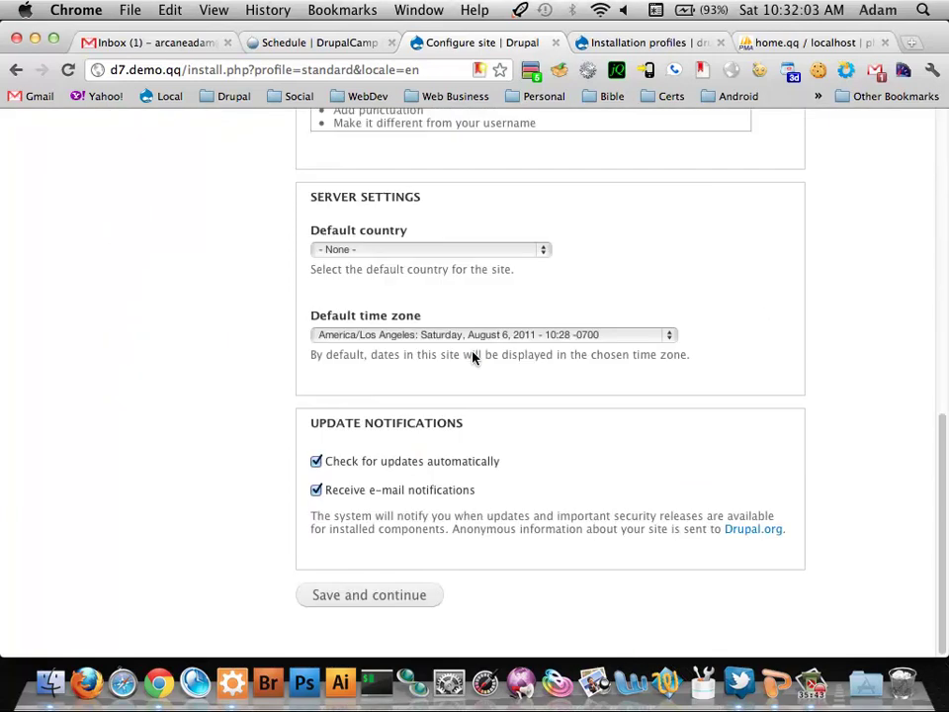
Save the Drupal Camp LA site configuration to complete the installation
{"action": "left_click", "coordinate": [408, 600]}
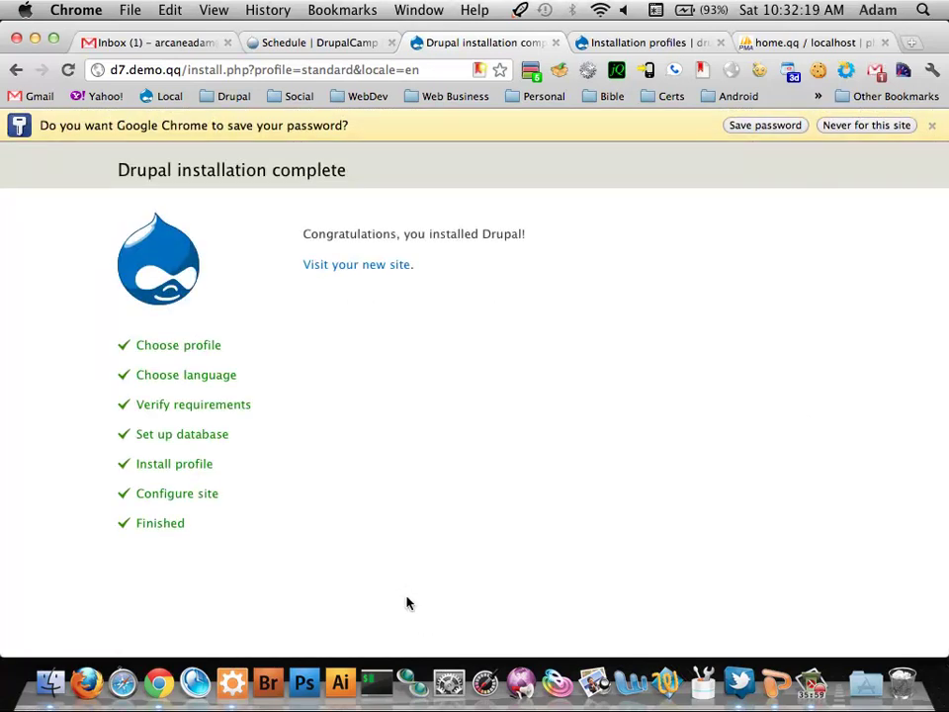
Follow the Visit your new site link to the Drupal Camp LA front page
{"action": "left_click", "coordinate": [392, 267]}
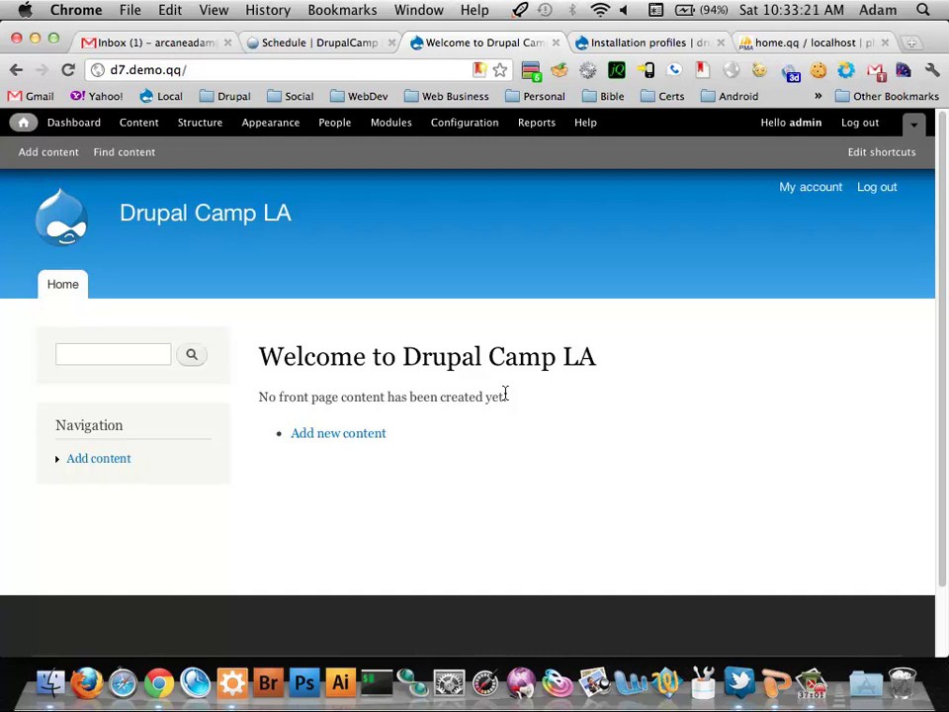
Start creating a new Basic page from Add content
{"action": "left_click", "coordinate": [382, 442]}
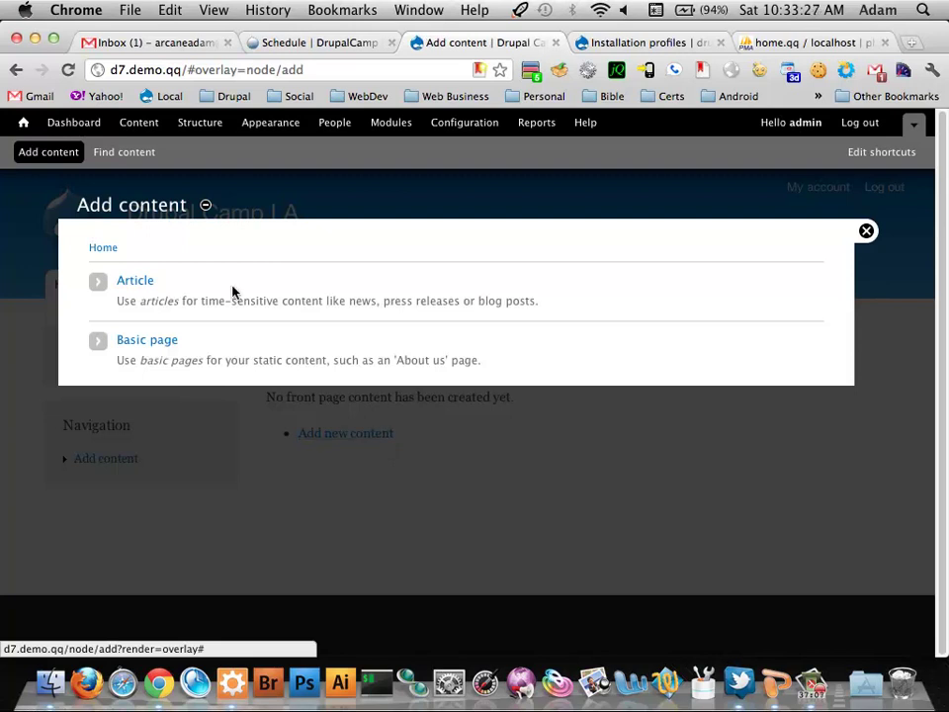
{"action": "left_click", "coordinate": [143, 340]}
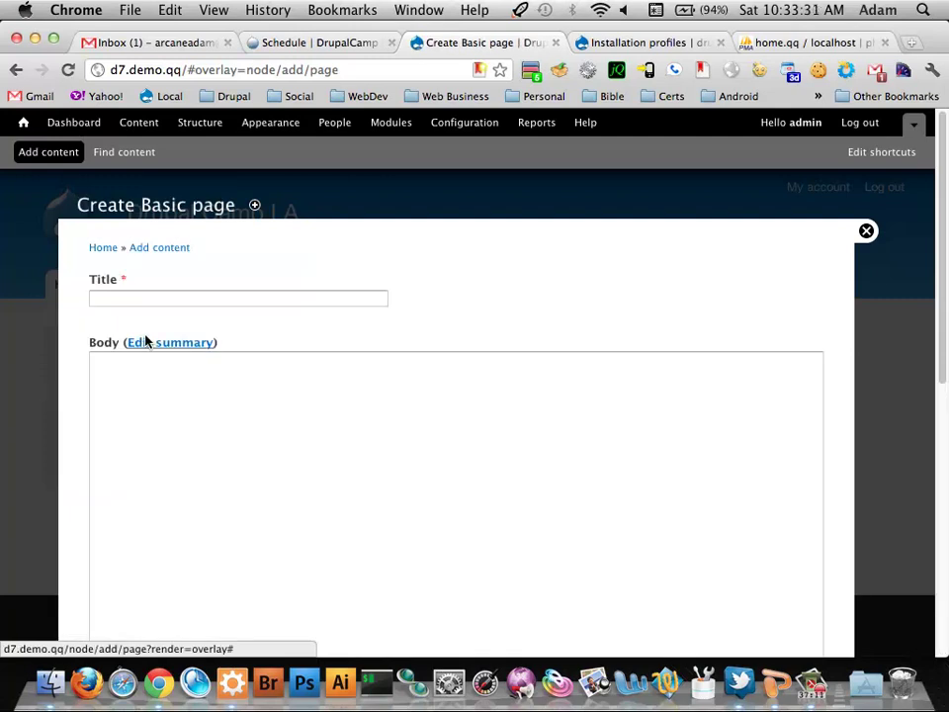
{"action": "scroll", "coordinate": [258, 334], "scroll_direction": "down", "scroll_amount": 2}
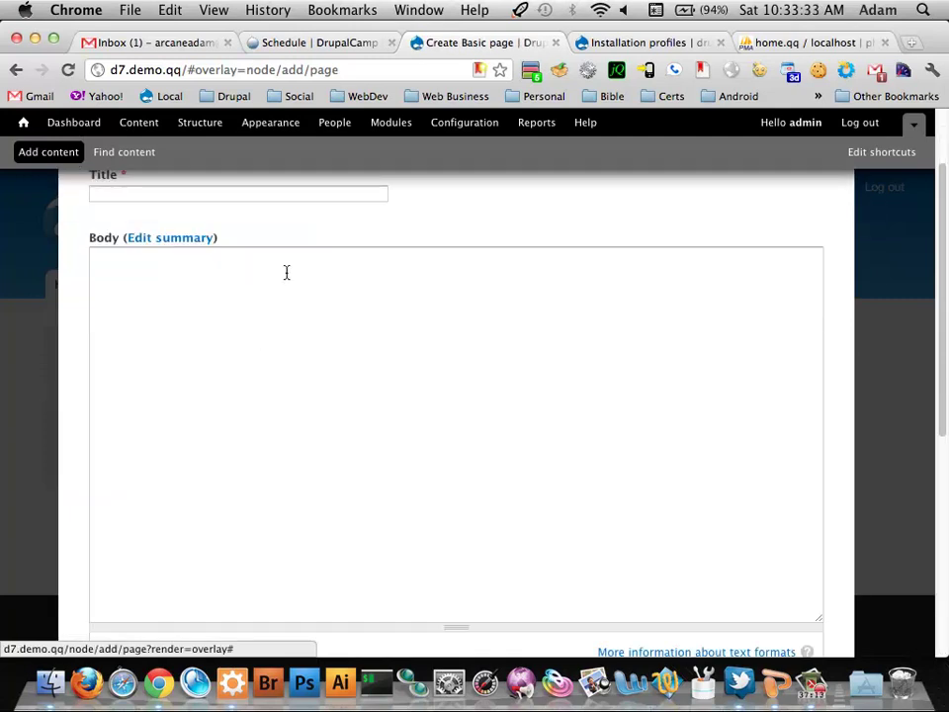
Enter the title First Page and the body text 'This is our first page.'
{"action": "left_click", "coordinate": [327, 196]}
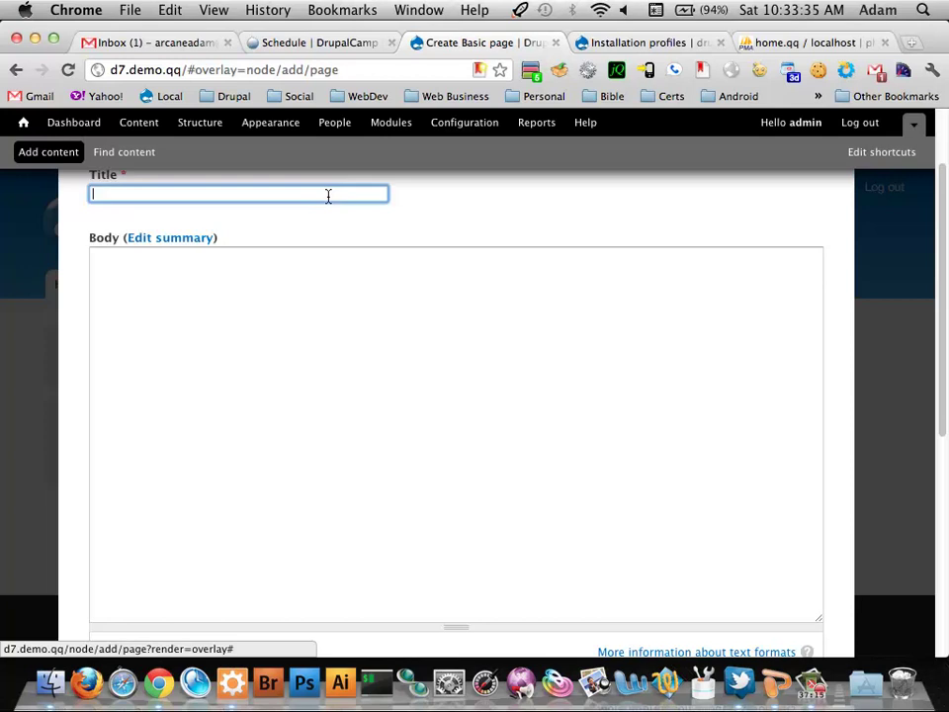
{"action": "type", "text": "Fist"}
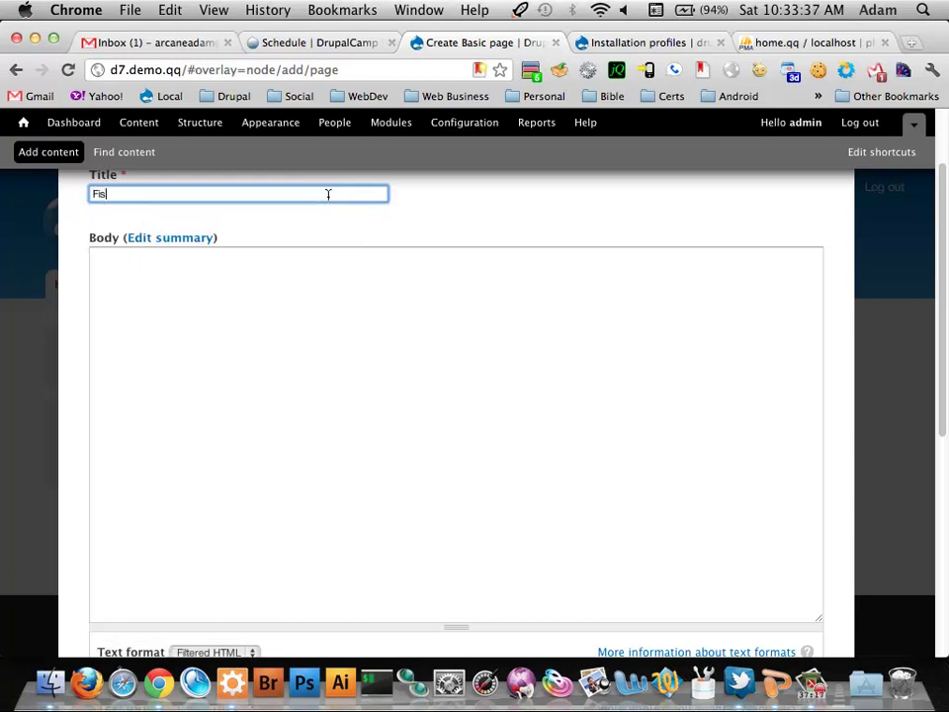
{"action": "key", "text": "BackSpace"}
{"action": "key", "text": "BackSpace"}
{"action": "type", "text": "rst Page"}
{"action": "key", "text": "Tab"}
{"action": "key", "text": "Tab"}
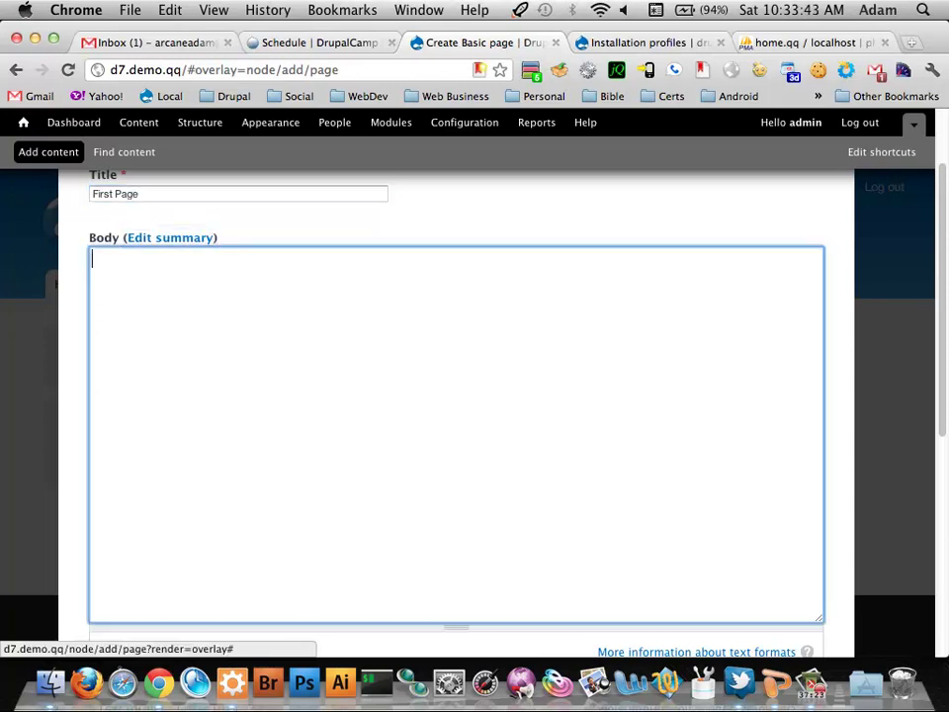
{"action": "type", "text": "This is our "}
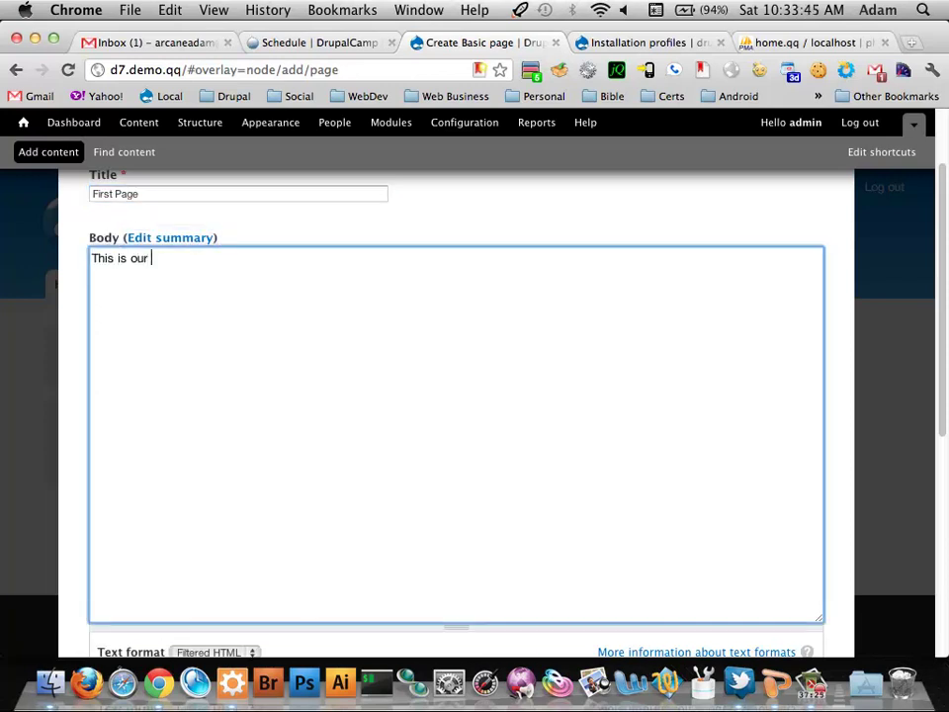
{"action": "type", "text": "first page."}
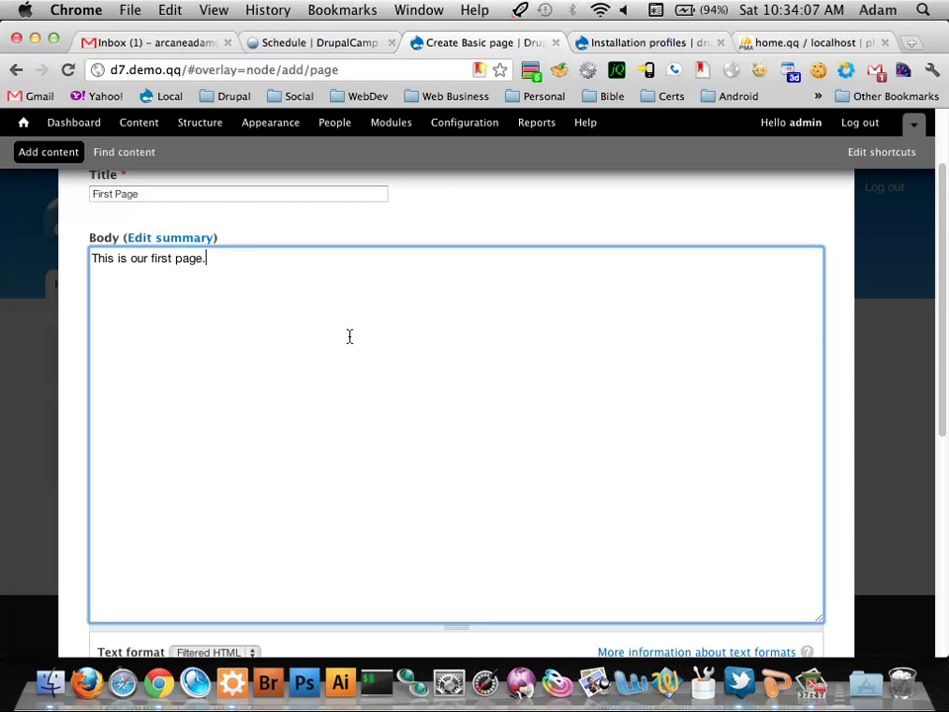
{"action": "scroll", "coordinate": [349, 336], "scroll_direction": "down", "scroll_amount": 2}
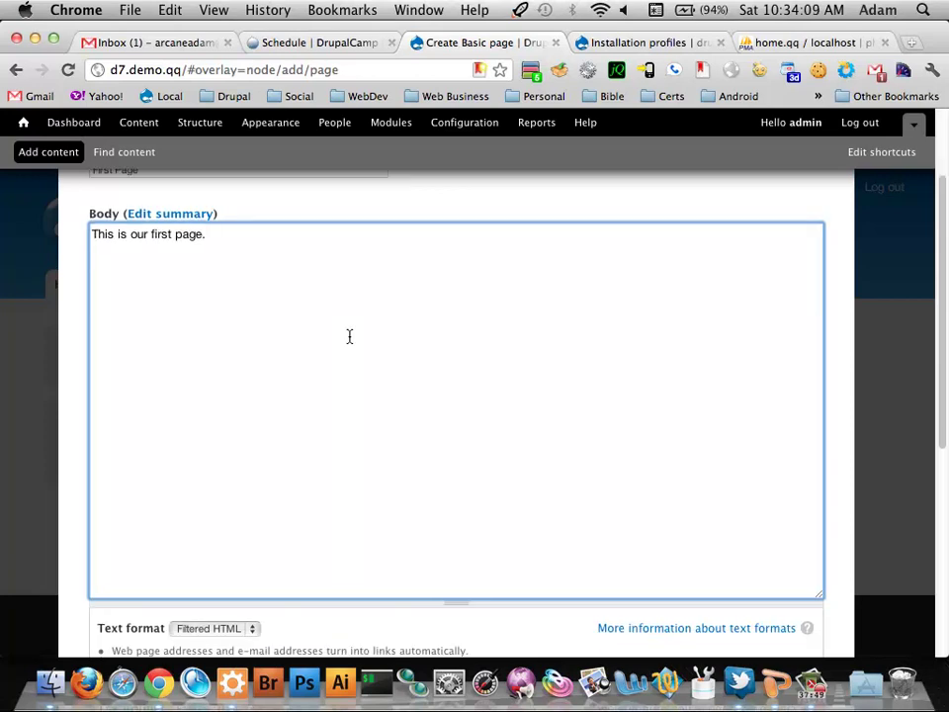
{"action": "scroll", "coordinate": [348, 336], "scroll_direction": "up", "scroll_amount": 1}
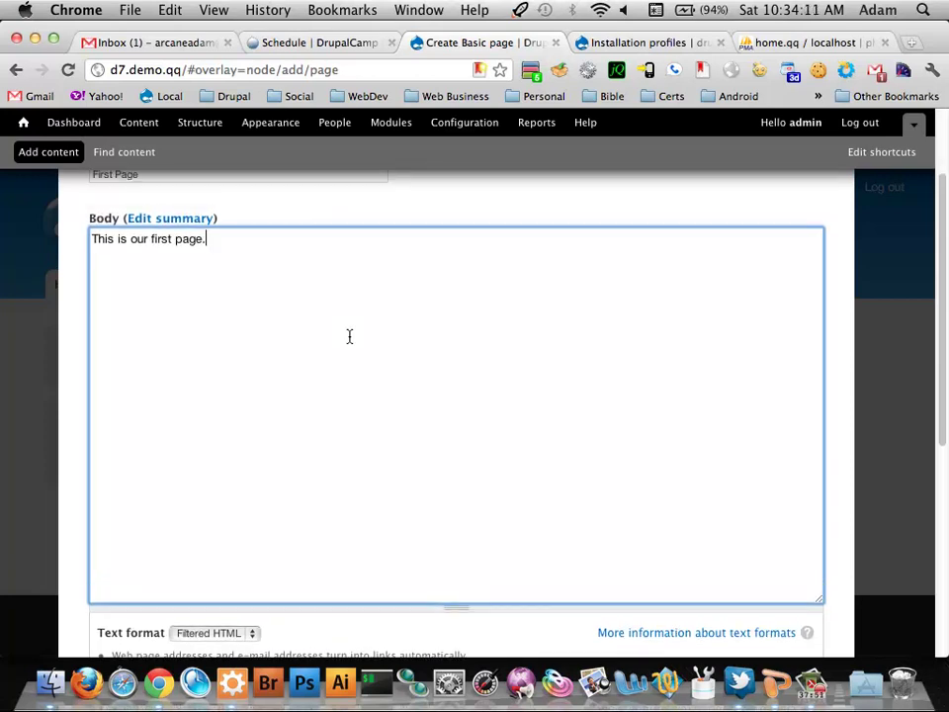
{"action": "scroll", "coordinate": [349, 336], "scroll_direction": "down", "scroll_amount": 1}
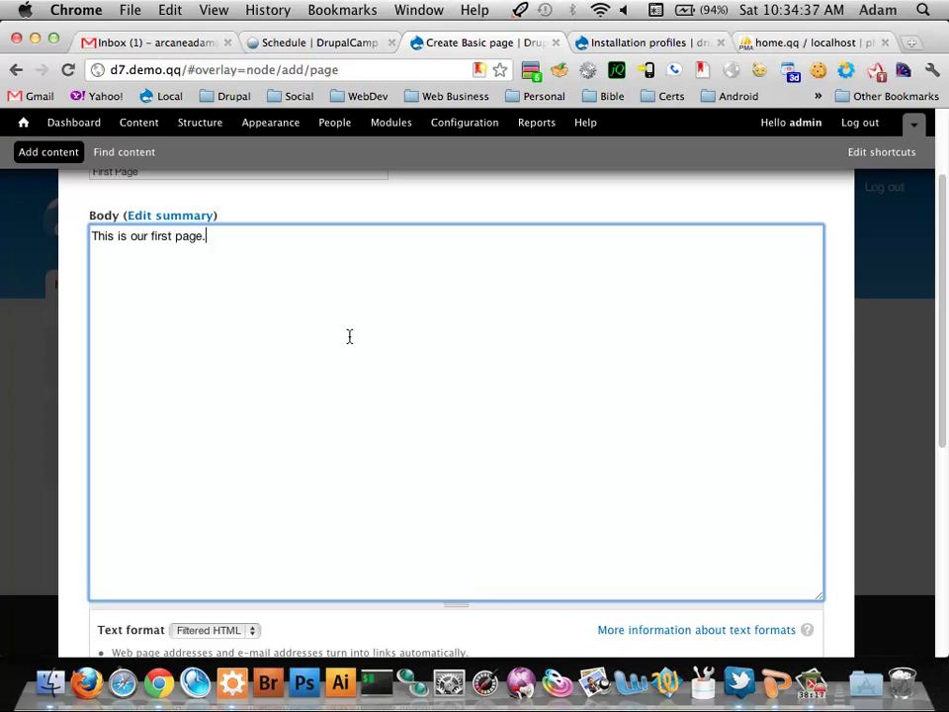
Enable a Main menu link for the page and set its URL alias to first-page
{"action": "scroll", "coordinate": [349, 337], "scroll_direction": "down", "scroll_amount": 5}
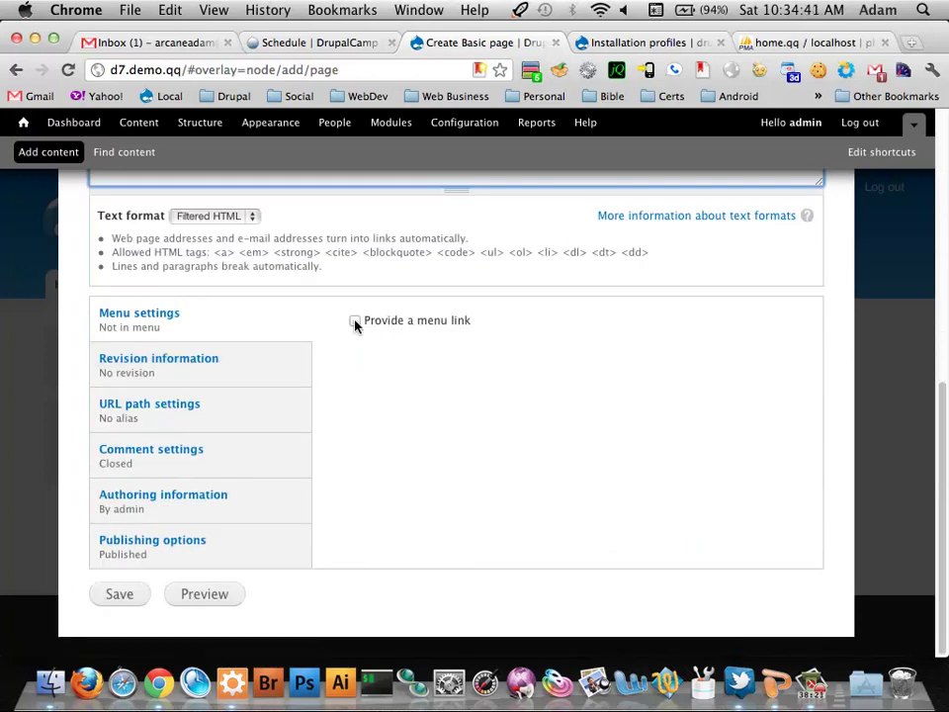
{"action": "left_click", "coordinate": [355, 322]}
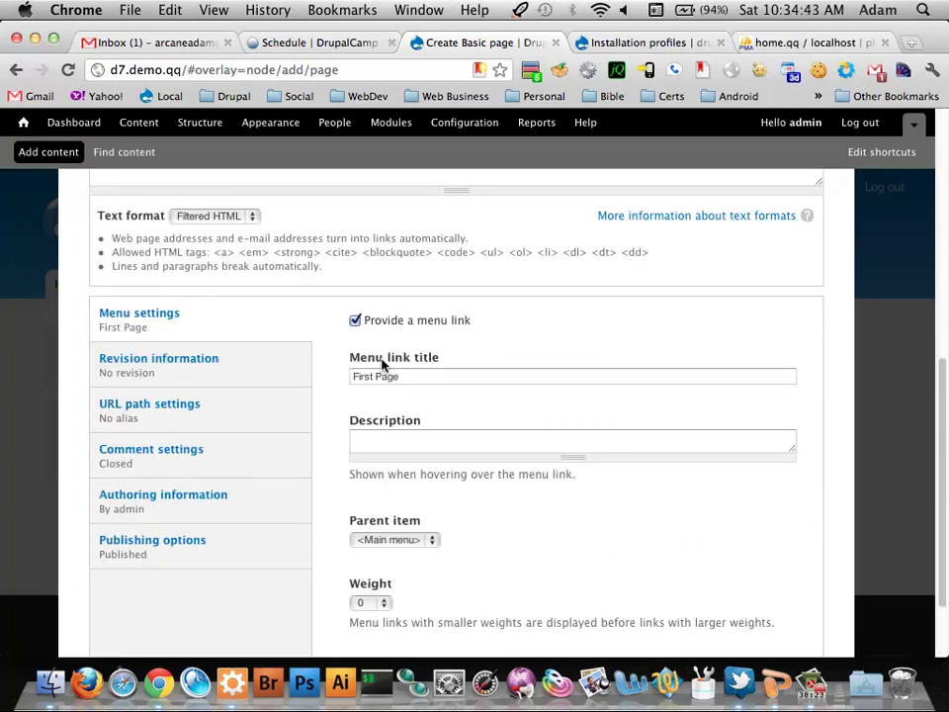
{"action": "scroll", "coordinate": [443, 521], "scroll_direction": "down", "scroll_amount": 1}
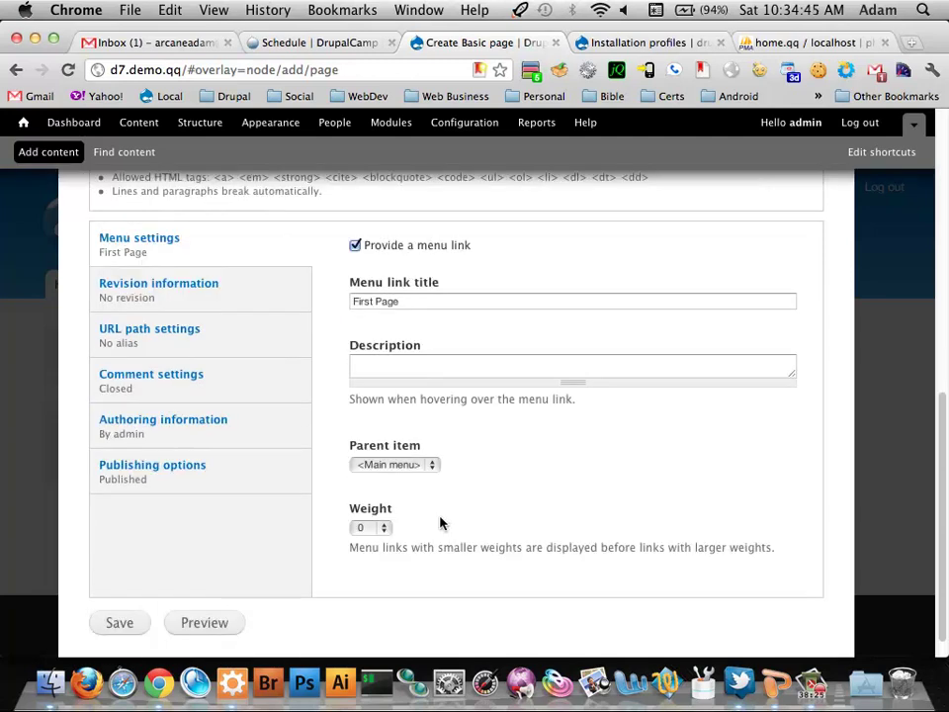
{"action": "left_click", "coordinate": [228, 328]}
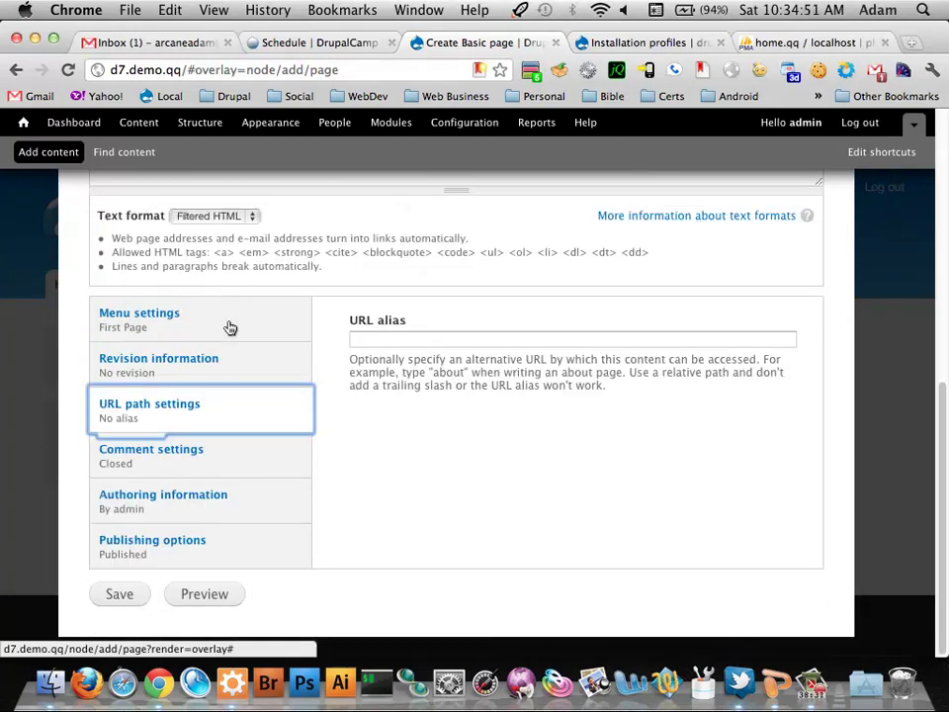
{"action": "left_click", "coordinate": [495, 336]}
{"action": "type", "text": "first-page"}
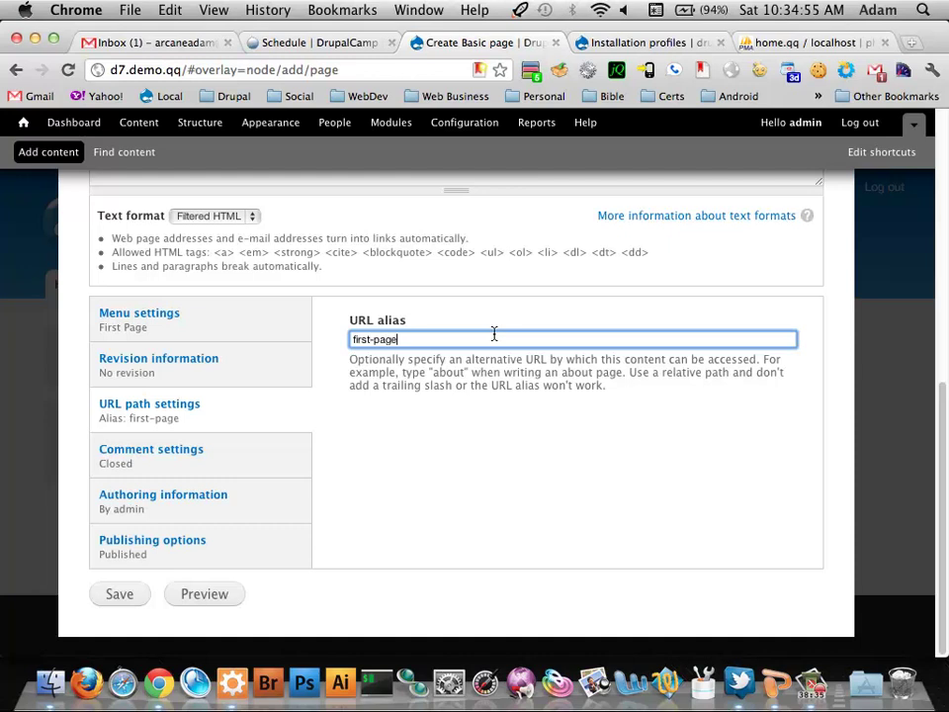
{"action": "left_click", "coordinate": [271, 317]}
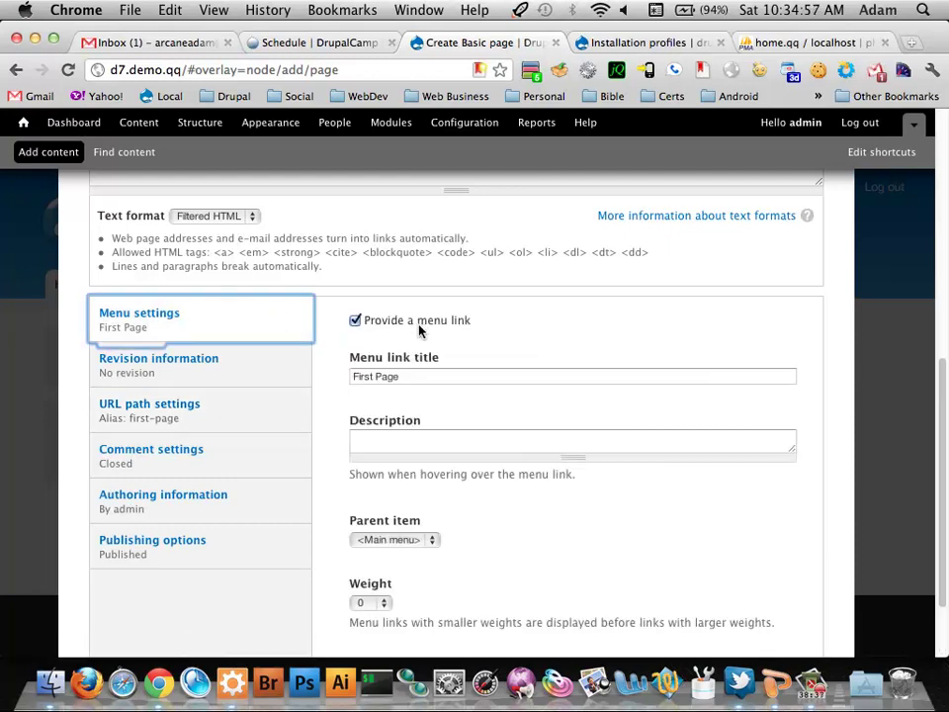
{"action": "left_click", "coordinate": [248, 365]}
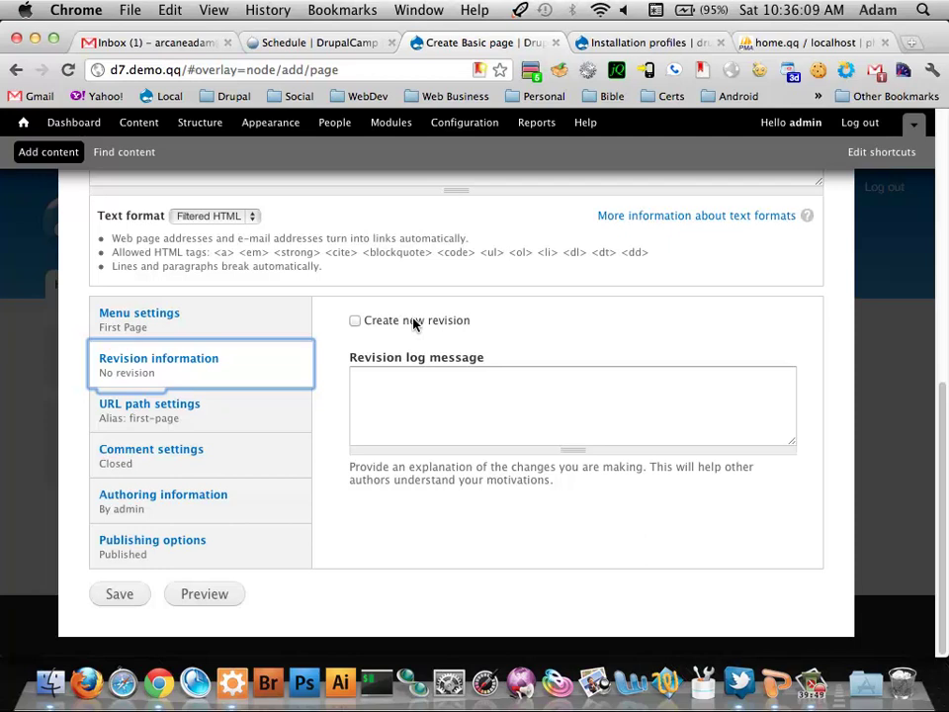
Inspect the # fragment in the page address, then view the Closed comment settings
{"action": "left_click", "coordinate": [233, 425]}
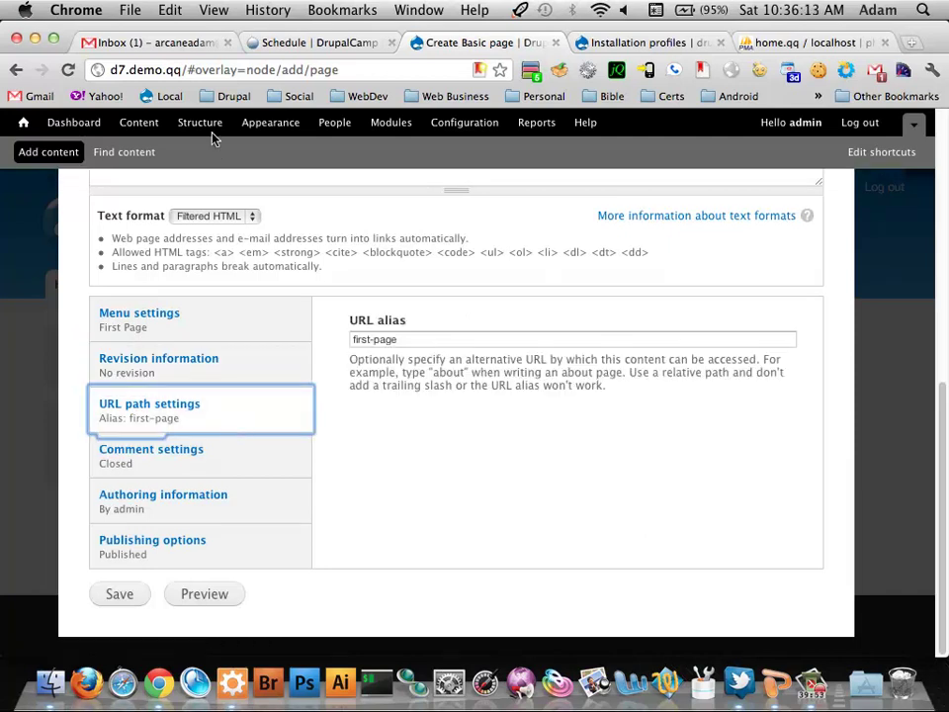
{"action": "left_click", "coordinate": [190, 71]}
{"action": "left_click", "coordinate": [189, 71]}
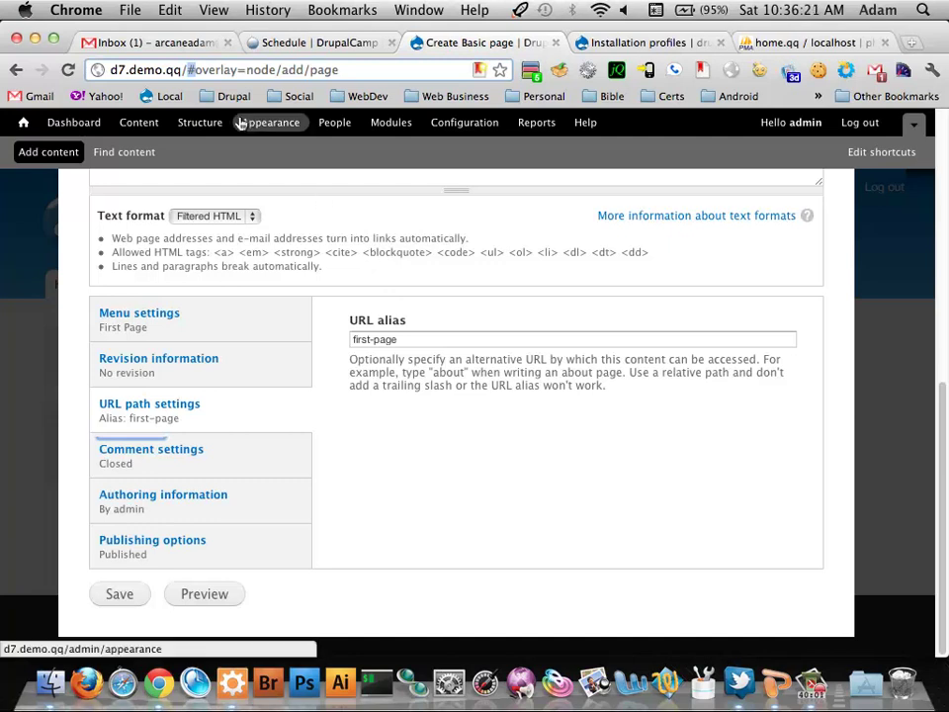
{"action": "left_click_drag", "start_coordinate": [187, 70], "coordinate": [196, 70]}
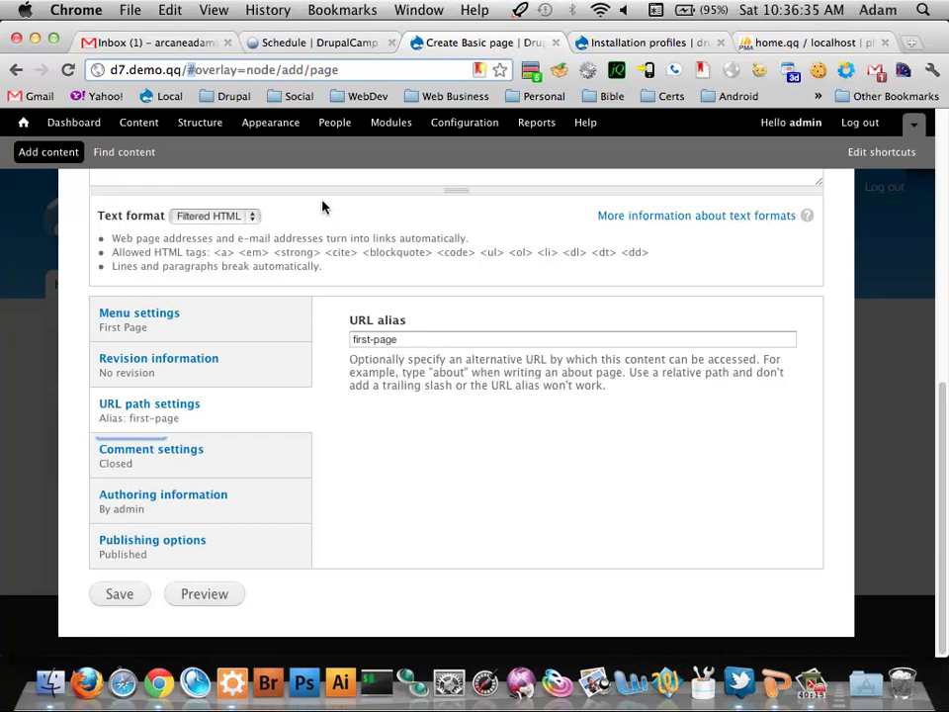
{"action": "left_click", "coordinate": [415, 342]}
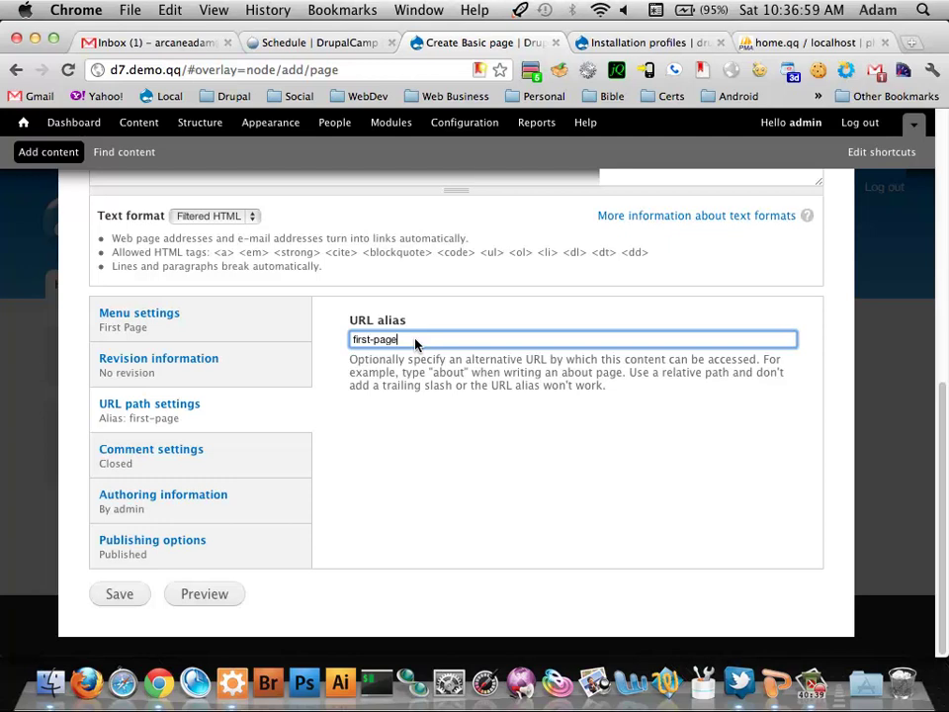
{"action": "left_click", "coordinate": [229, 459]}
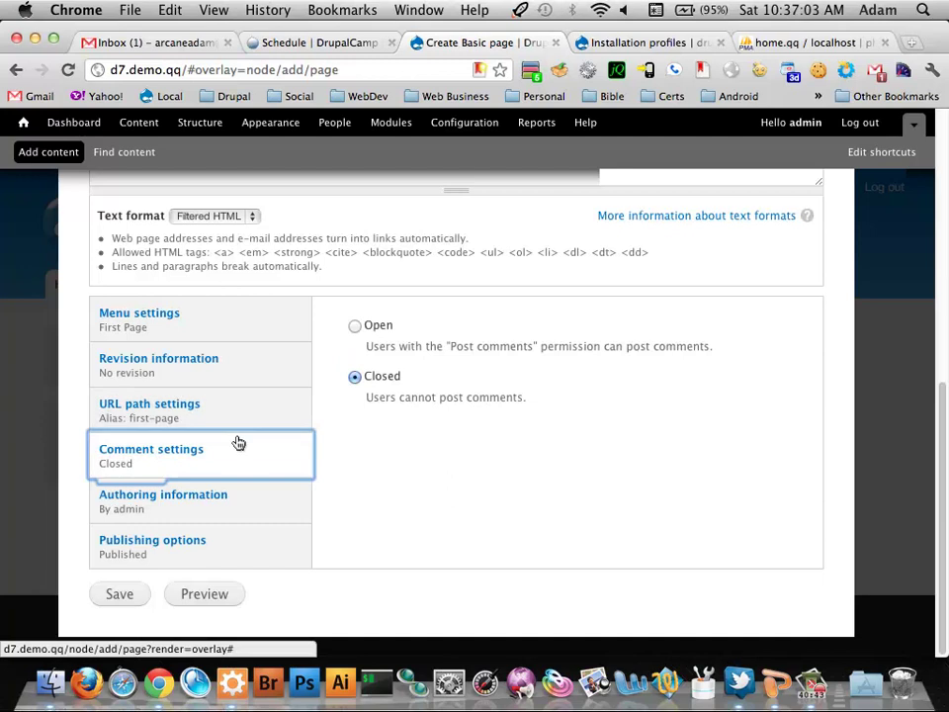
Review the page's author name and Authored on date, then show its publishing options
{"action": "scroll", "coordinate": [464, 447], "scroll_direction": "up", "scroll_amount": 2}
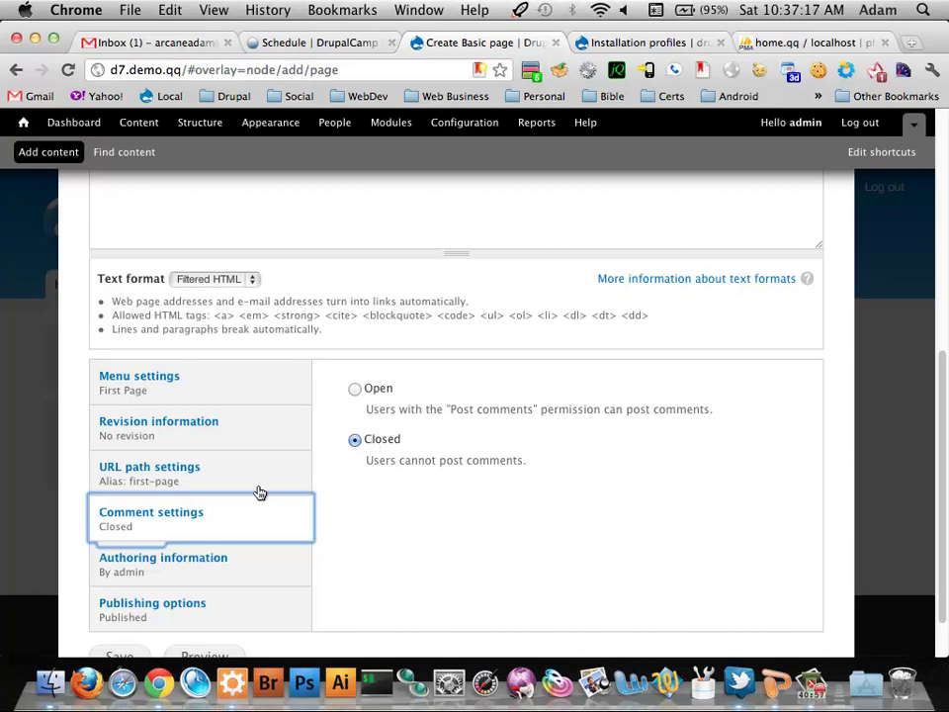
{"action": "left_click", "coordinate": [217, 578]}
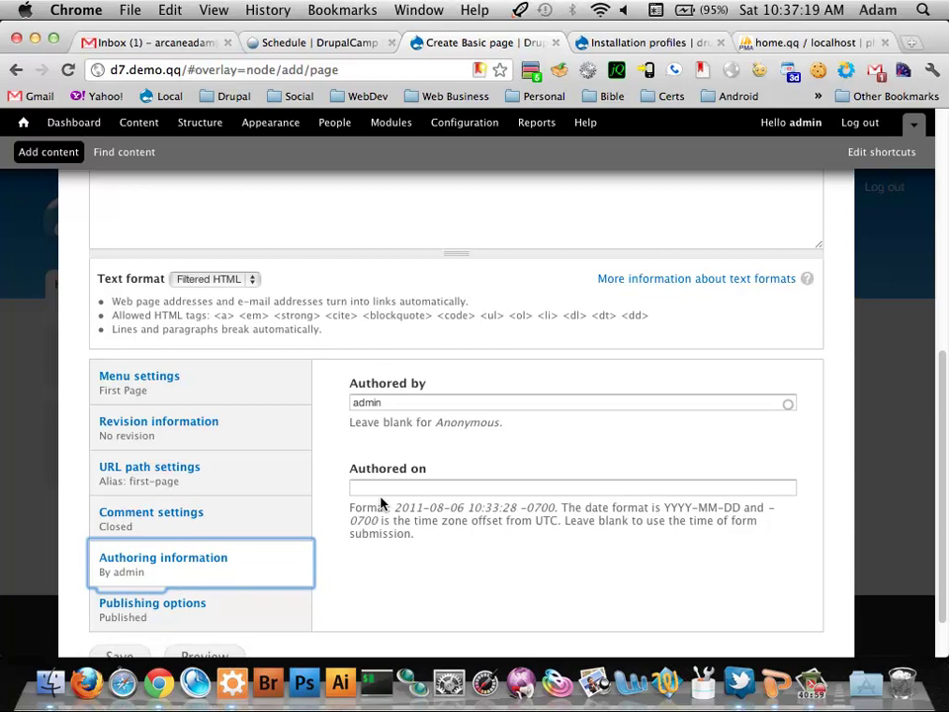
{"action": "left_click", "coordinate": [426, 404]}
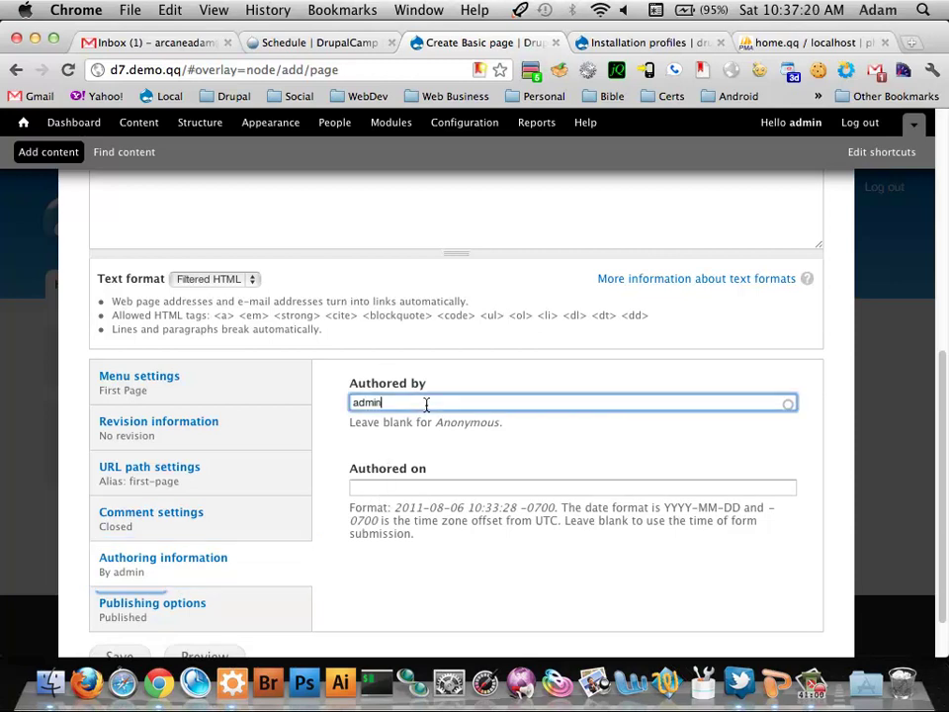
{"action": "left_click", "coordinate": [424, 488]}
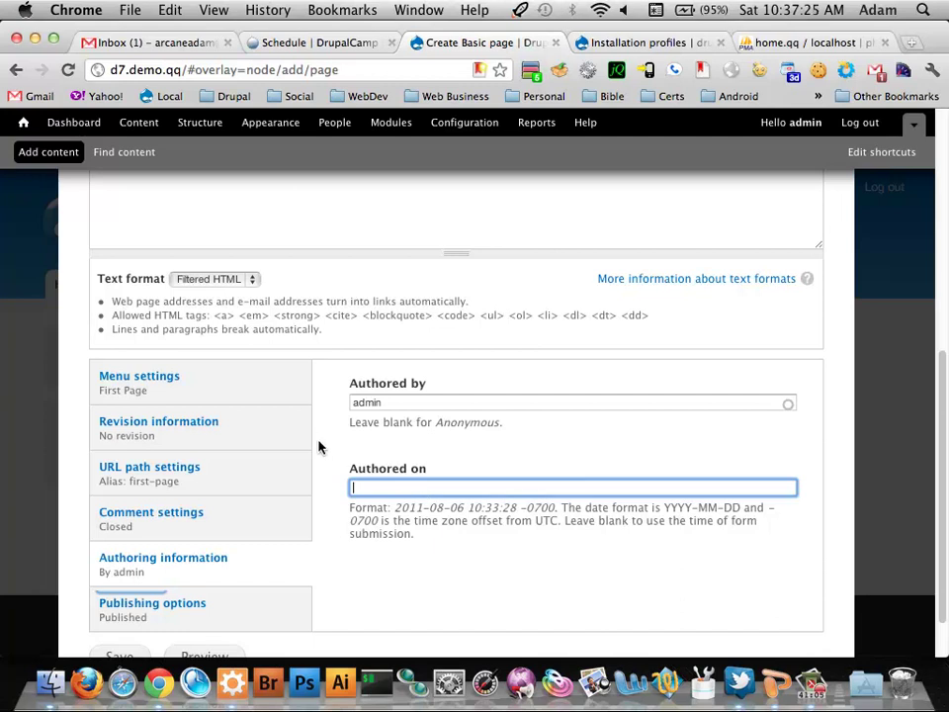
{"action": "scroll", "coordinate": [317, 443], "scroll_direction": "down", "scroll_amount": 2}
{"action": "left_click", "coordinate": [223, 553]}
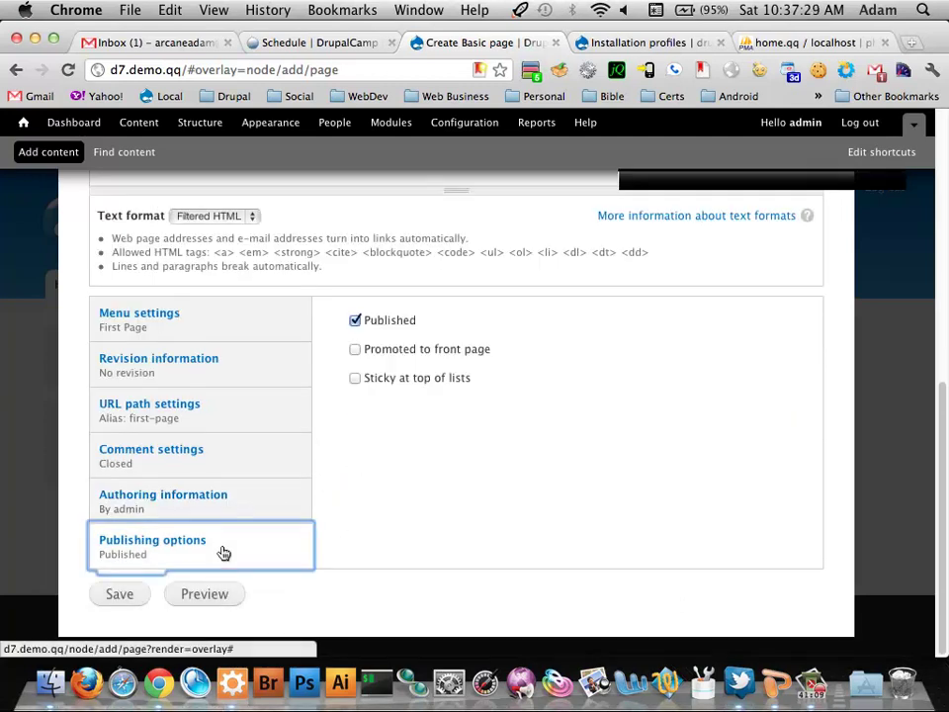
Toggle Published off and back on, then save First Page as published
{"action": "left_click", "coordinate": [356, 319]}
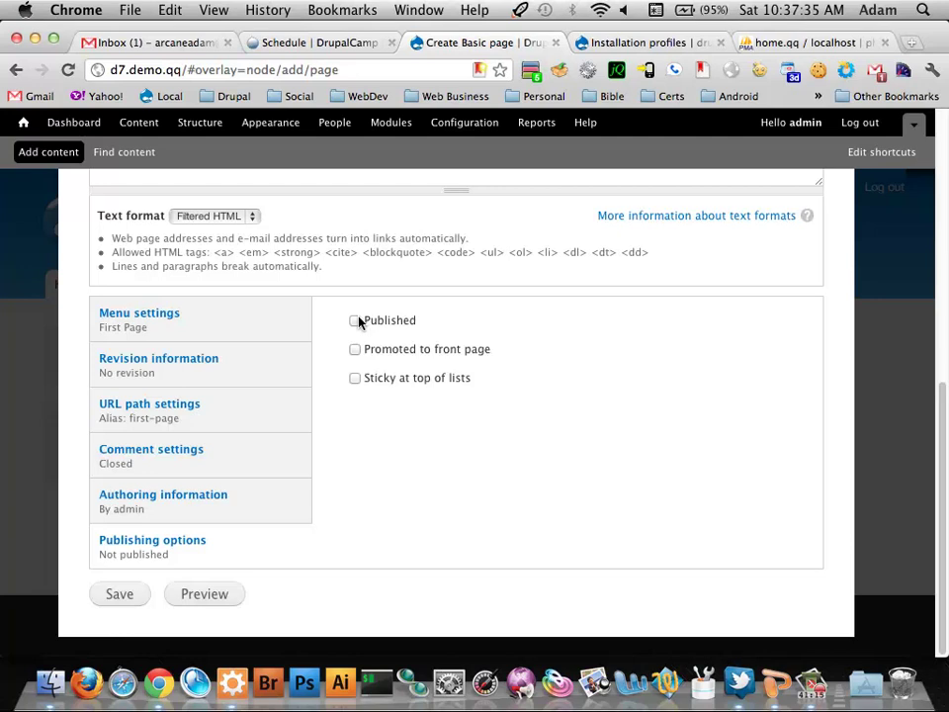
{"action": "left_click", "coordinate": [358, 321]}
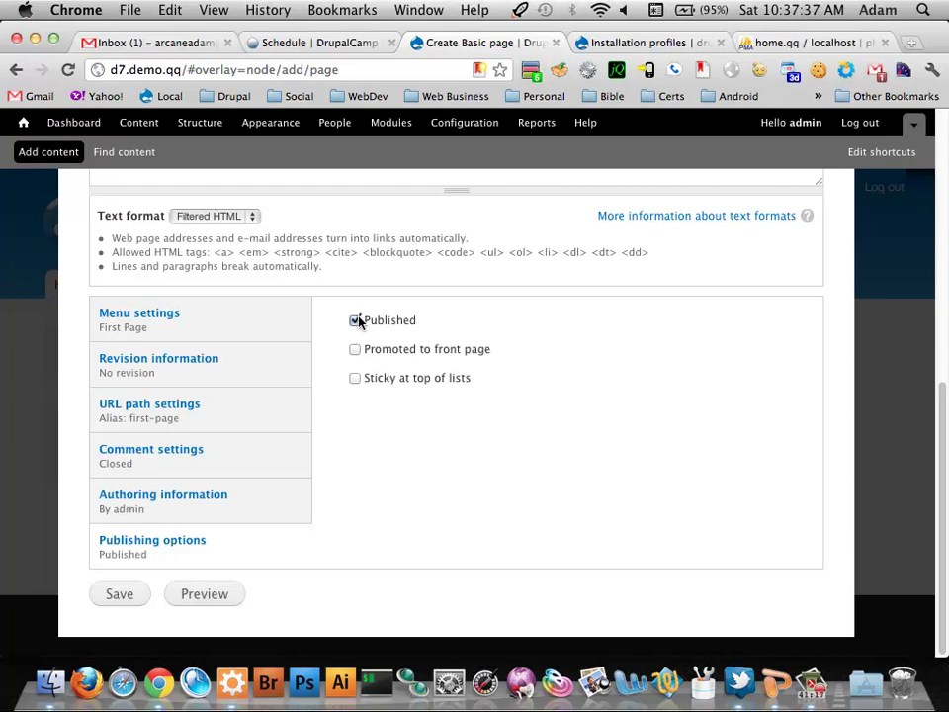
{"action": "left_click", "coordinate": [120, 594]}
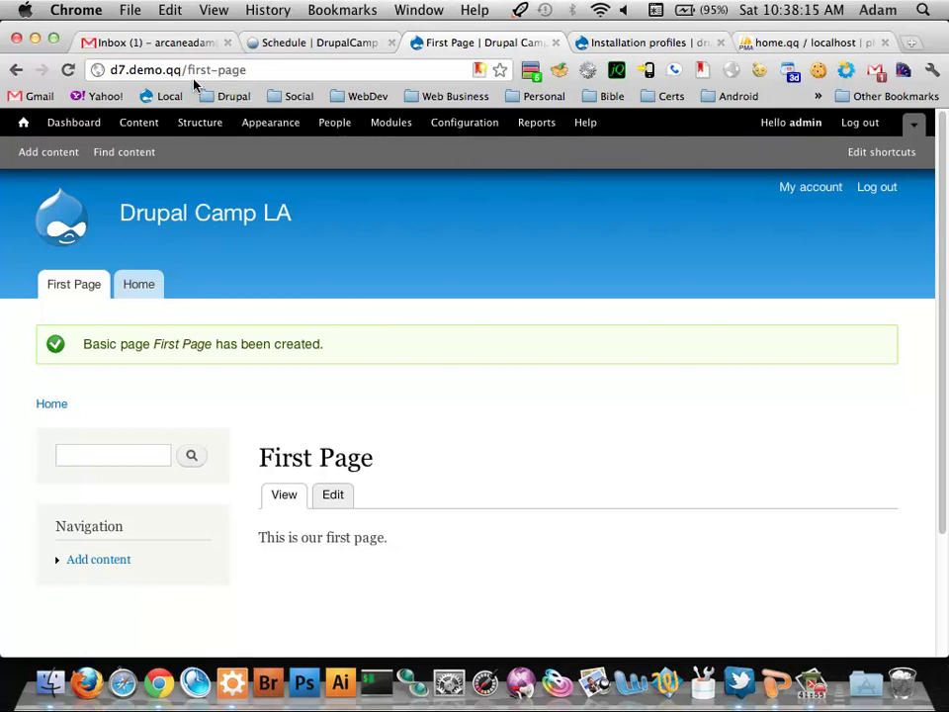
Check First Page in the Content list, then go to the Structure admin page
{"action": "left_click", "coordinate": [147, 122]}
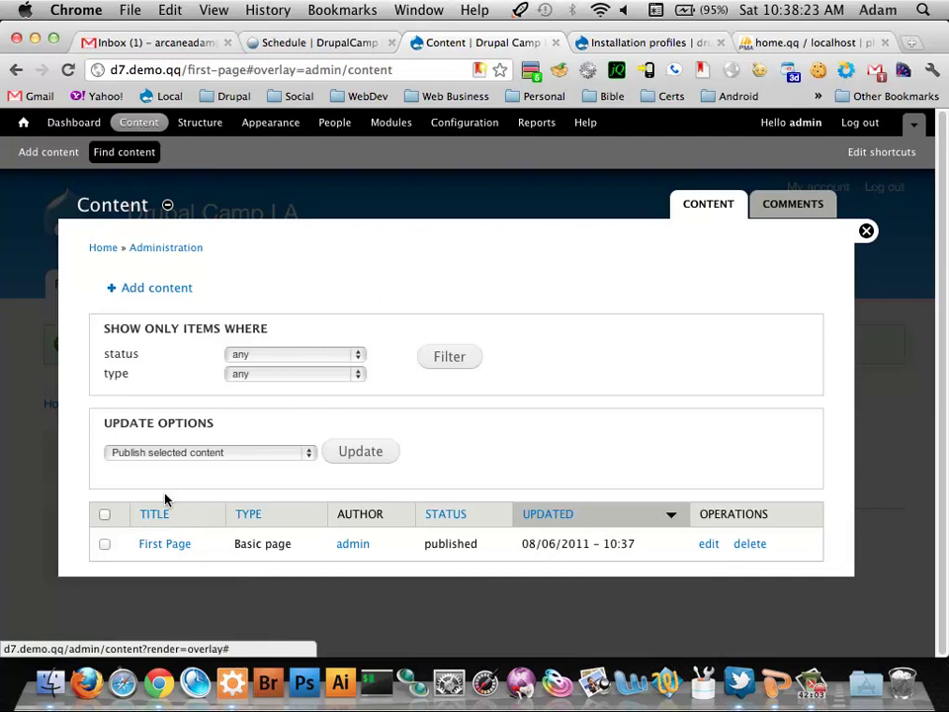
{"action": "left_click", "coordinate": [203, 122]}
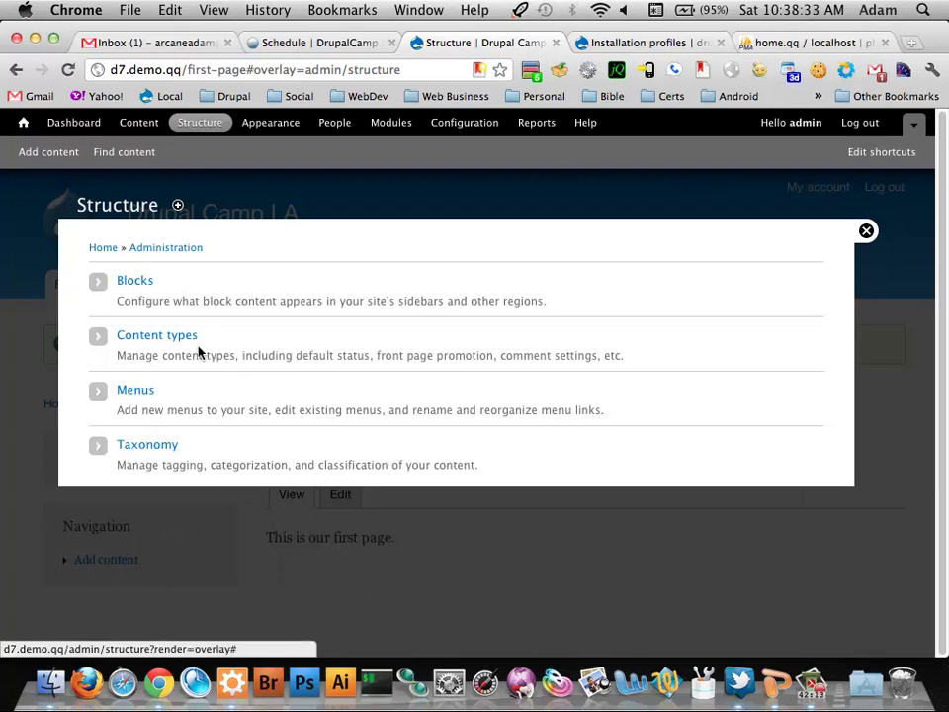
{"action": "left_click", "coordinate": [281, 125]}
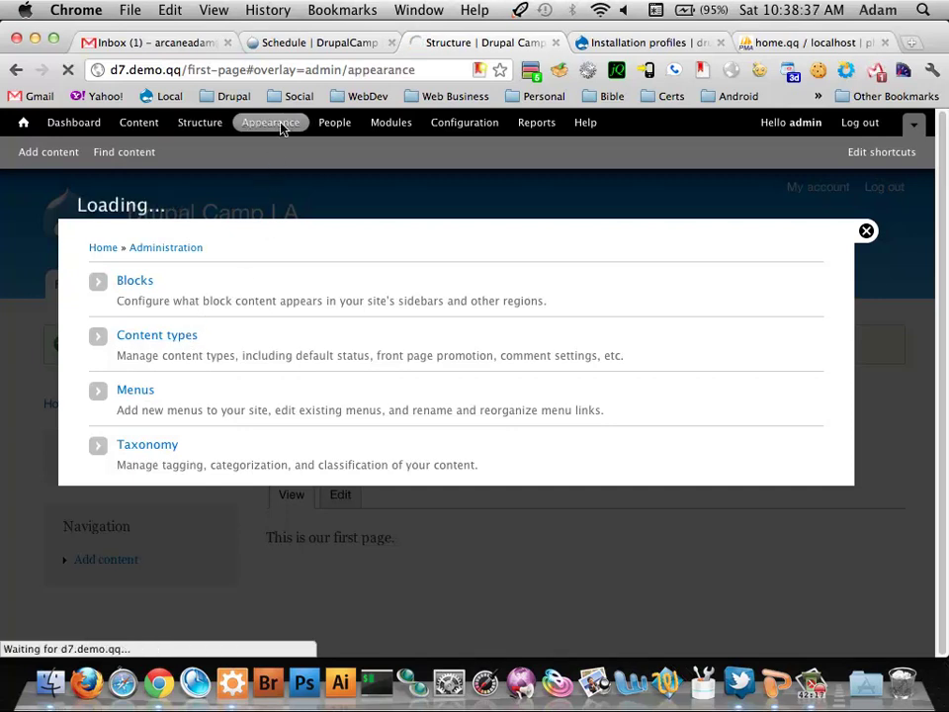
{"action": "scroll", "coordinate": [346, 324], "scroll_direction": "down", "scroll_amount": 1}
{"action": "scroll", "coordinate": [346, 324], "scroll_direction": "down", "scroll_amount": 5}
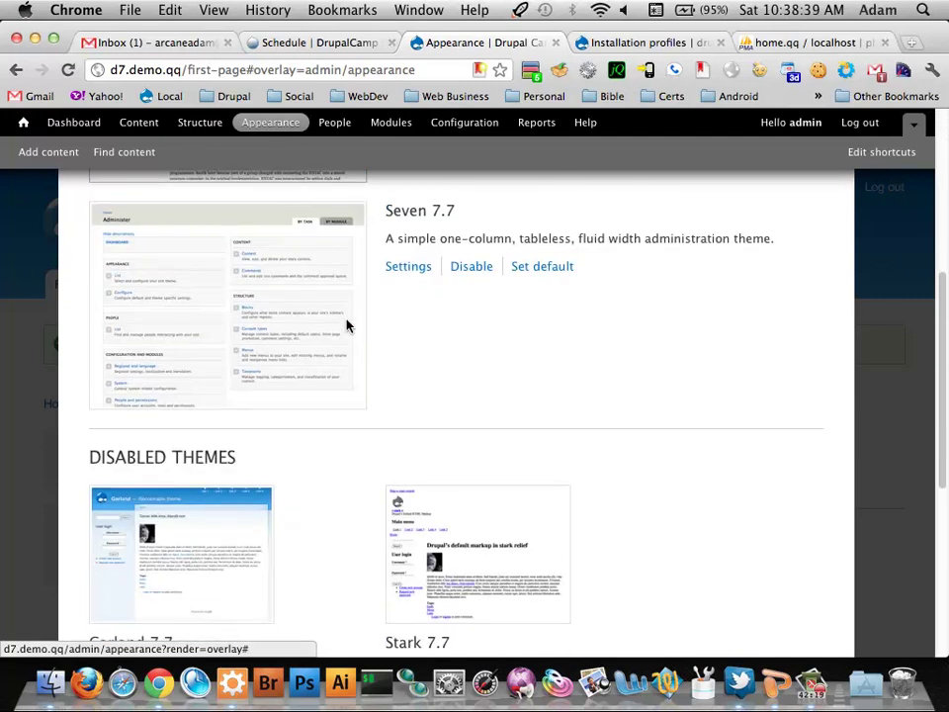
{"action": "scroll", "coordinate": [346, 324], "scroll_direction": "down", "scroll_amount": 4}
{"action": "scroll", "coordinate": [346, 317], "scroll_direction": "up", "scroll_amount": 10}
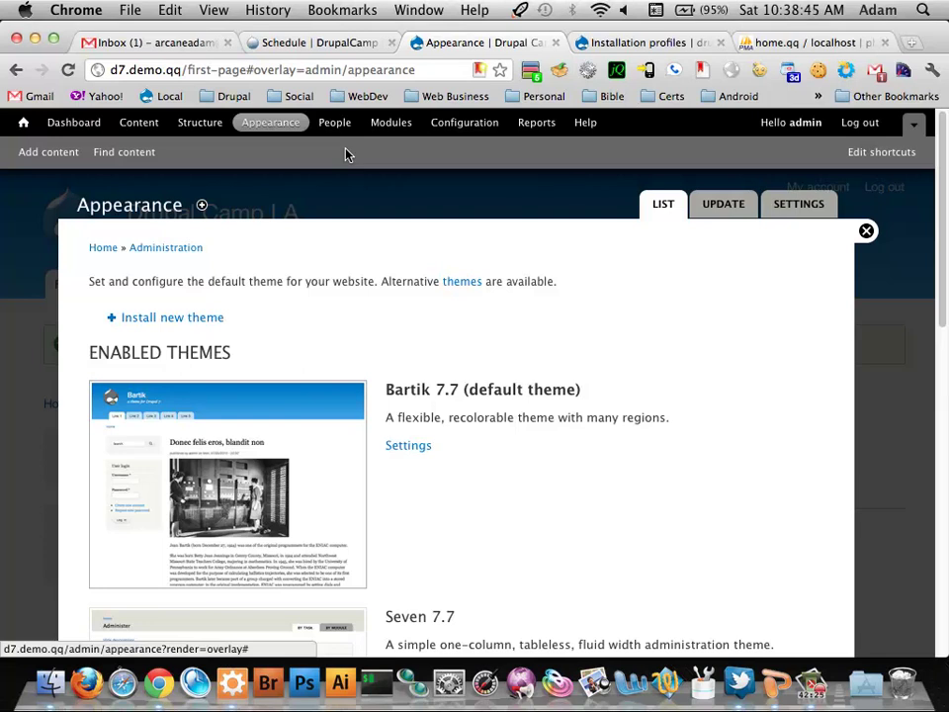
{"action": "left_click", "coordinate": [204, 129]}
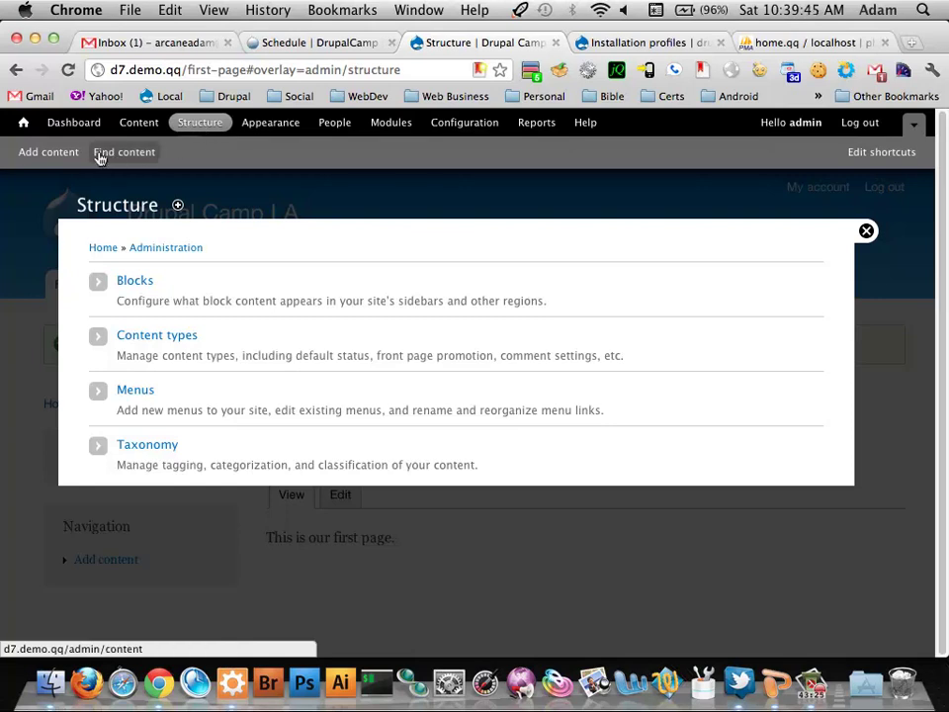
Visit Add content, then go to Structure and list the Content types
{"action": "left_click", "coordinate": [64, 151]}
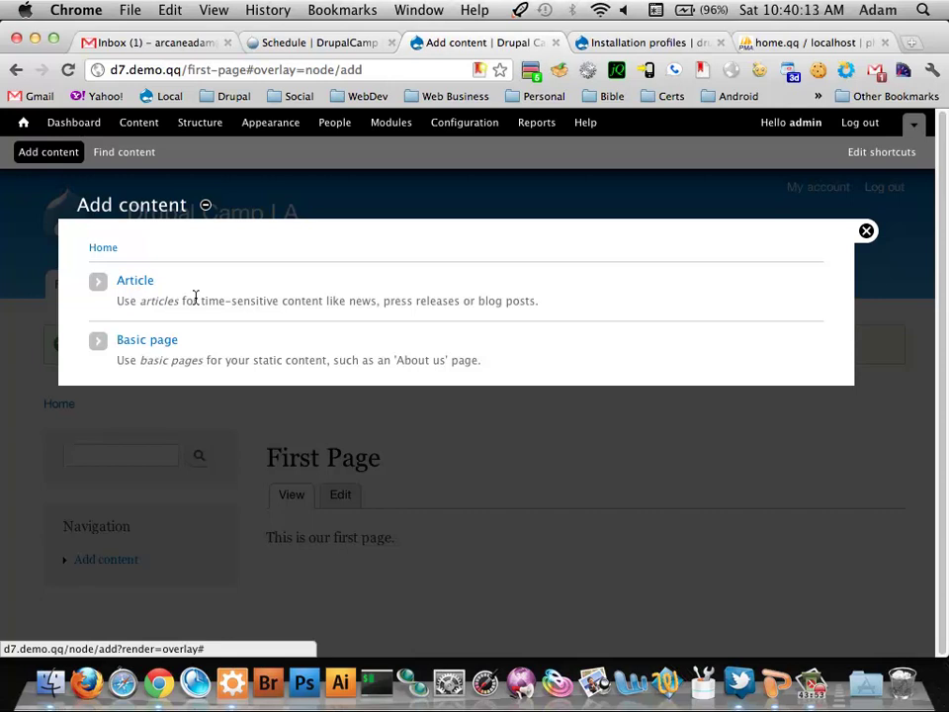
{"action": "left_click", "coordinate": [207, 121]}
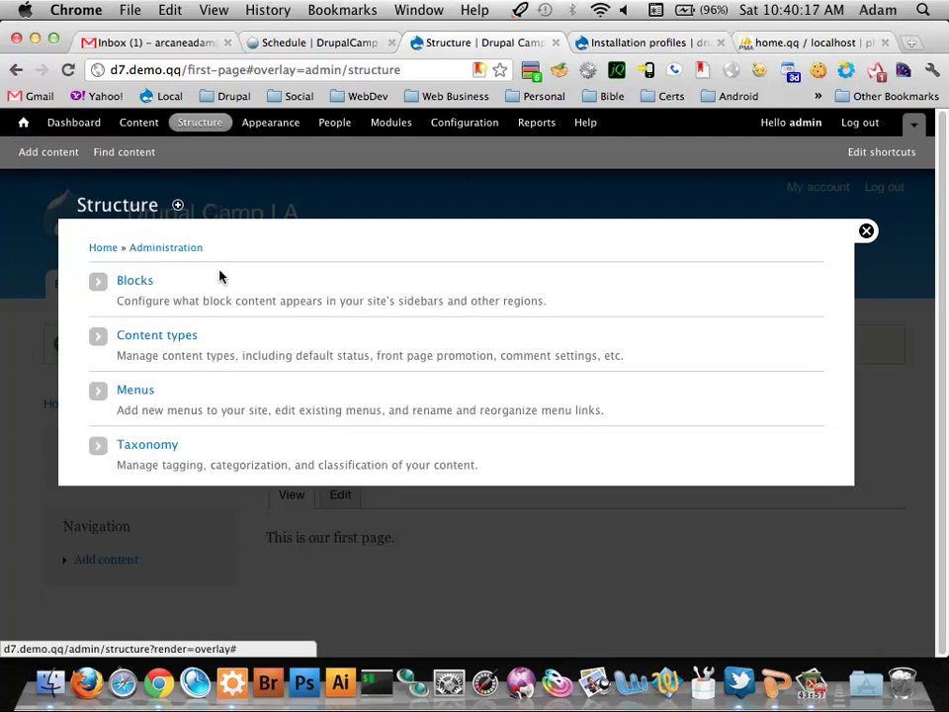
{"action": "left_click", "coordinate": [166, 335]}
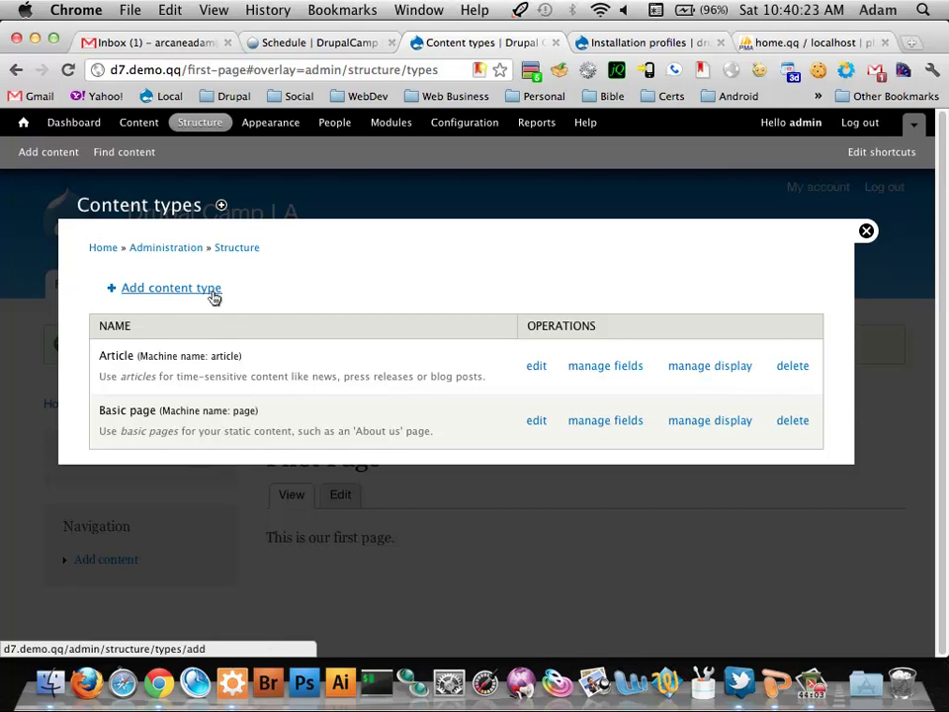
Start a new content type and scroll through its empty Name and Description form
{"action": "left_click", "coordinate": [213, 293]}
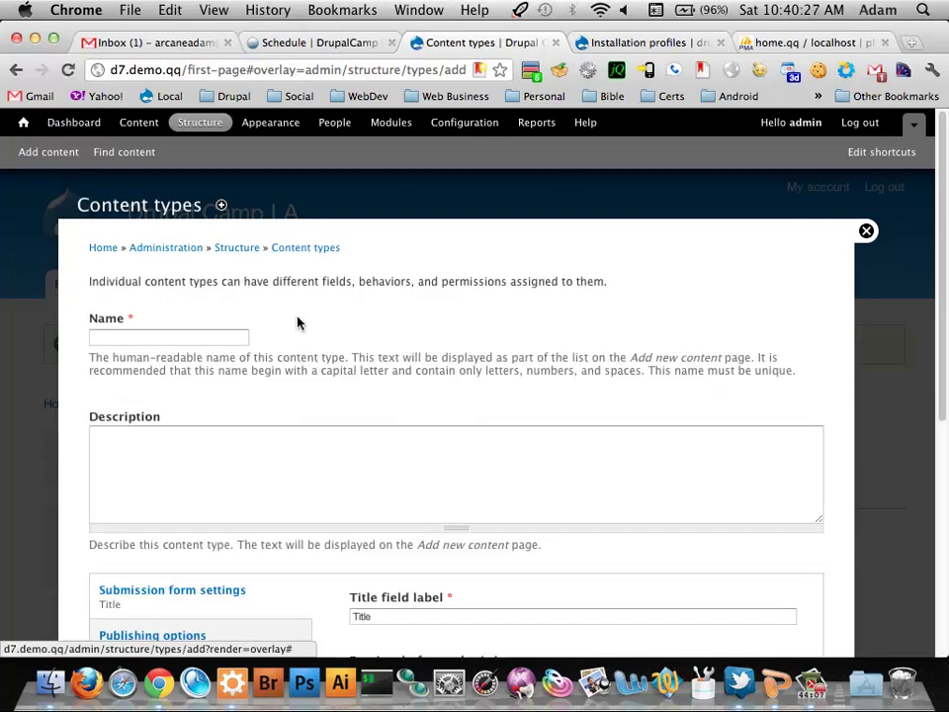
{"action": "scroll", "coordinate": [296, 322], "scroll_direction": "down", "scroll_amount": 4}
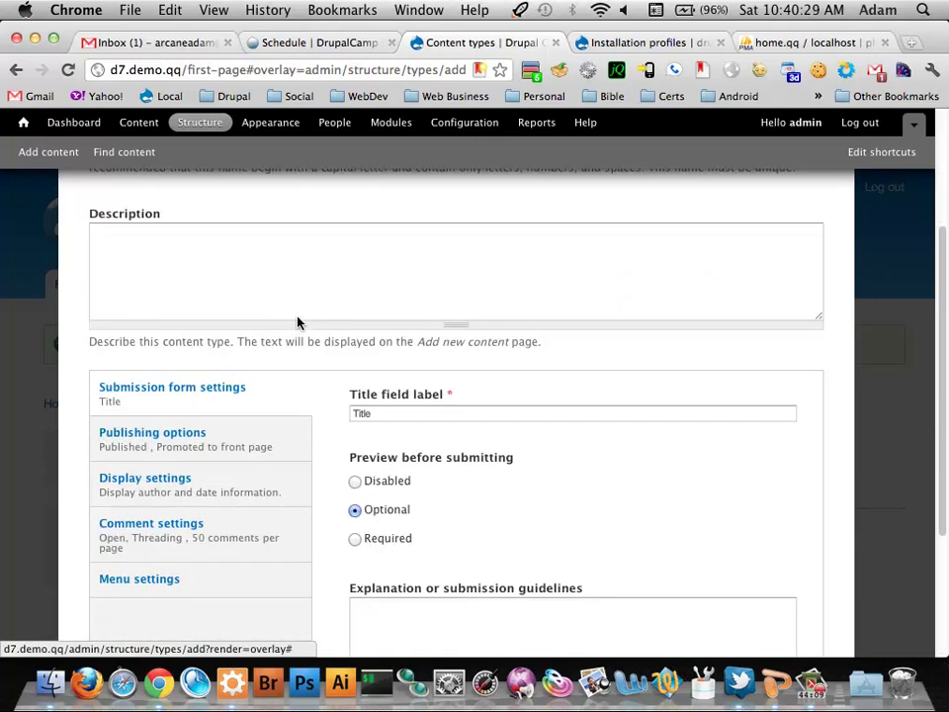
{"action": "scroll", "coordinate": [297, 322], "scroll_direction": "down", "scroll_amount": 3}
{"action": "scroll", "coordinate": [297, 322], "scroll_direction": "up", "scroll_amount": 8}
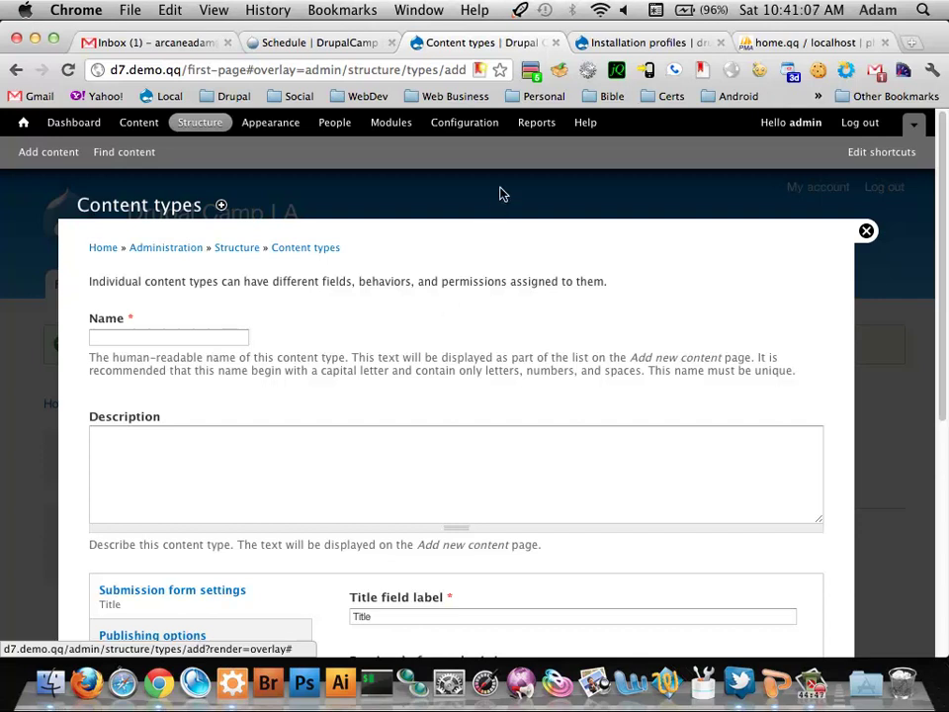
Close the add content type overlay back to First Page, then show the Content list
{"action": "left_click", "coordinate": [866, 230]}
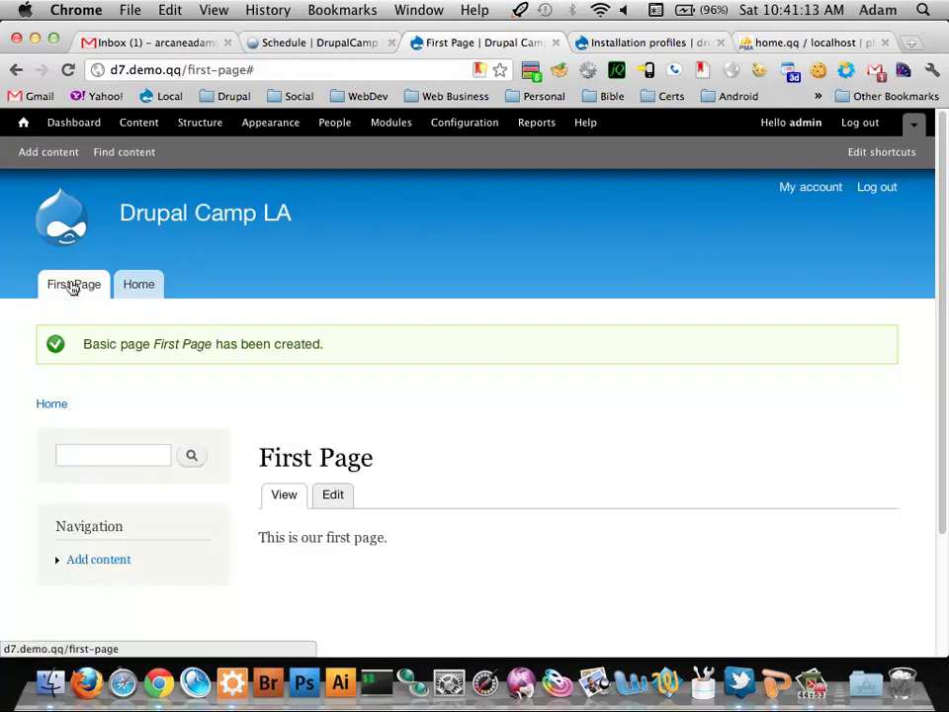
{"action": "scroll", "coordinate": [448, 370], "scroll_direction": "down", "scroll_amount": 3}
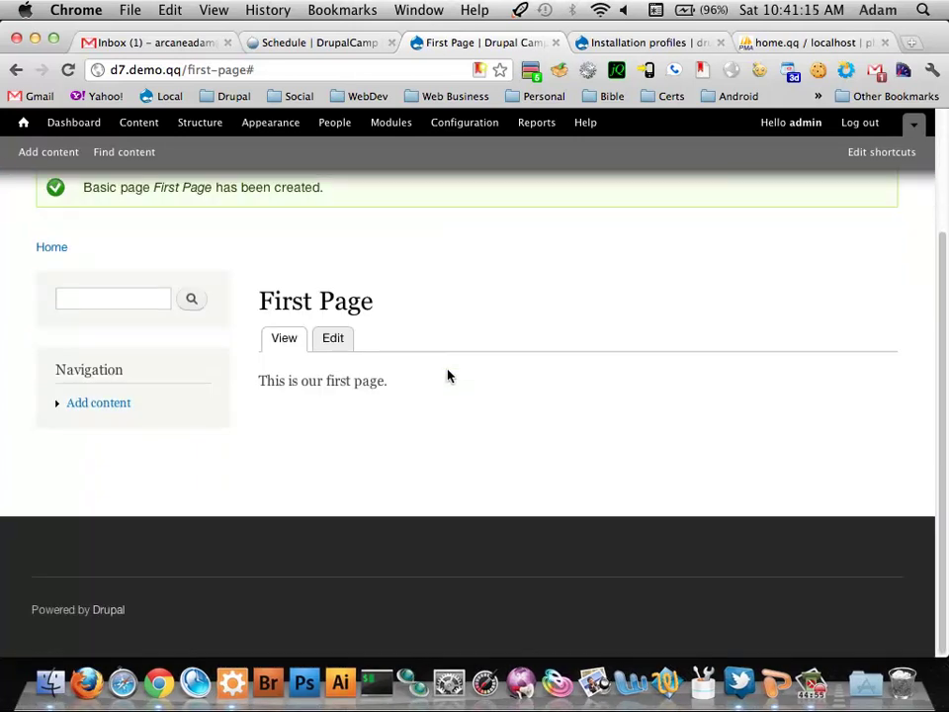
{"action": "scroll", "coordinate": [447, 375], "scroll_direction": "up", "scroll_amount": 3}
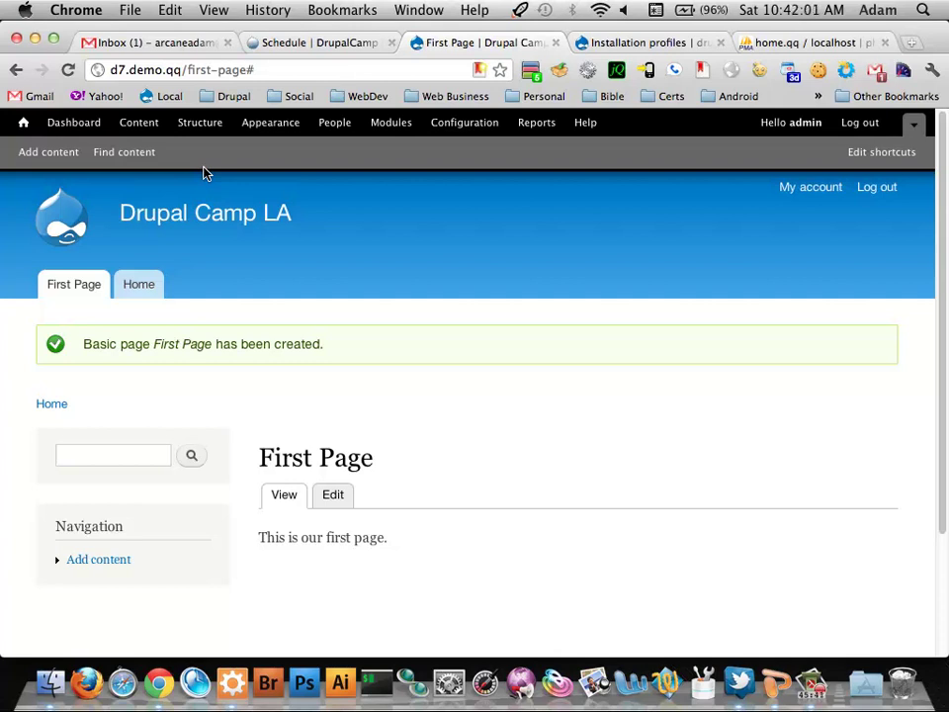
{"action": "left_click", "coordinate": [120, 122]}
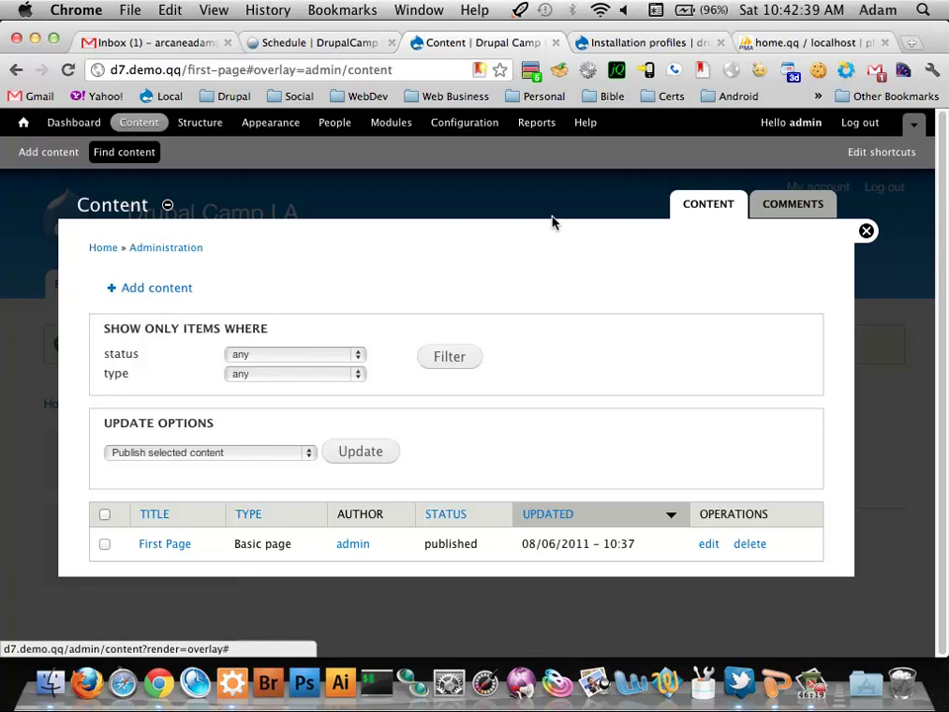
Show the Blocks page for the Bartik theme and scroll through its regions
{"action": "left_click", "coordinate": [200, 122]}
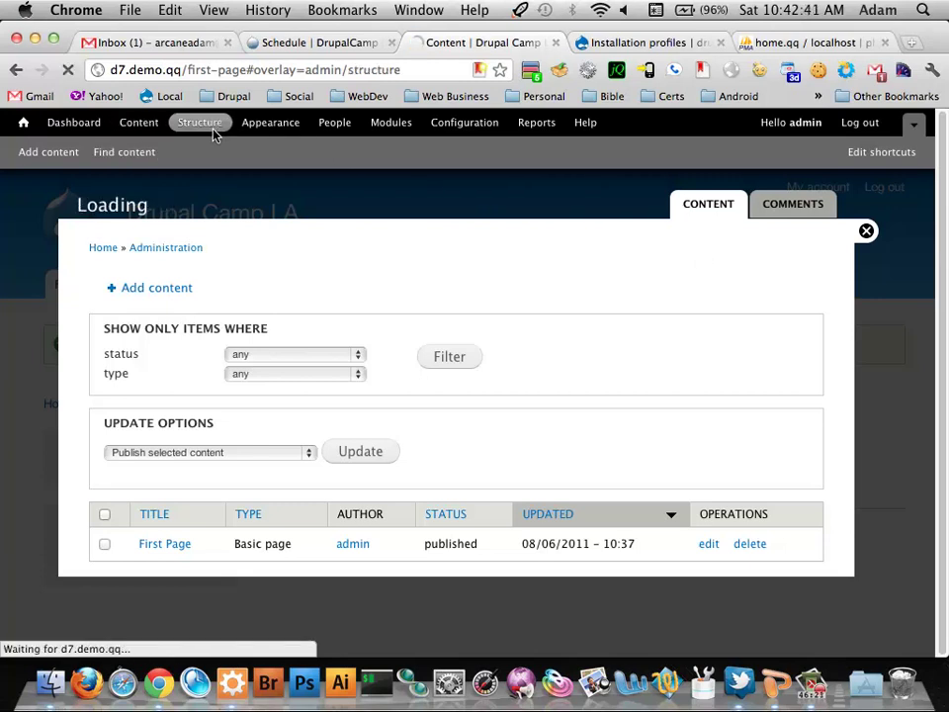
{"action": "left_click", "coordinate": [137, 288]}
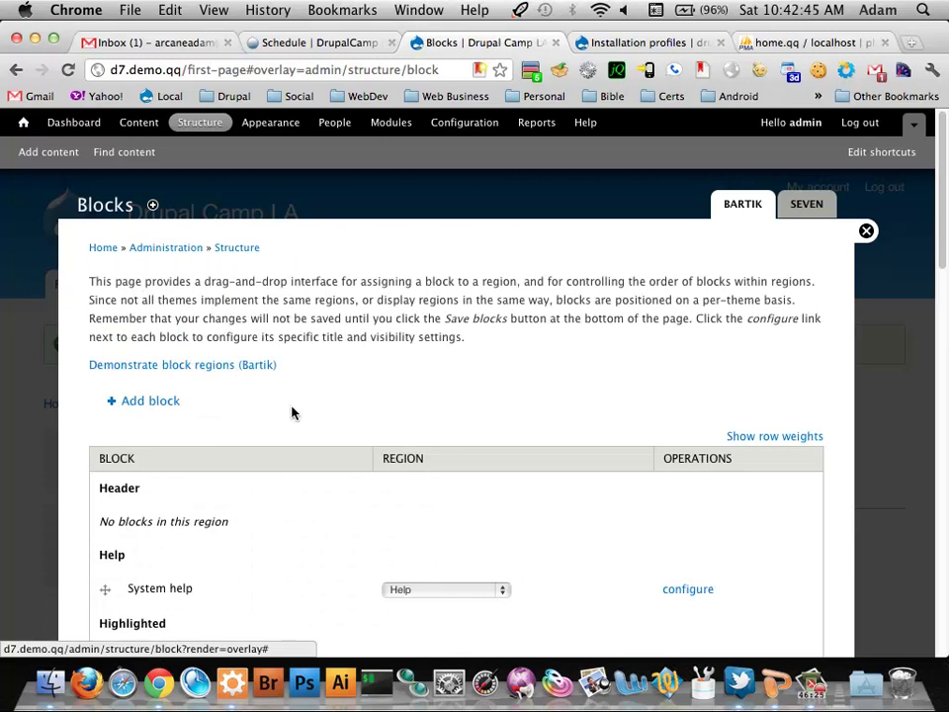
{"action": "scroll", "coordinate": [293, 413], "scroll_direction": "down", "scroll_amount": 5}
{"action": "scroll", "coordinate": [293, 423], "scroll_direction": "down", "scroll_amount": 5}
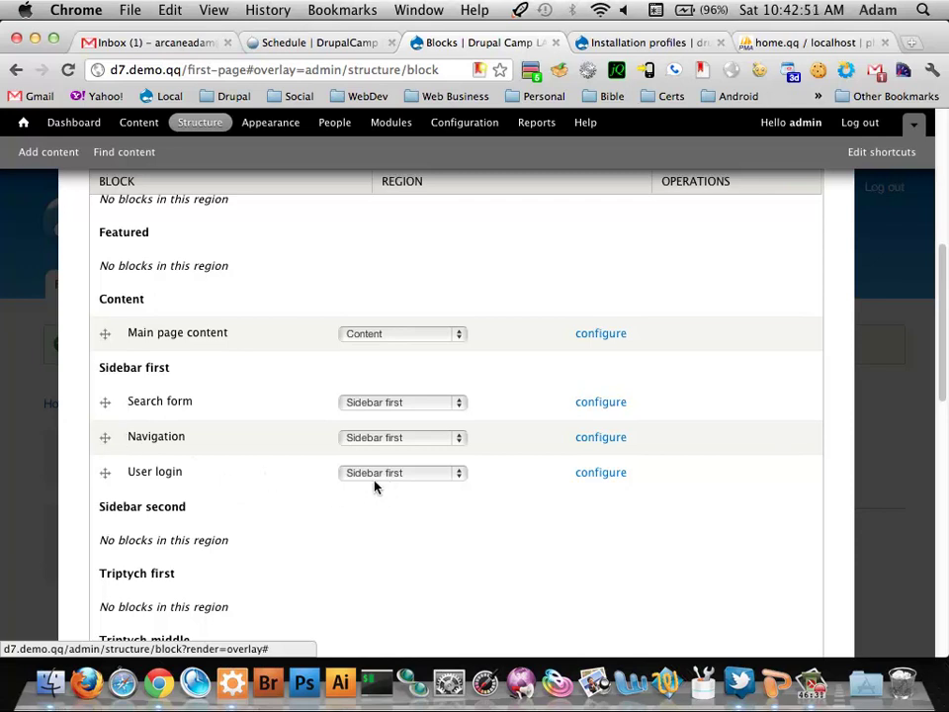
Try moving the User login block out of the sidebar and Powered by Drupal out of the footer
{"action": "mouse_move", "coordinate": [109, 474]}
{"action": "left_mouse_down"}
{"action": "mouse_move", "coordinate": [106, 572]}
{"action": "mouse_move", "coordinate": [120, 597]}
{"action": "mouse_move", "coordinate": [123, 647]}
{"action": "mouse_move", "coordinate": [113, 461]}
{"action": "left_mouse_up"}
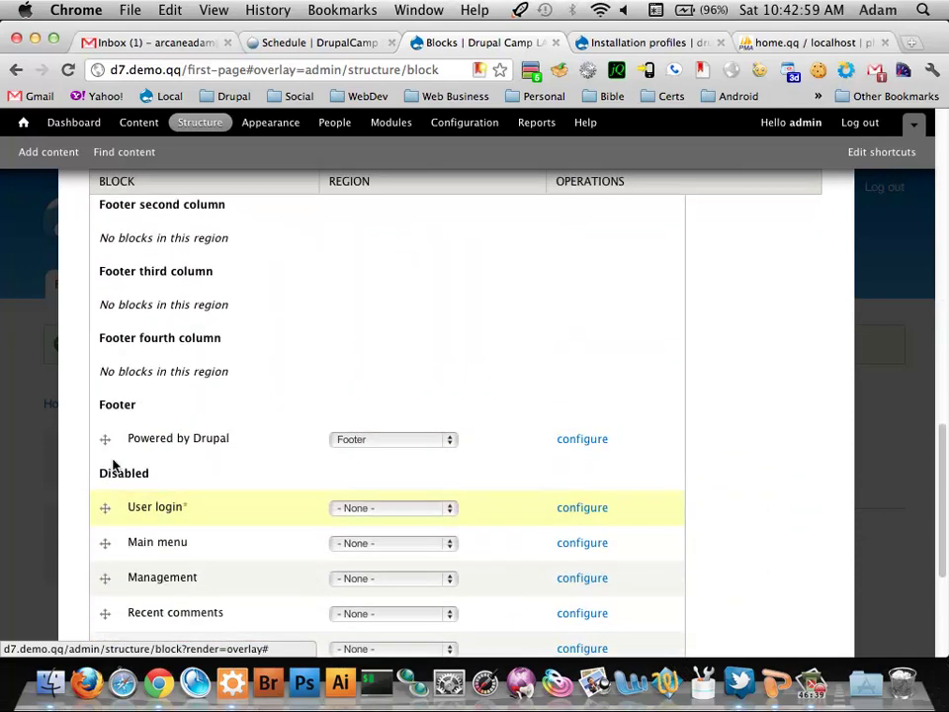
{"action": "left_click", "coordinate": [415, 439]}
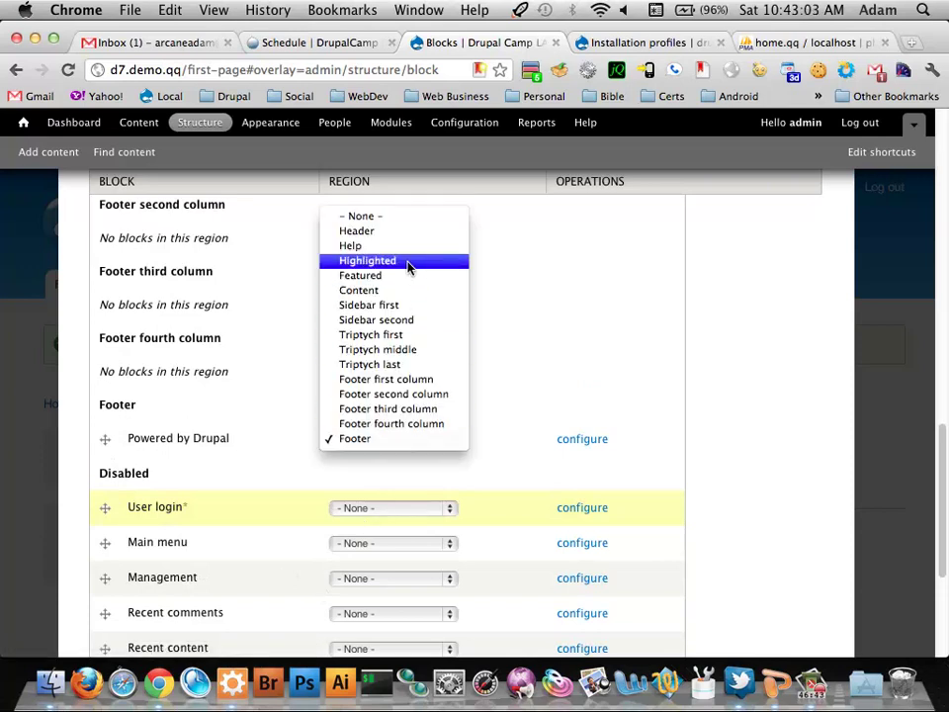
{"action": "key", "text": "Escape"}
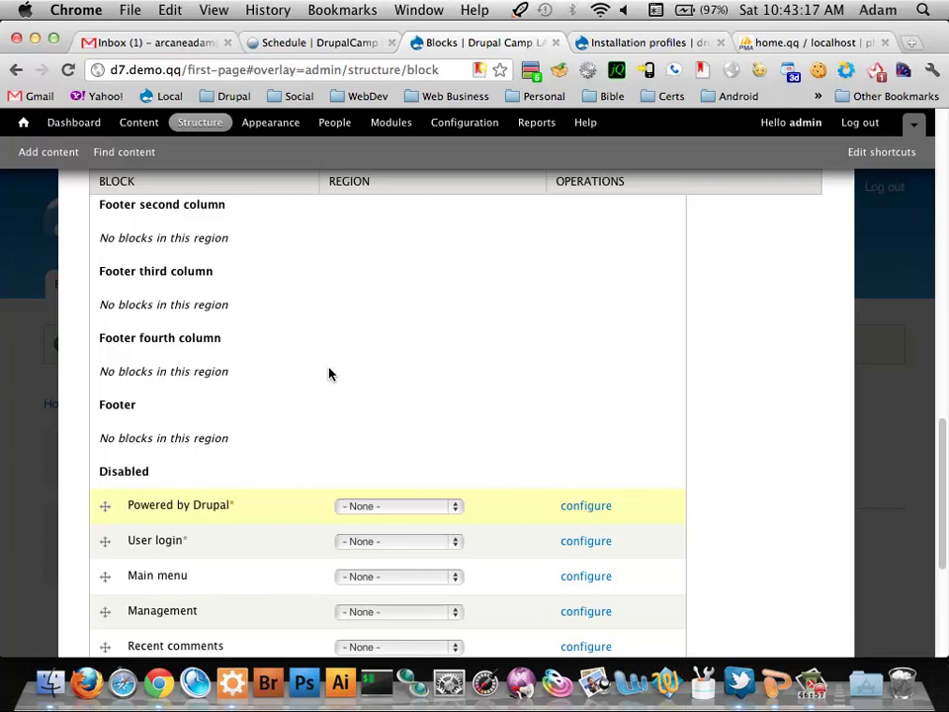
{"action": "scroll", "coordinate": [329, 373], "scroll_direction": "up", "scroll_amount": 10}
{"action": "scroll", "coordinate": [329, 374], "scroll_direction": "up", "scroll_amount": 6}
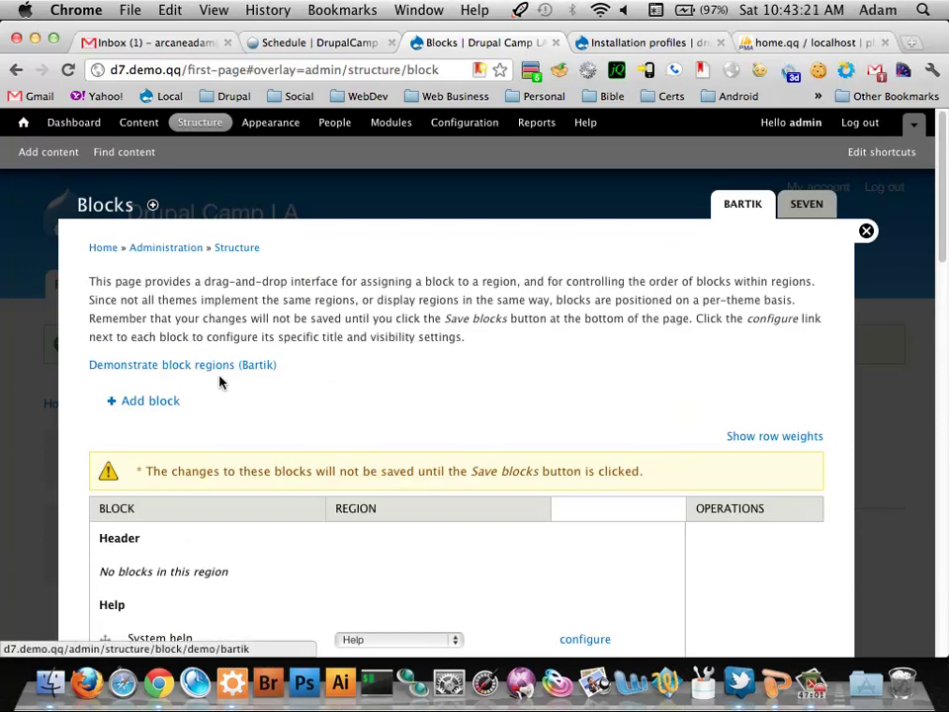
{"action": "scroll", "coordinate": [221, 368], "scroll_direction": "down", "scroll_amount": 5}
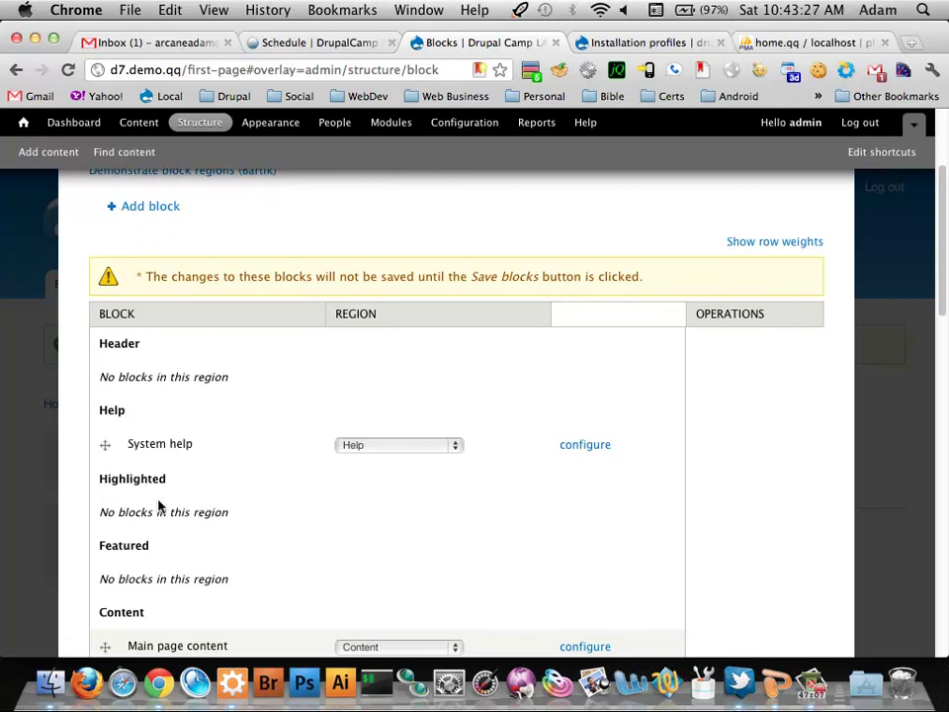
{"action": "scroll", "coordinate": [158, 506], "scroll_direction": "up", "scroll_amount": 5}
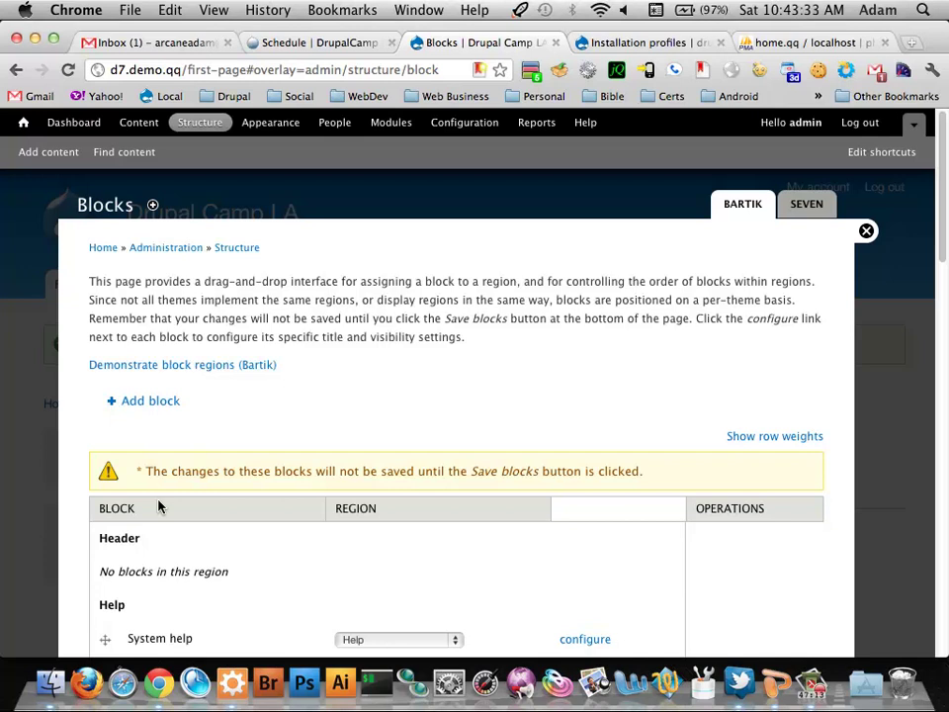
Show the Bartik block region demonstration and scroll down to the Triptych and footer regions
{"action": "left_click", "coordinate": [247, 365]}
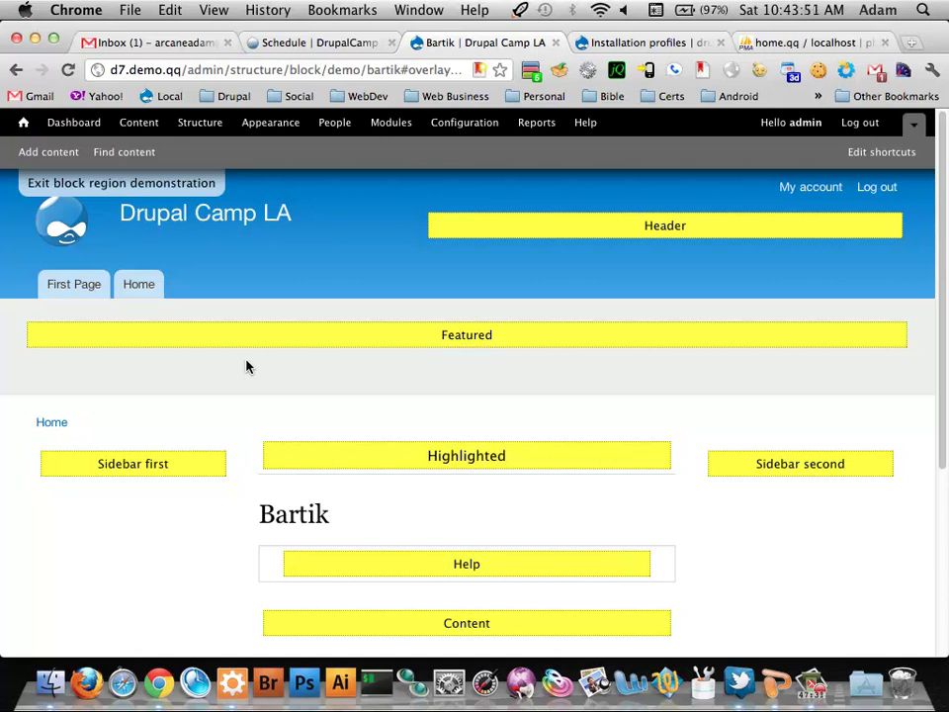
{"action": "scroll", "coordinate": [246, 367], "scroll_direction": "down", "scroll_amount": 5}
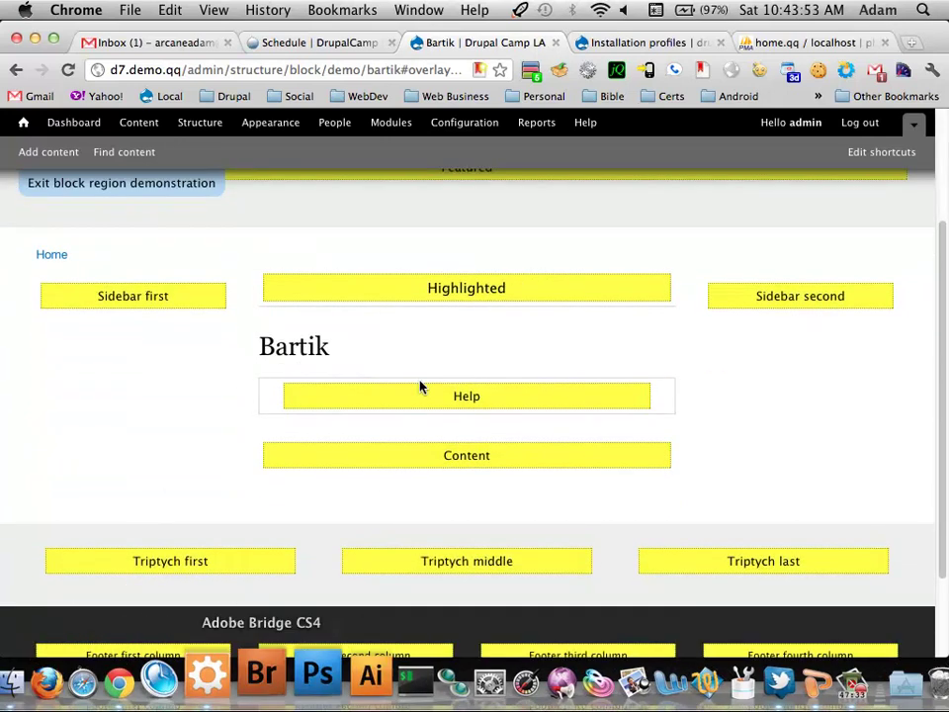
View d7.demo.qq as a visitor in a new incognito window, then return to the admin window
{"action": "left_click", "coordinate": [930, 72]}
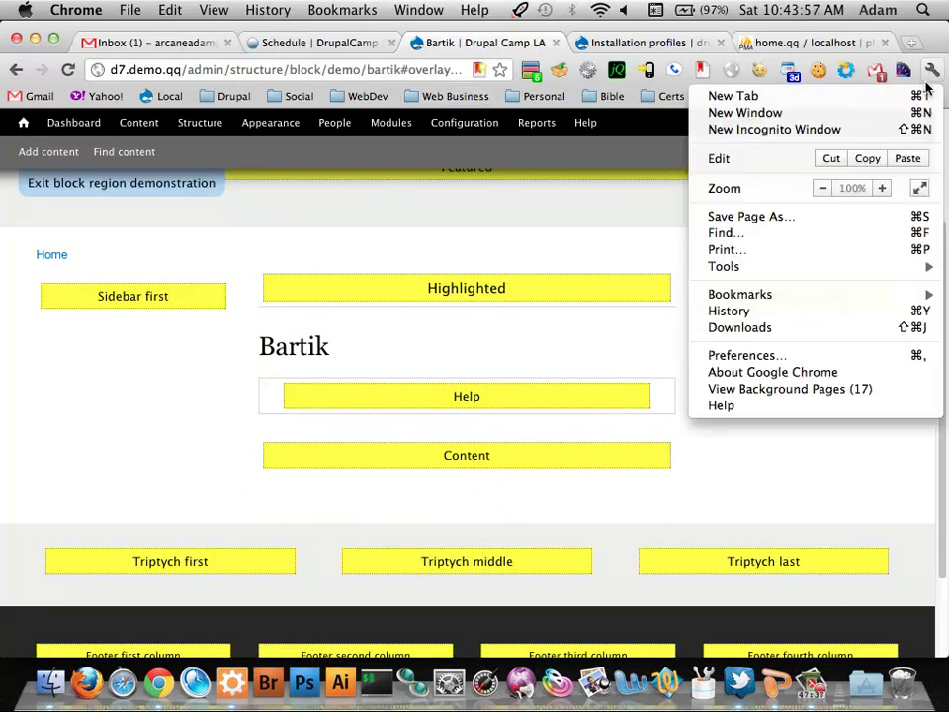
{"action": "left_click", "coordinate": [852, 131]}
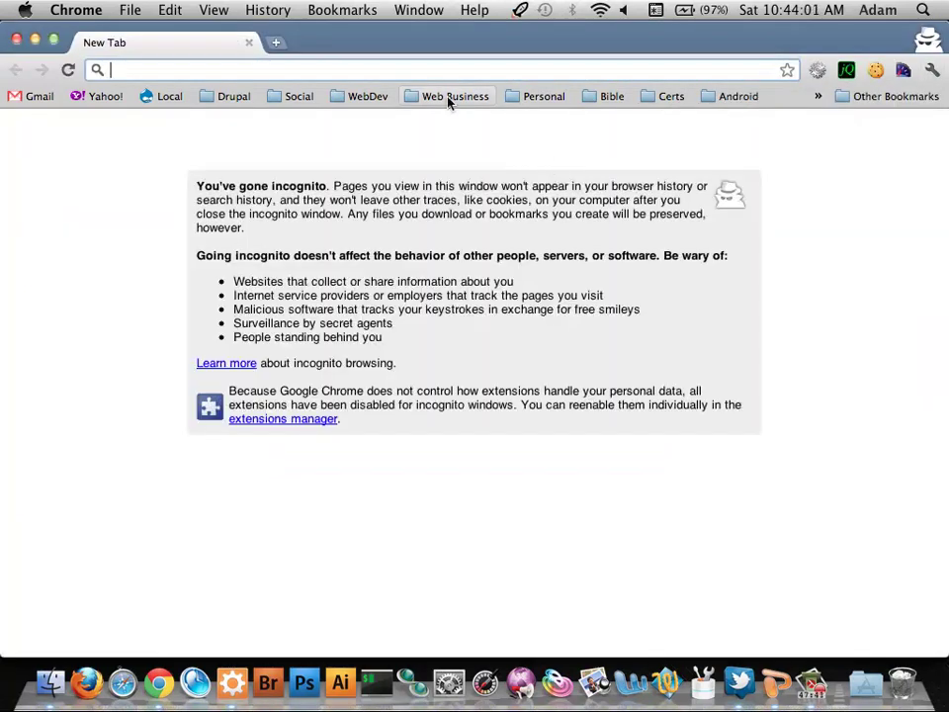
{"action": "type", "text": "d7.demo.qq"}
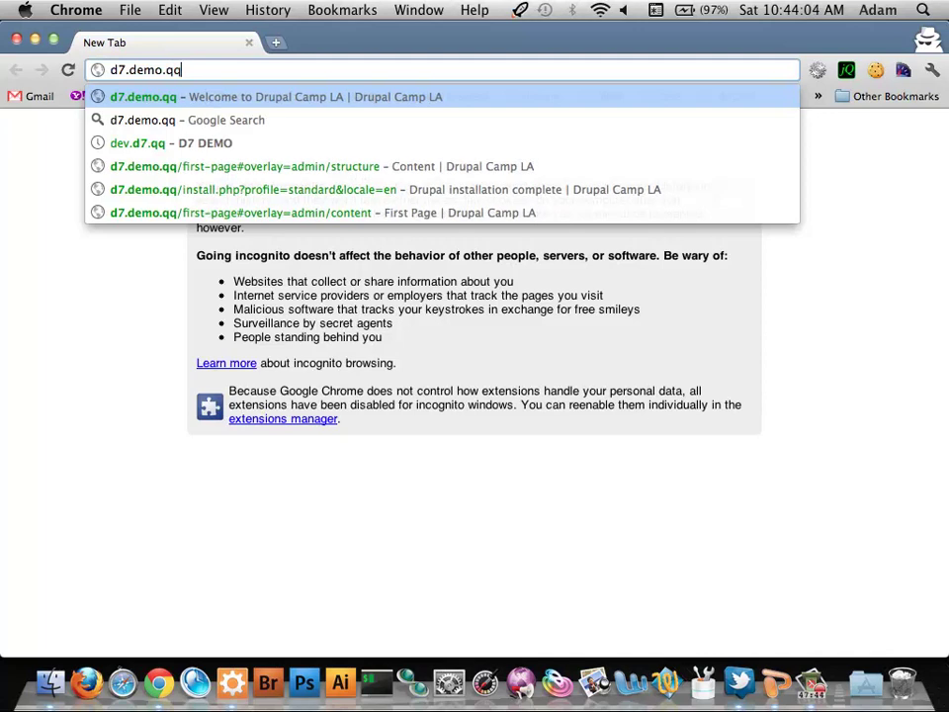
{"action": "key", "text": "Return"}
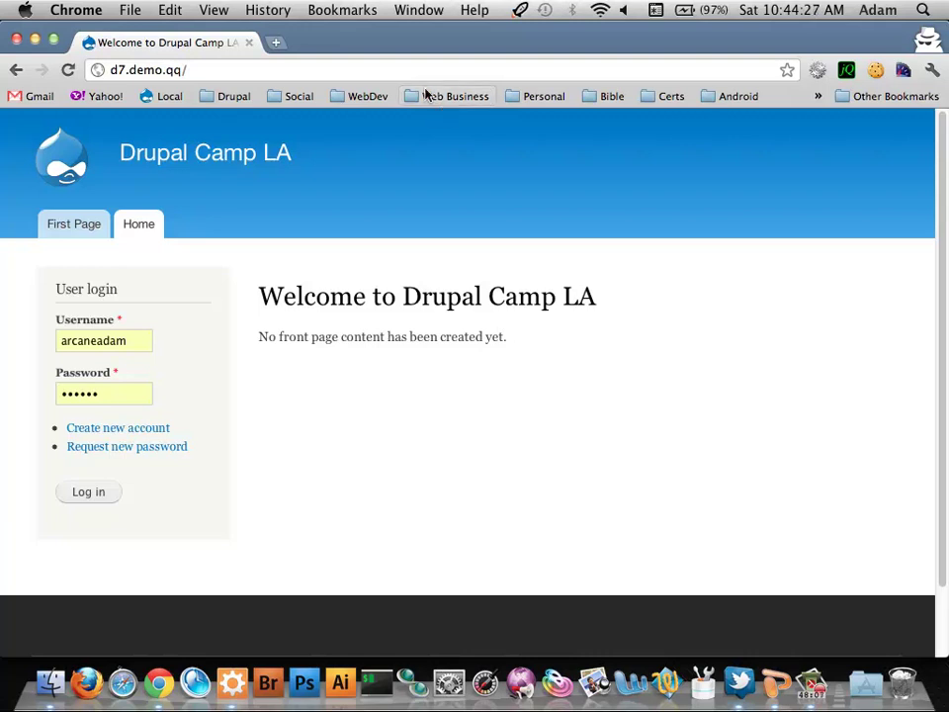
{"action": "key", "text": "super+w"}
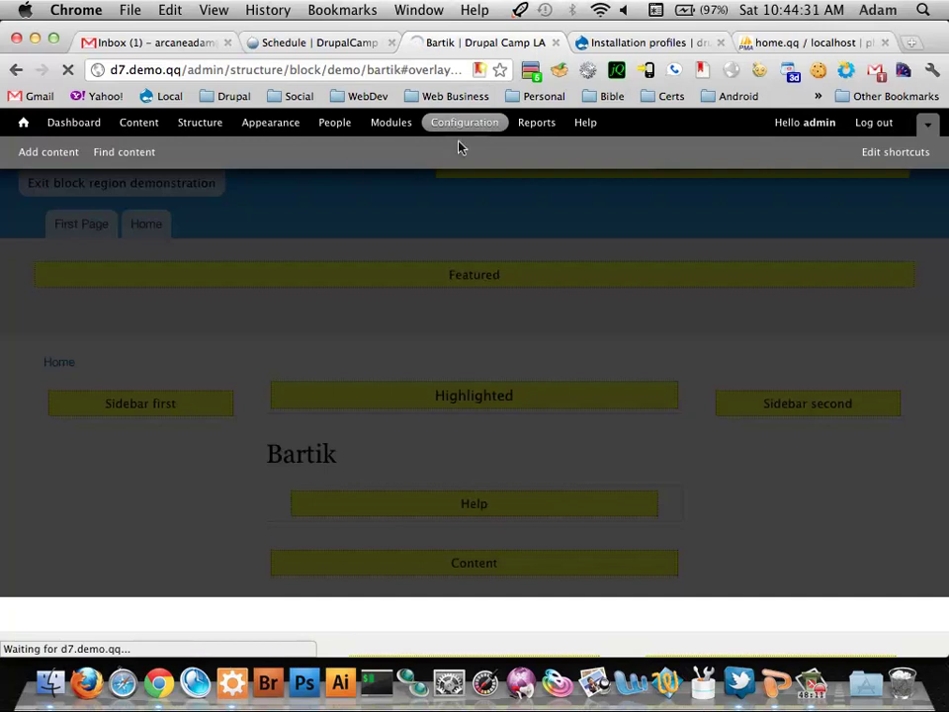
Set the Site information Default front page to first-page, save, and reload the incognito front page
{"action": "scroll", "coordinate": [209, 306], "scroll_direction": "down", "scroll_amount": 1}
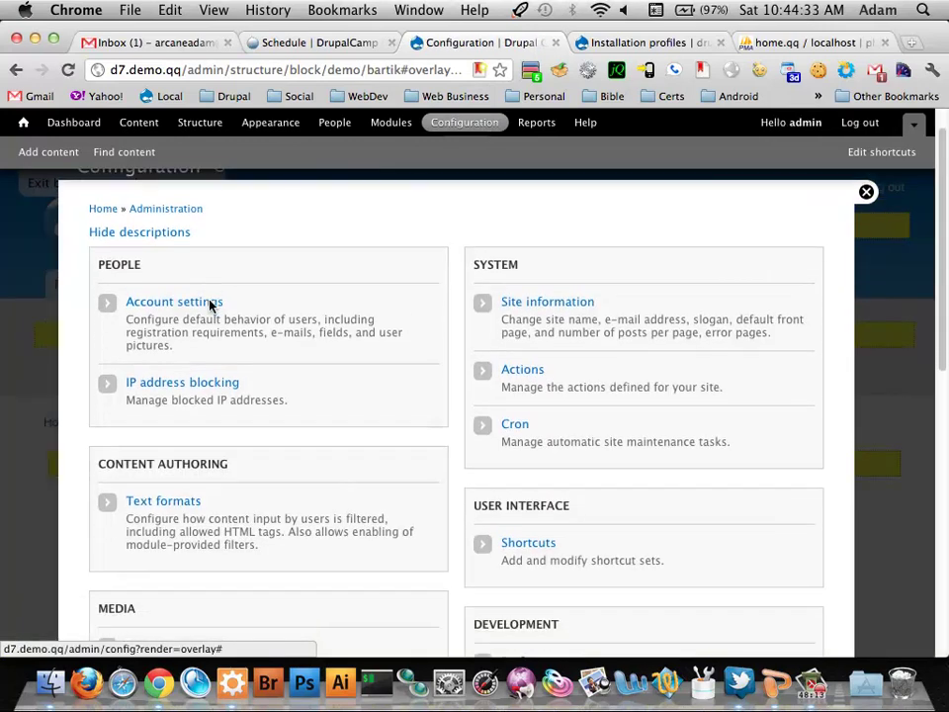
{"action": "left_click", "coordinate": [532, 302]}
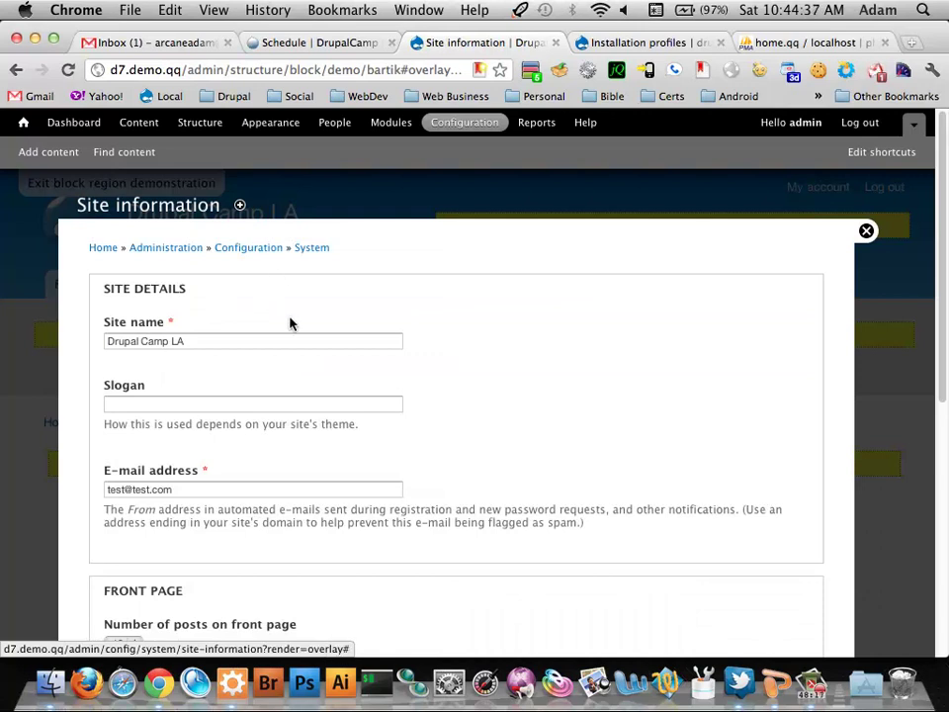
{"action": "scroll", "coordinate": [290, 321], "scroll_direction": "down", "scroll_amount": 5}
{"action": "scroll", "coordinate": [289, 321], "scroll_direction": "down", "scroll_amount": 2}
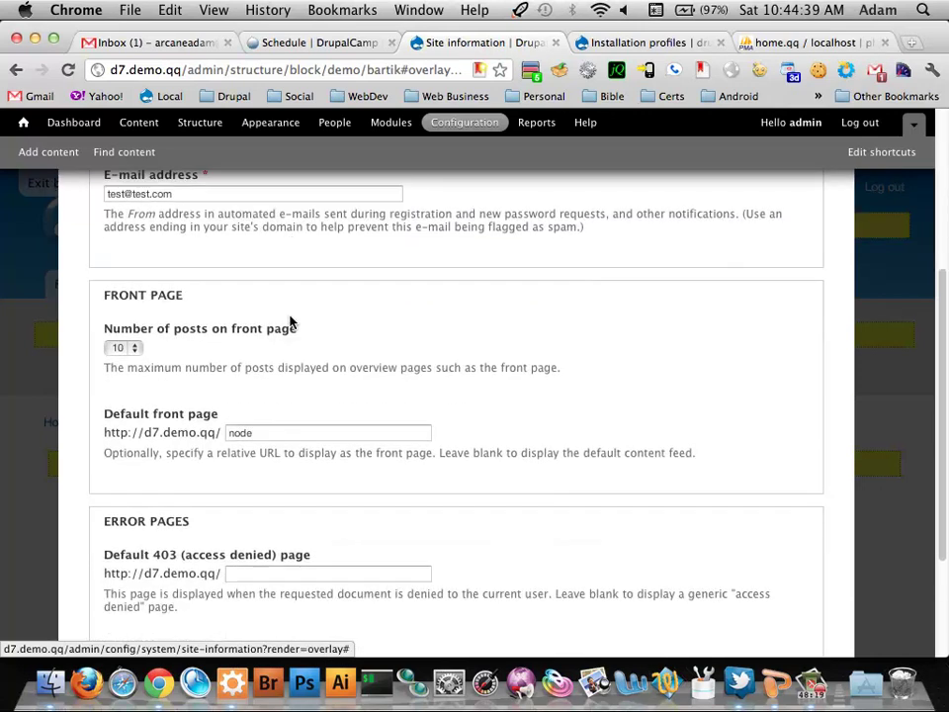
{"action": "left_click", "coordinate": [334, 426]}
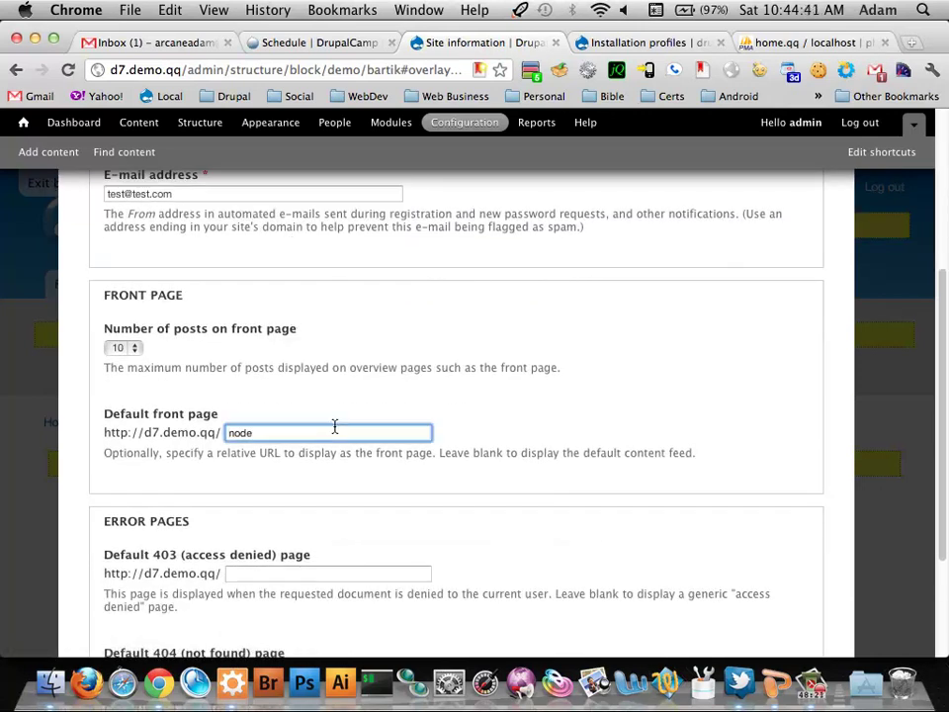
{"action": "key", "text": "BackSpace"}
{"action": "key", "text": "BackSpace"}
{"action": "key", "text": "BackSpace"}
{"action": "key", "text": "BackSpace"}
{"action": "type", "text": "first-page"}
{"action": "key", "text": "Return"}
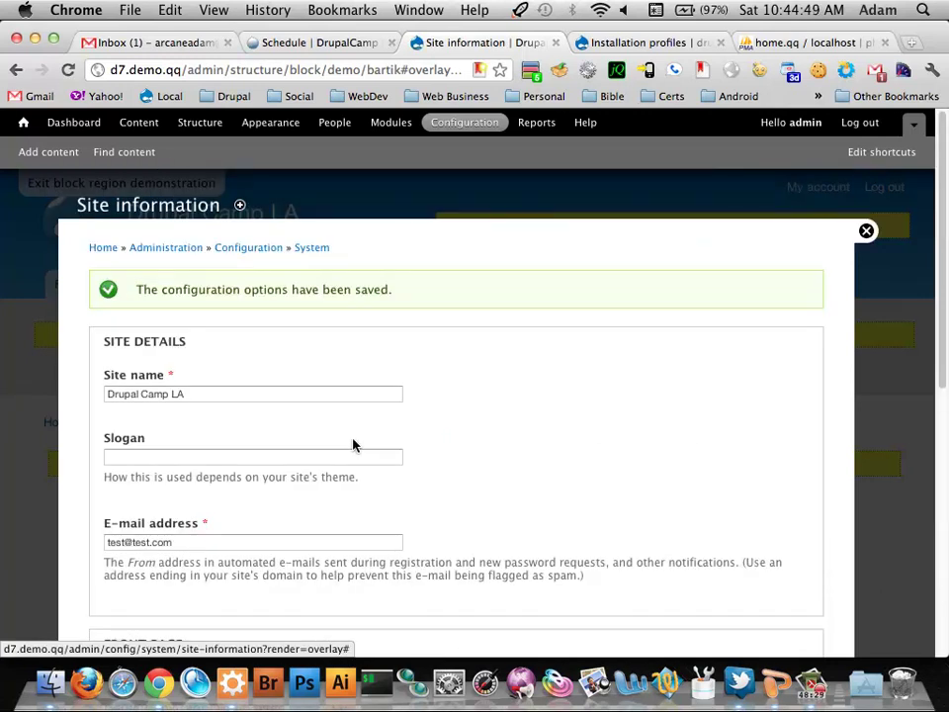
{"action": "key", "text": "super+grave"}
{"action": "key", "text": "super+r"}
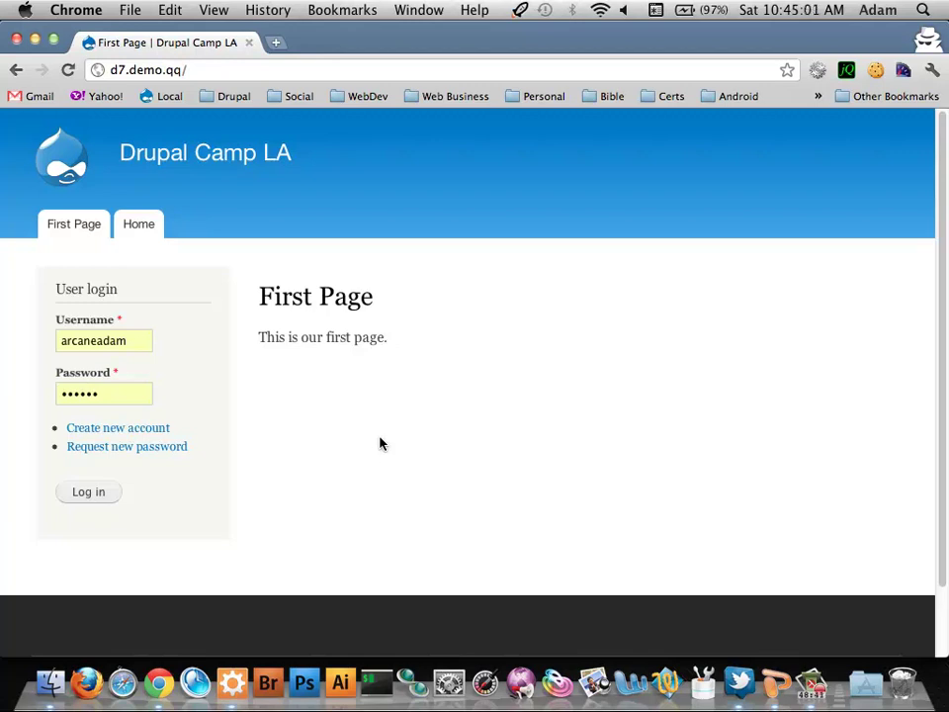
Return to the admin window and scroll through the saved Site information settings
{"action": "key", "text": "super+grave"}
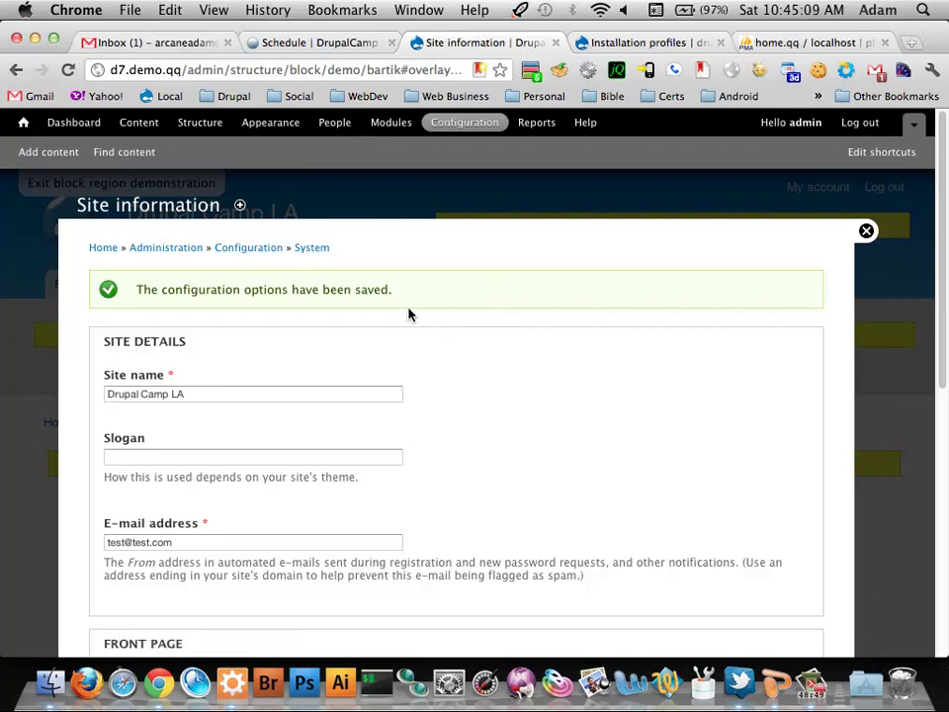
{"action": "scroll", "coordinate": [410, 314], "scroll_direction": "down", "scroll_amount": 2}
{"action": "scroll", "coordinate": [411, 314], "scroll_direction": "down", "scroll_amount": 5}
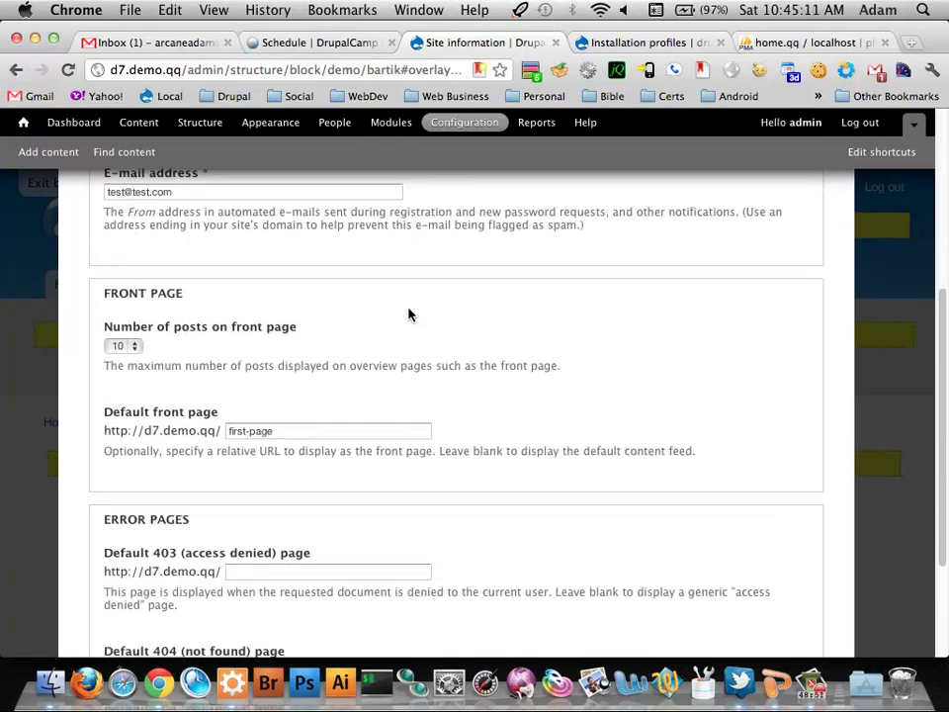
{"action": "scroll", "coordinate": [410, 314], "scroll_direction": "up", "scroll_amount": 7}
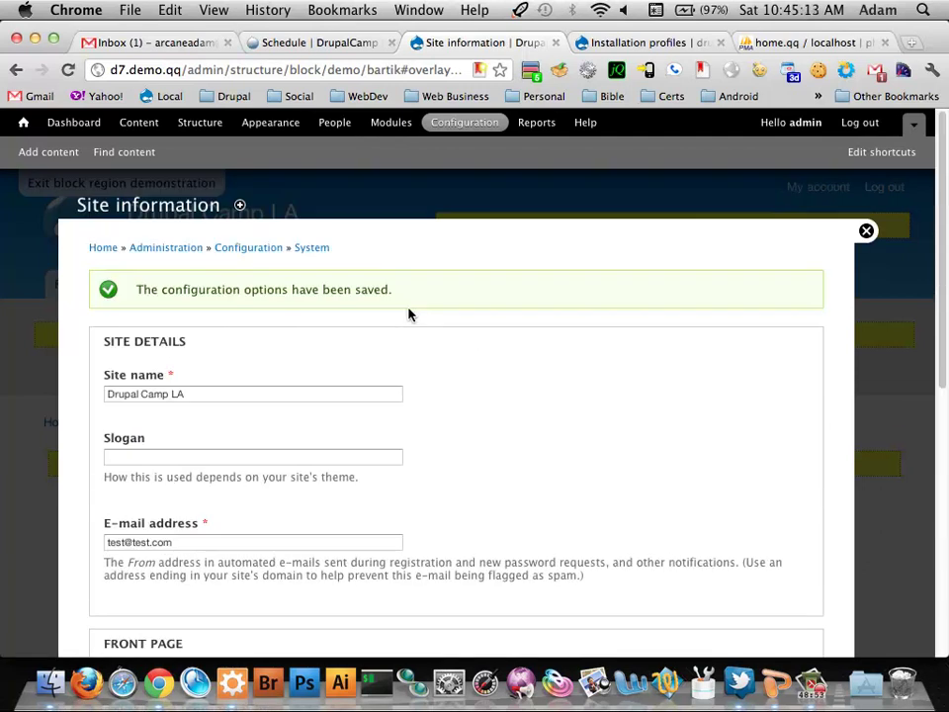
Recheck the First Page front page in incognito, then return to Site information
{"action": "key", "text": "super+grave"}
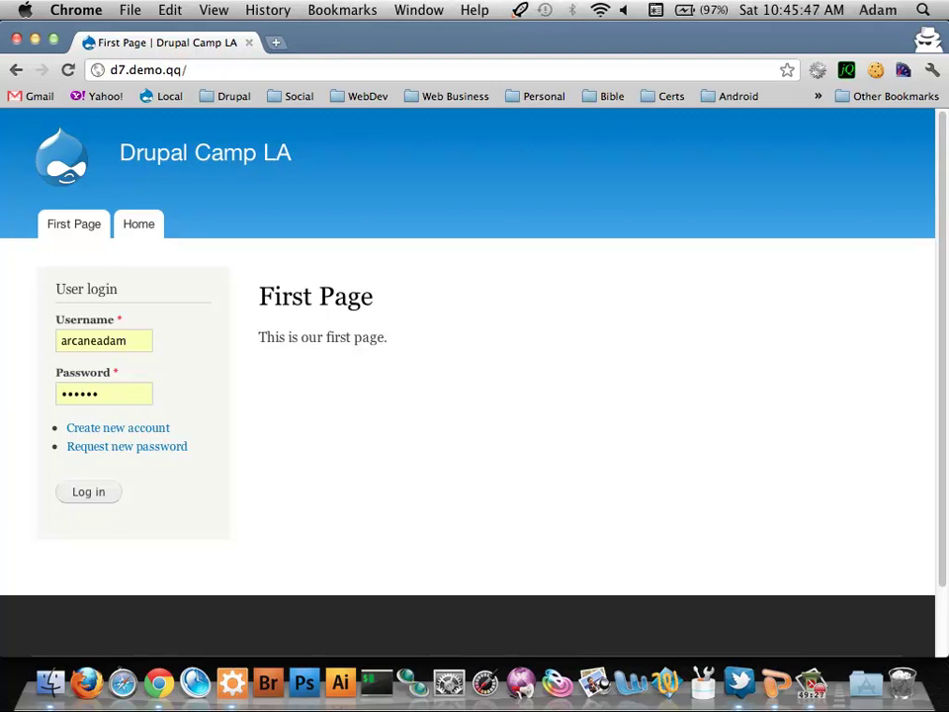
{"action": "key", "text": "super+Tab"}
{"action": "key", "text": "super+shift+Tab"}
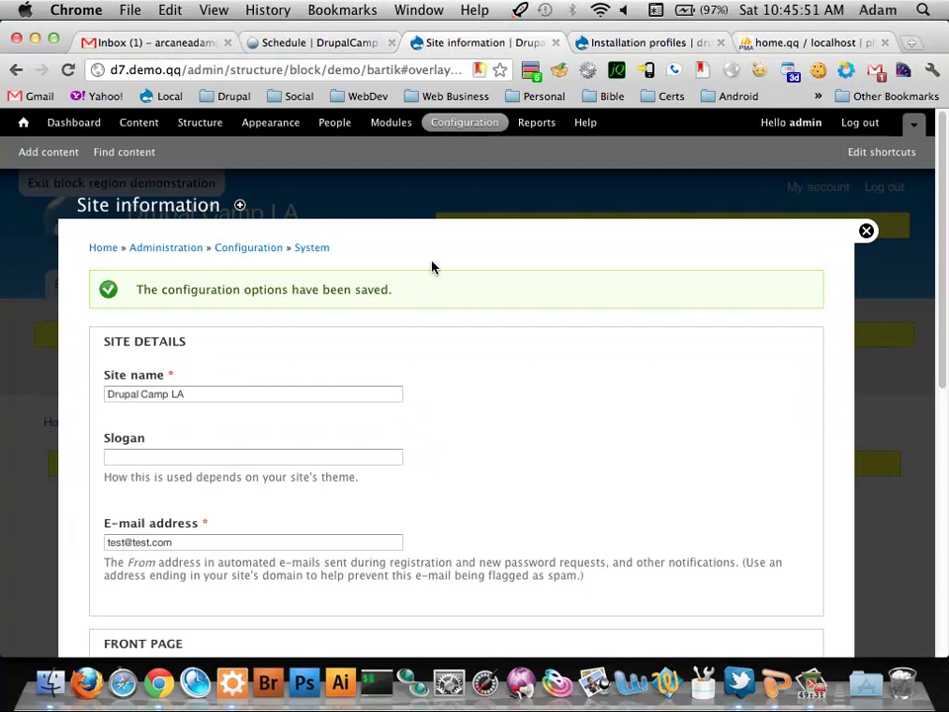
{"action": "scroll", "coordinate": [432, 267], "scroll_direction": "down", "scroll_amount": 3}
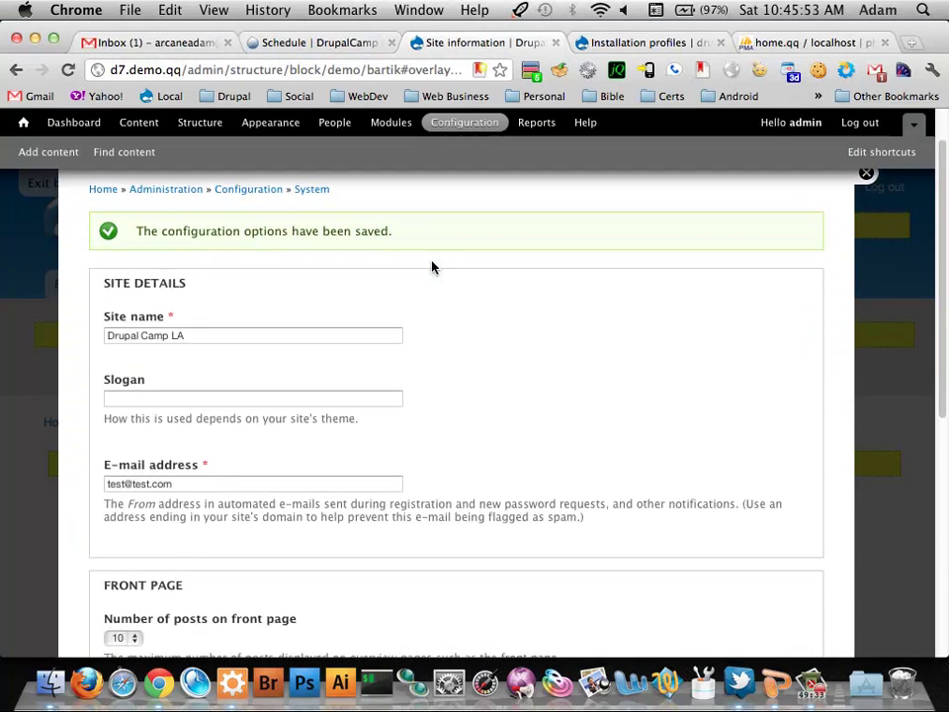
{"action": "scroll", "coordinate": [228, 312], "scroll_direction": "down", "scroll_amount": 5}
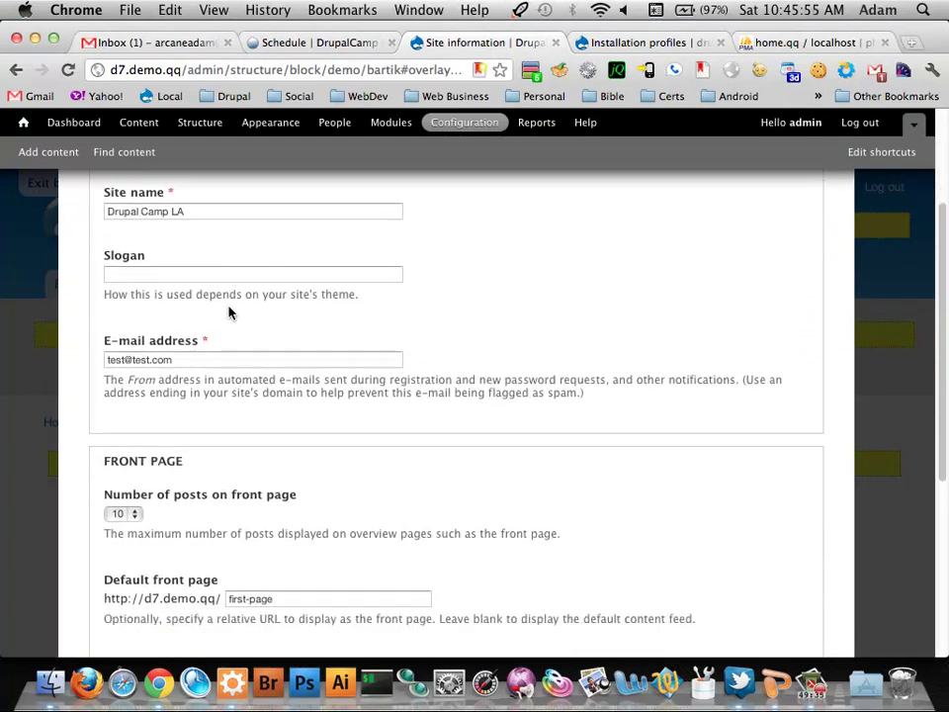
{"action": "scroll", "coordinate": [229, 311], "scroll_direction": "down", "scroll_amount": 4}
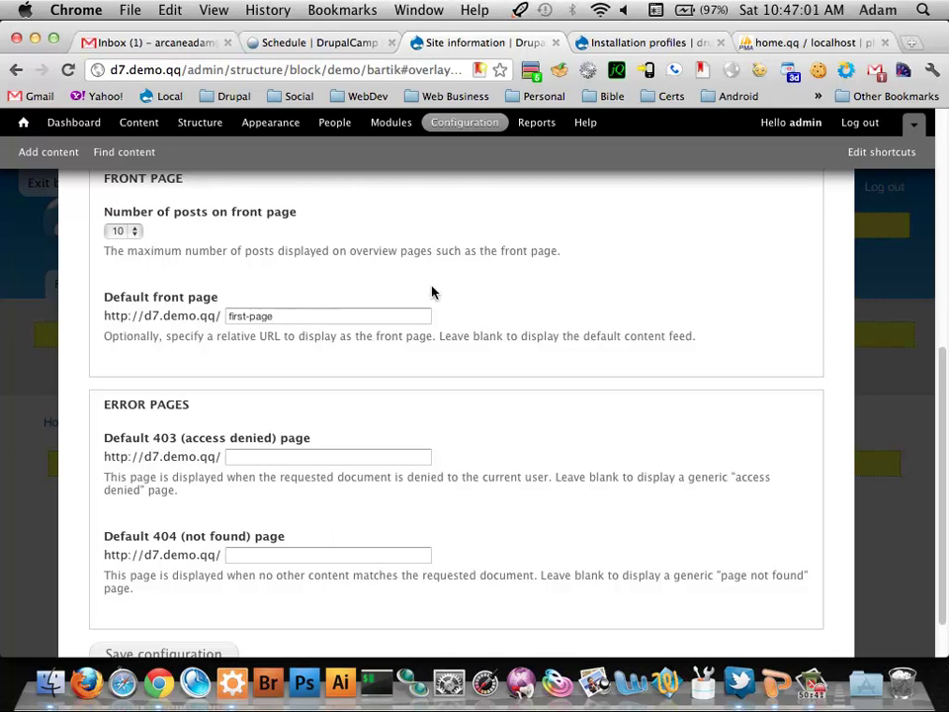
{"action": "key", "text": "super+grave"}
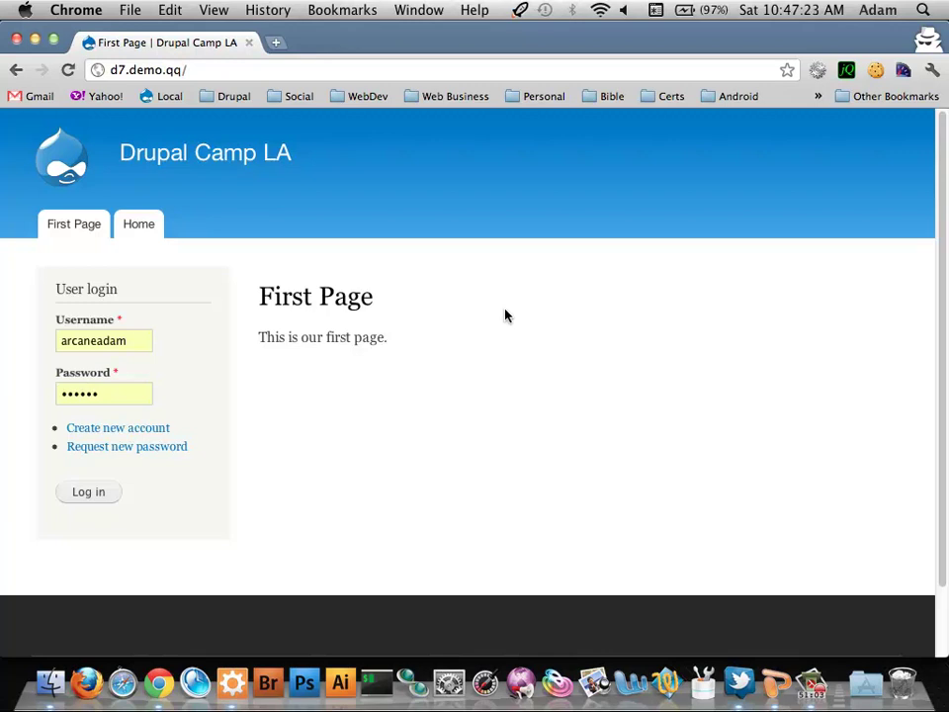
{"action": "key", "text": "super+grave"}
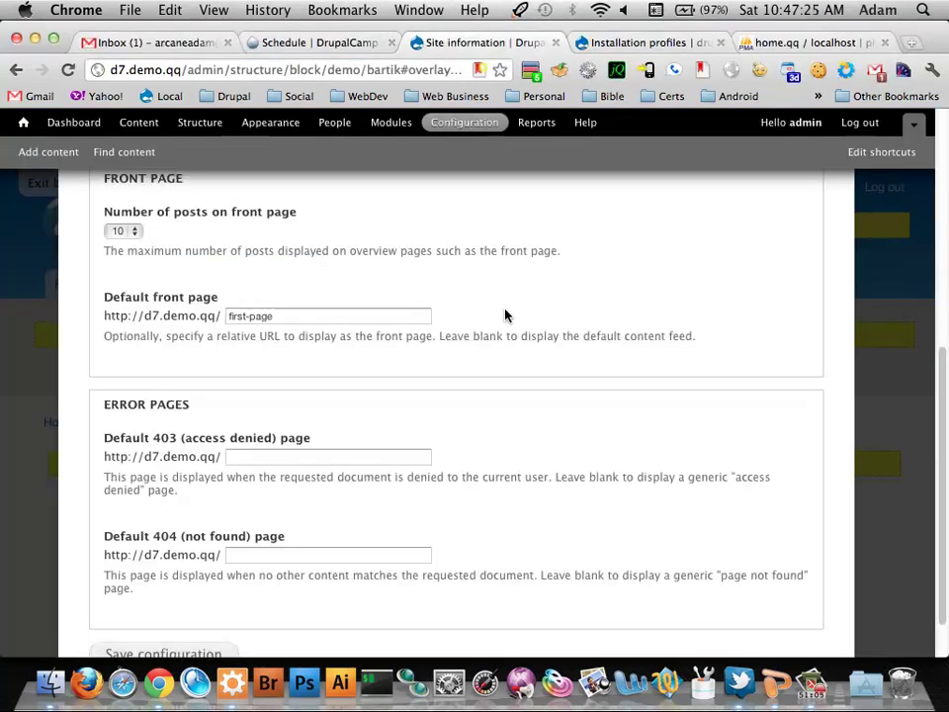
{"action": "scroll", "coordinate": [336, 287], "scroll_direction": "up", "scroll_amount": 10}
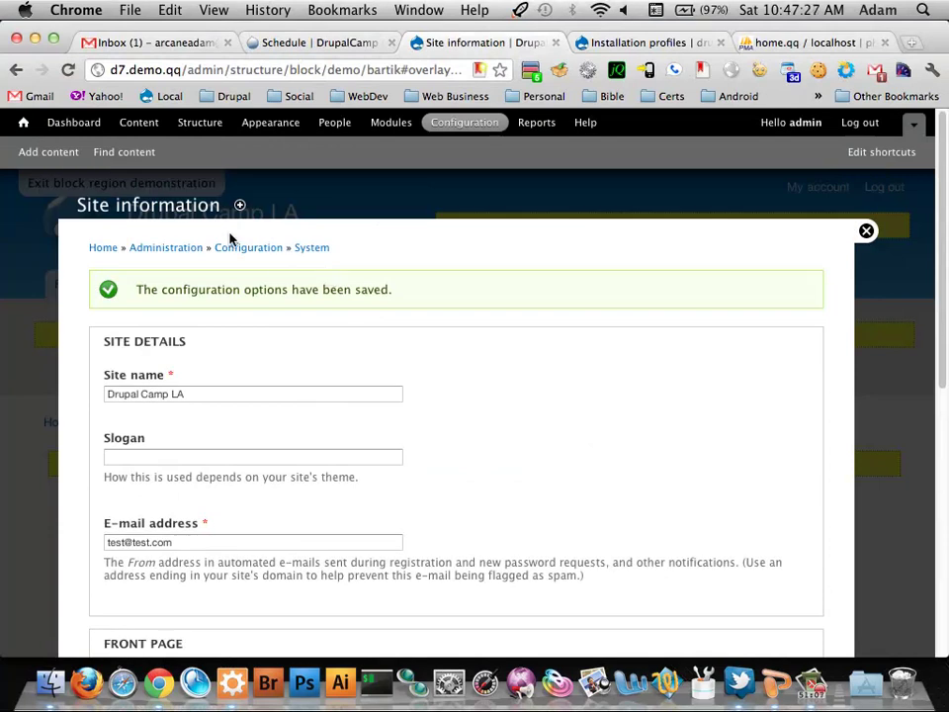
Close Site information, open First Page for editing, and select its Allowed HTML tags list
{"action": "left_click", "coordinate": [865, 231]}
{"action": "left_click", "coordinate": [89, 283]}
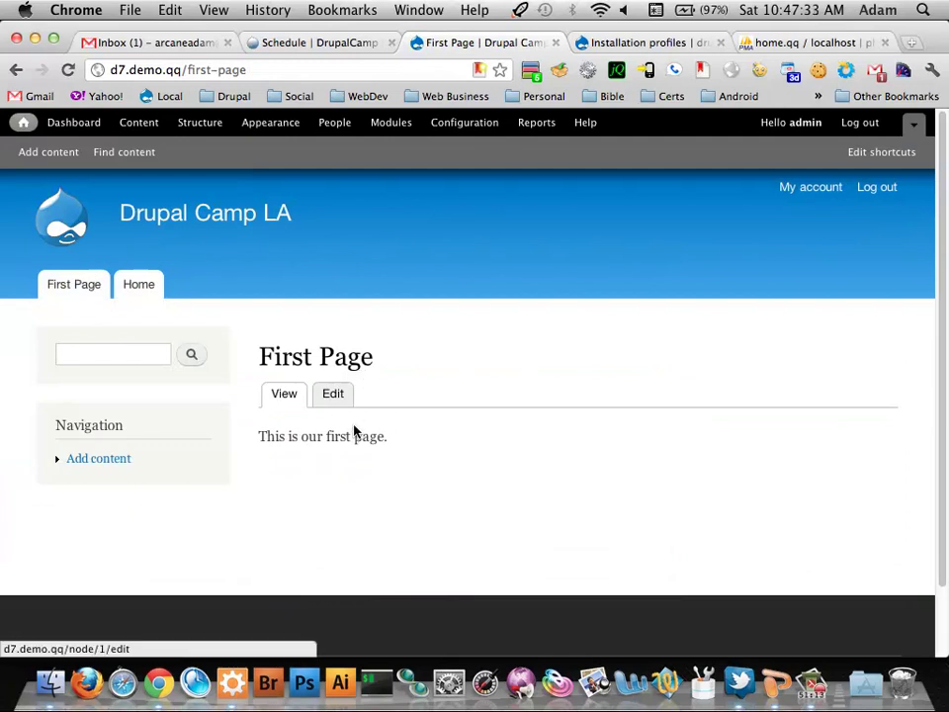
{"action": "left_click", "coordinate": [344, 395]}
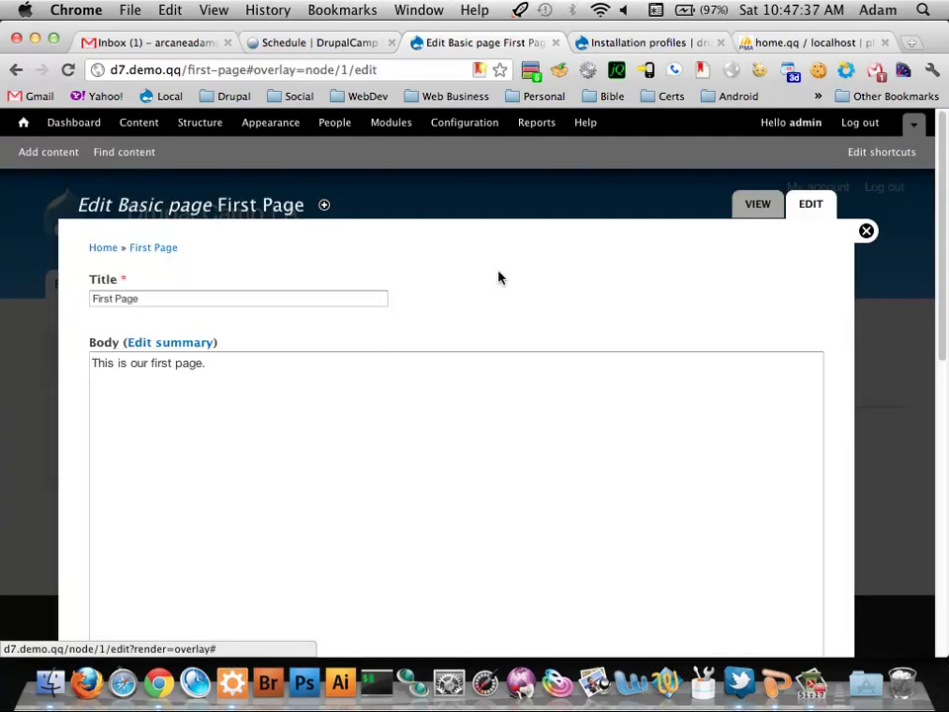
{"action": "scroll", "coordinate": [498, 277], "scroll_direction": "down", "scroll_amount": 8}
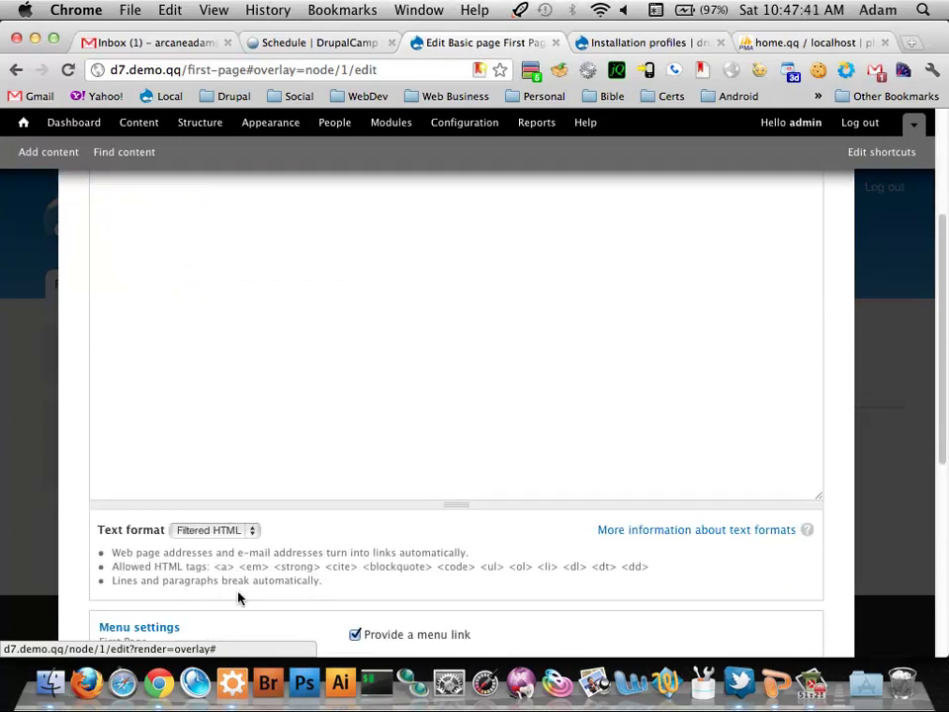
{"action": "mouse_move", "coordinate": [211, 566]}
{"action": "left_mouse_down"}
{"action": "mouse_move", "coordinate": [213, 577]}
{"action": "mouse_move", "coordinate": [213, 569]}
{"action": "left_mouse_up"}
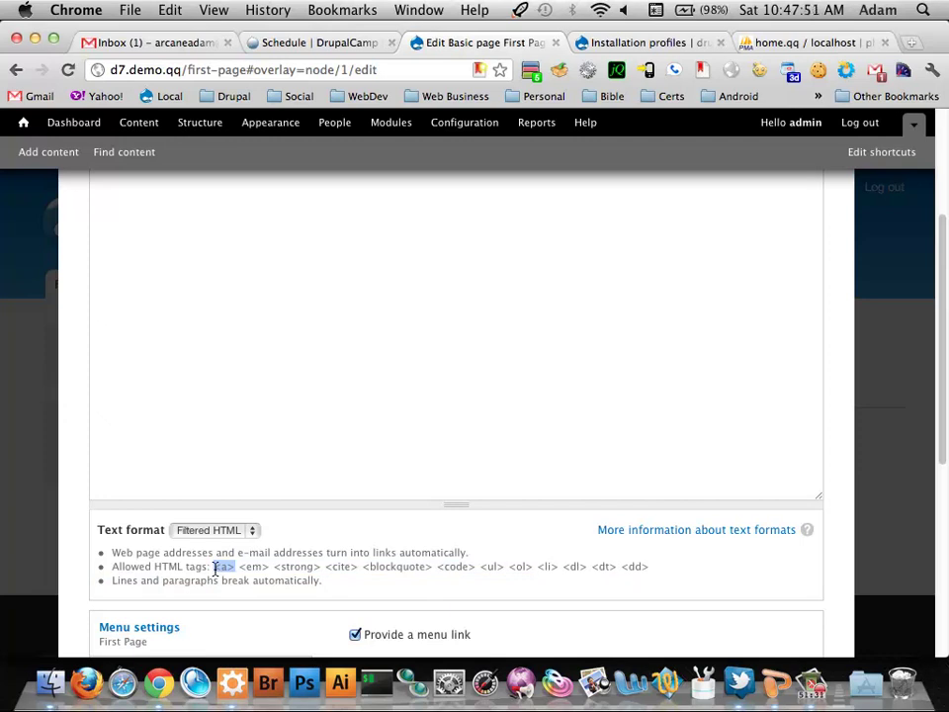
{"action": "left_click", "coordinate": [354, 472]}
{"action": "scroll", "coordinate": [355, 472], "scroll_direction": "up", "scroll_amount": 3}
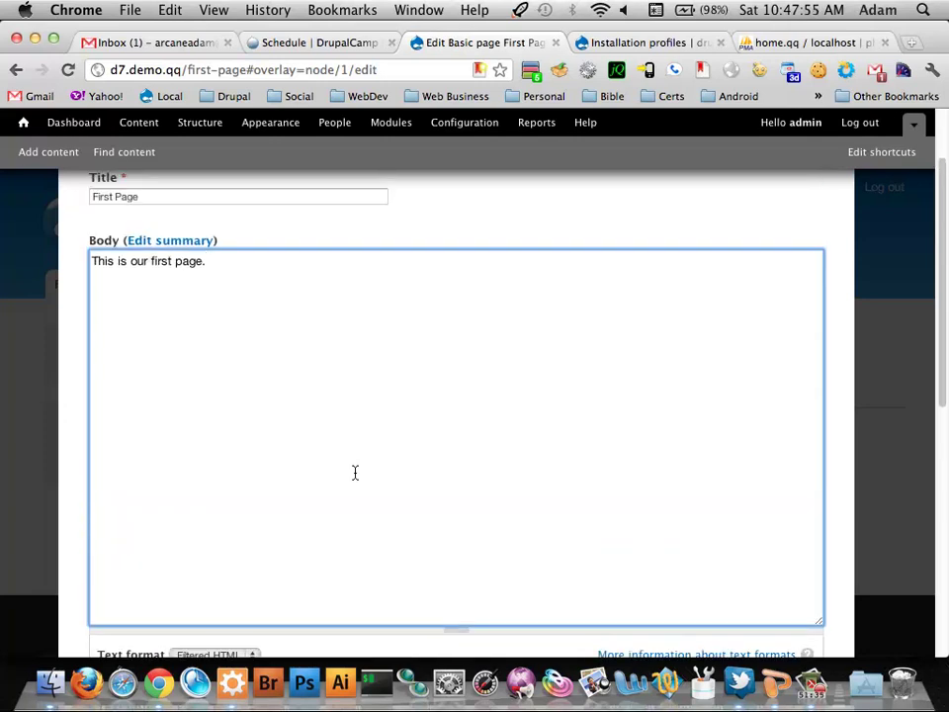
{"action": "type", "text": "<"}
{"action": "key", "text": "BackSpace"}
{"action": "left_click", "coordinate": [180, 71]}
{"action": "left_click_drag", "start_coordinate": [182, 70], "coordinate": [247, 73]}
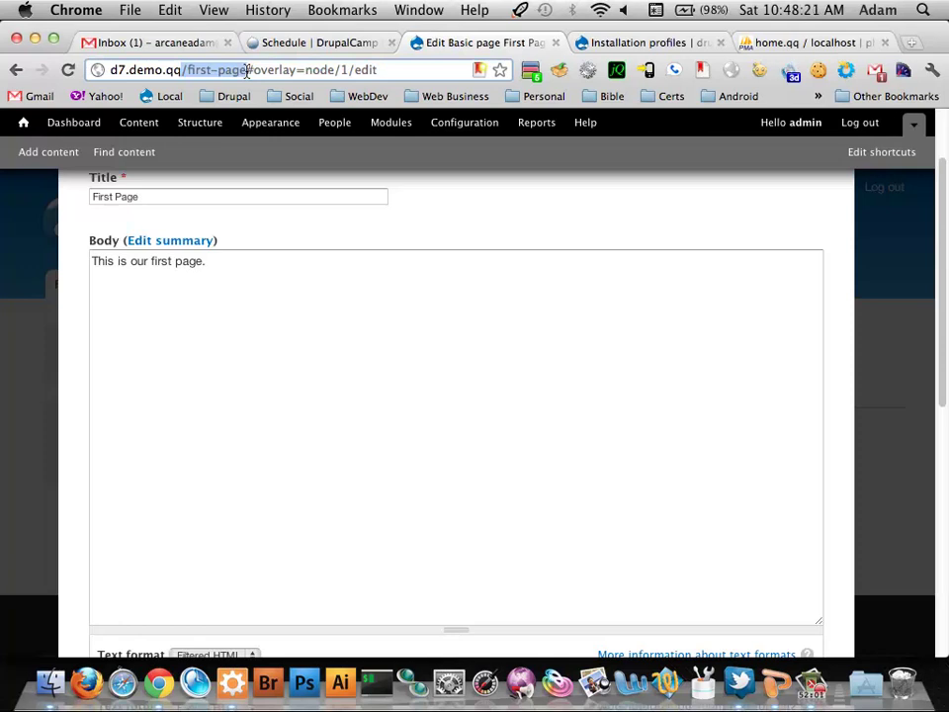
{"action": "left_click", "coordinate": [247, 70]}
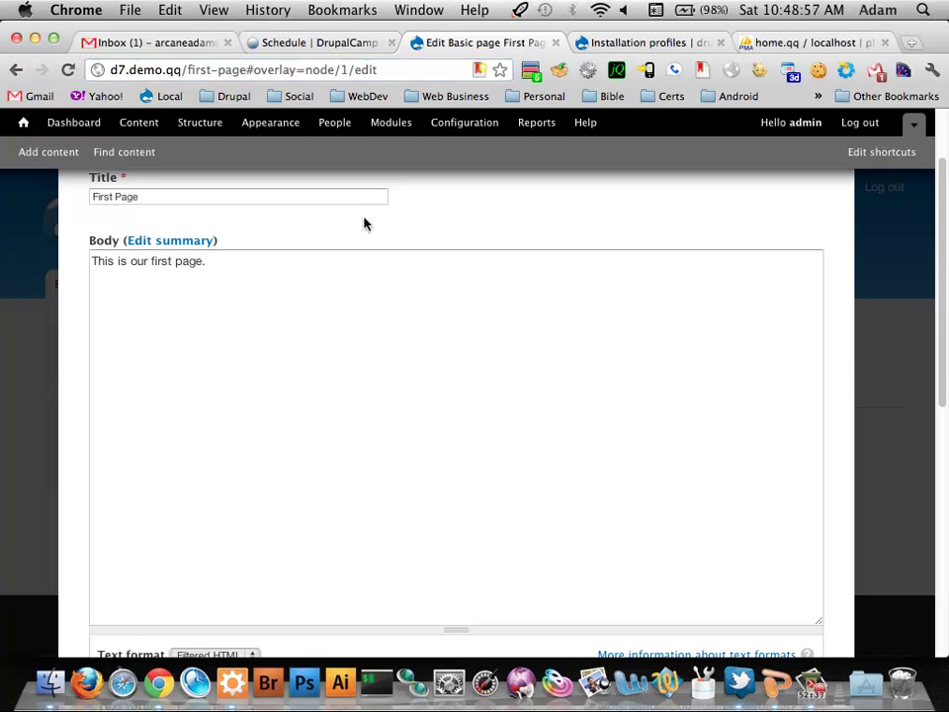
Try Full HTML, then set the First Page body's text format to Plain text
{"action": "scroll", "coordinate": [145, 212], "scroll_direction": "up", "scroll_amount": 2}
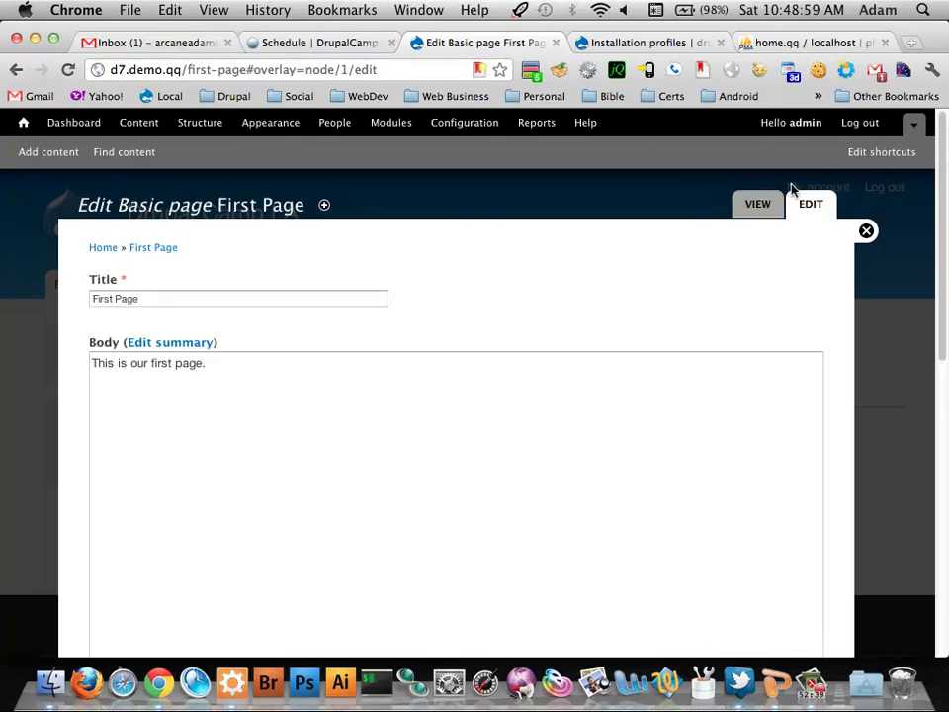
{"action": "scroll", "coordinate": [665, 291], "scroll_direction": "down", "scroll_amount": 5}
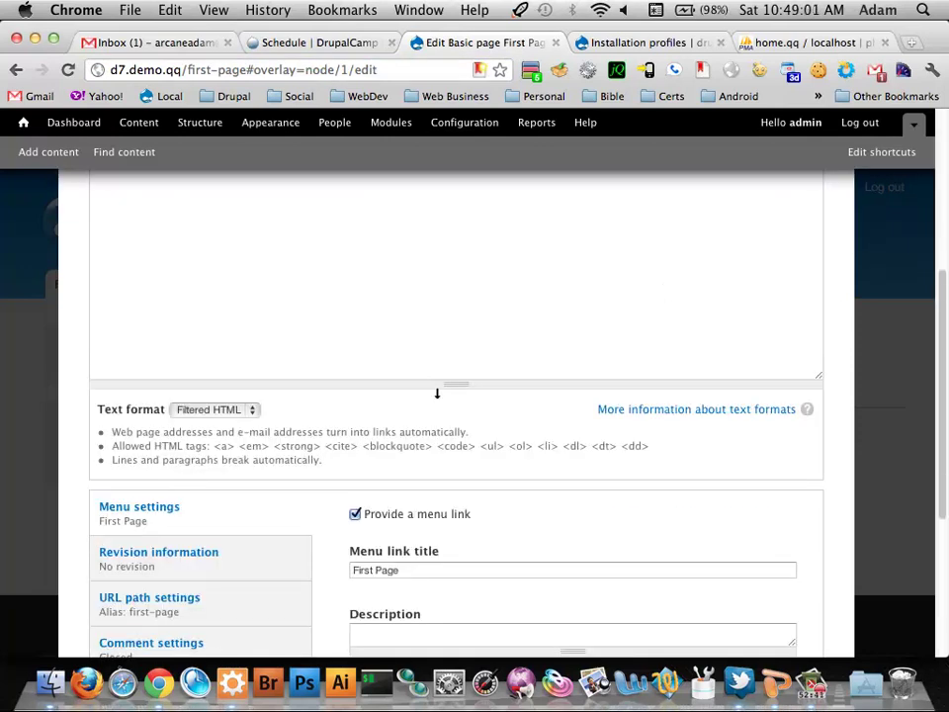
{"action": "left_click", "coordinate": [252, 409]}
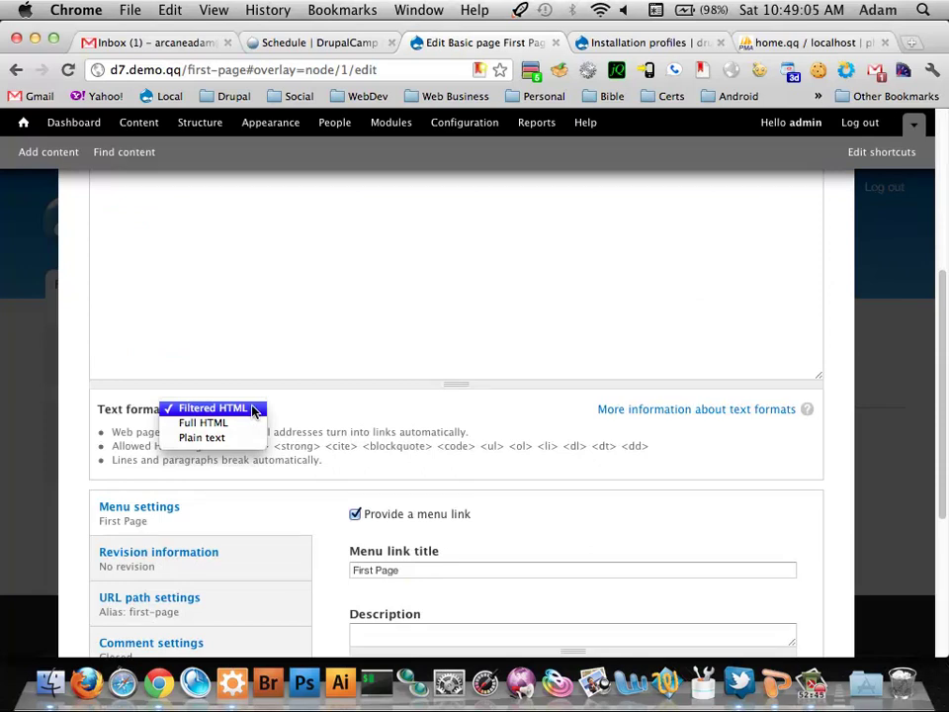
{"action": "left_click", "coordinate": [360, 446]}
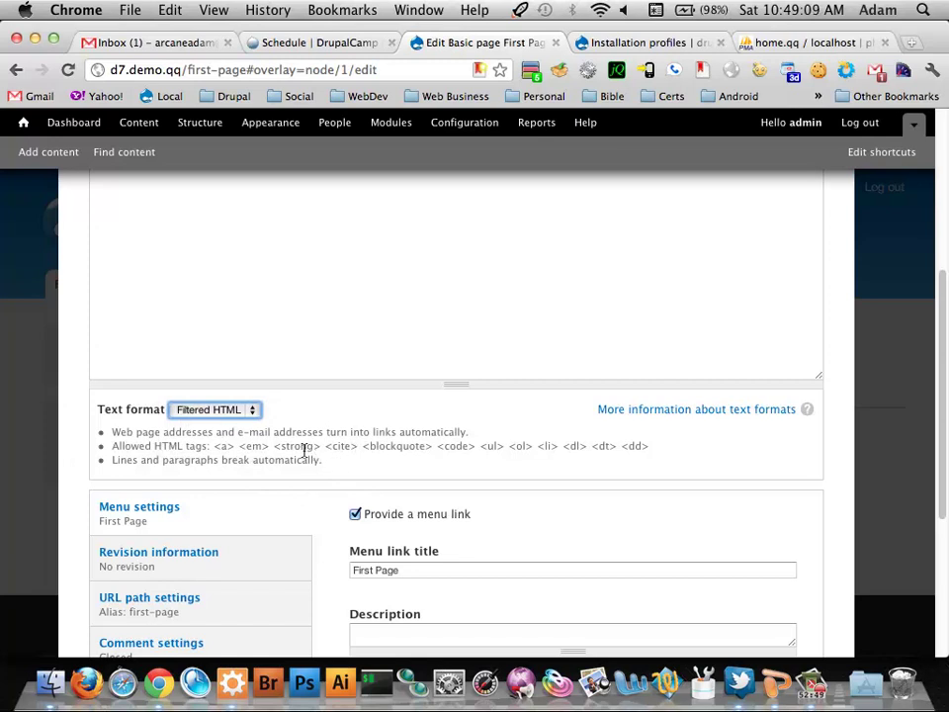
{"action": "left_click", "coordinate": [235, 410]}
{"action": "left_click", "coordinate": [234, 428]}
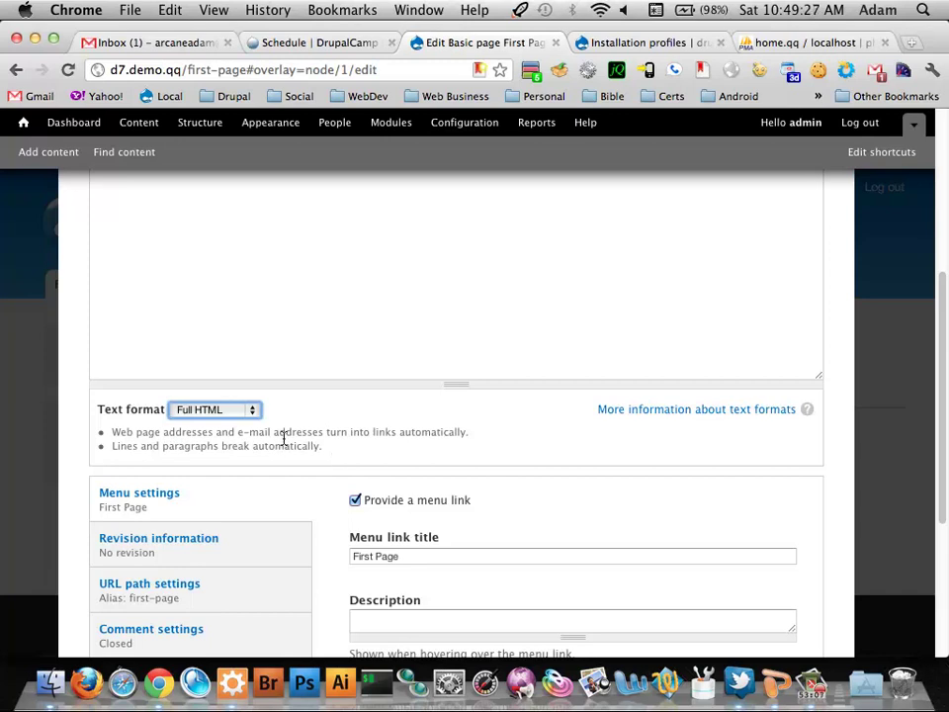
{"action": "left_click", "coordinate": [250, 410]}
{"action": "left_click", "coordinate": [248, 424]}
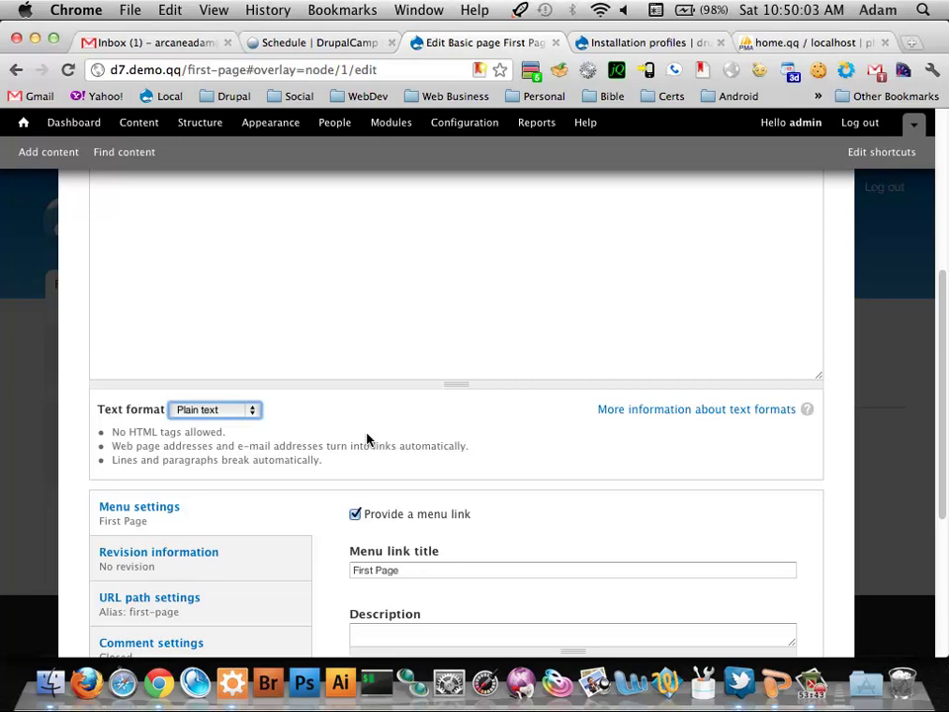
{"action": "left_click", "coordinate": [374, 347]}
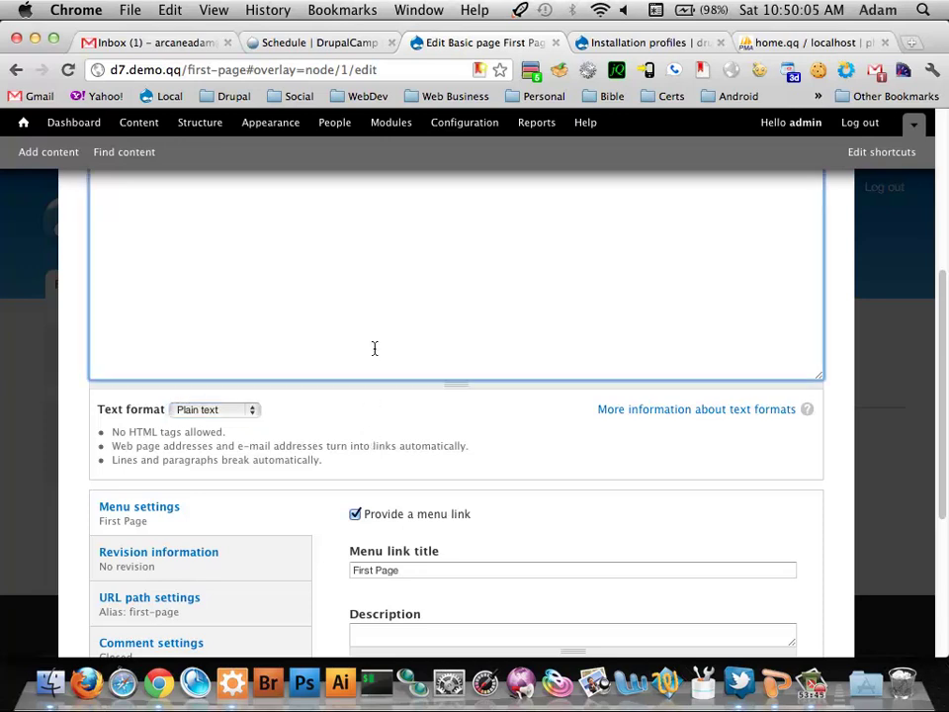
{"action": "scroll", "coordinate": [374, 348], "scroll_direction": "up", "scroll_amount": 5}
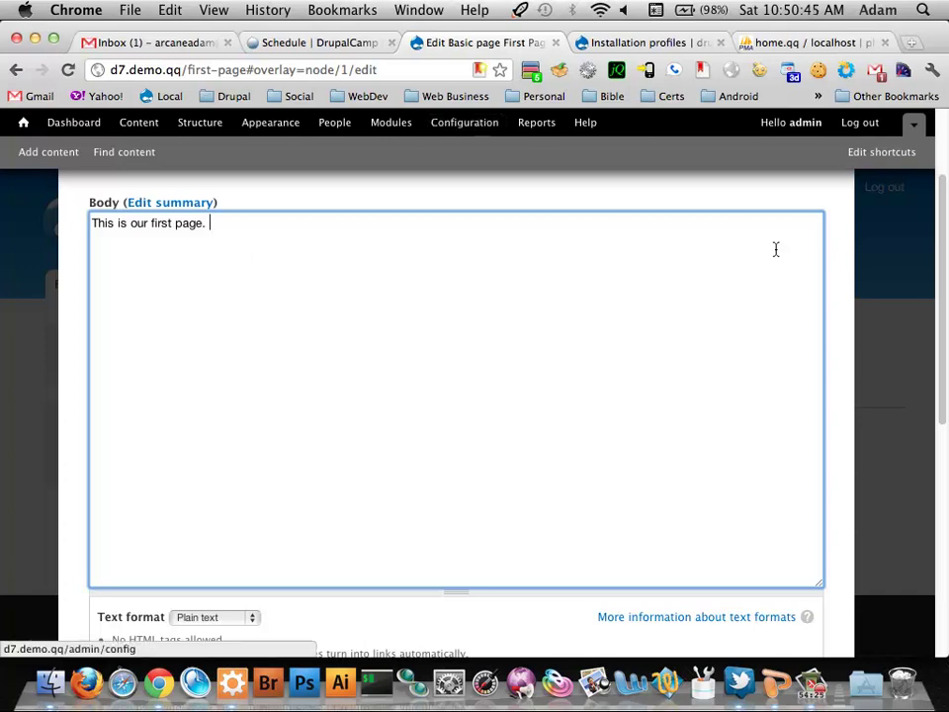
{"action": "scroll", "coordinate": [776, 249], "scroll_direction": "up", "scroll_amount": 2}
{"action": "scroll", "coordinate": [776, 249], "scroll_direction": "up", "scroll_amount": 2}
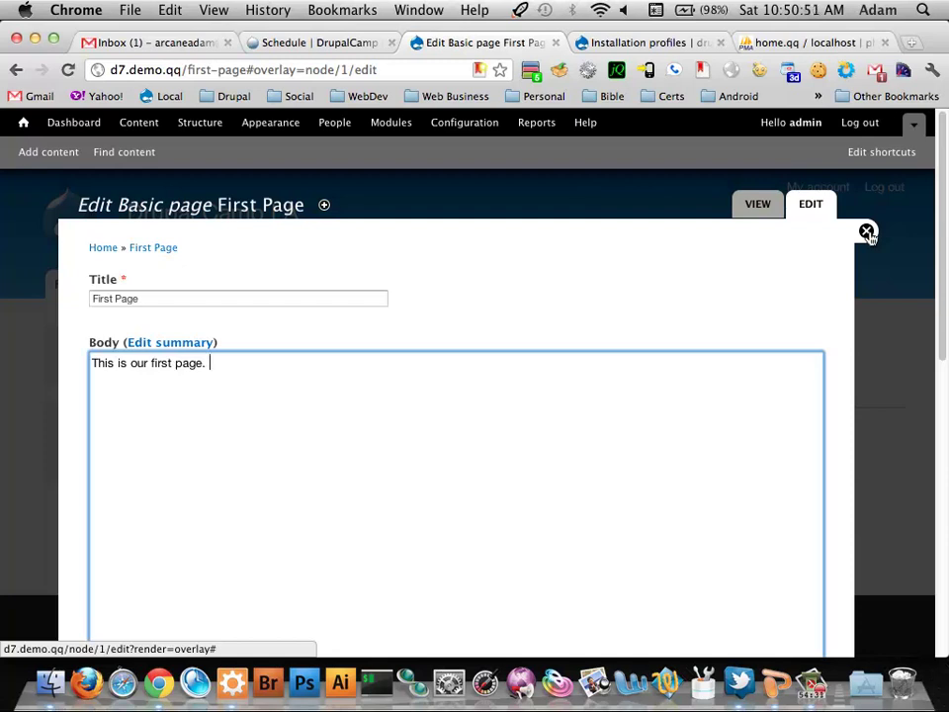
Close the First Page edit overlay without saving, back to 'This is our first page.'
{"action": "left_click", "coordinate": [867, 233]}
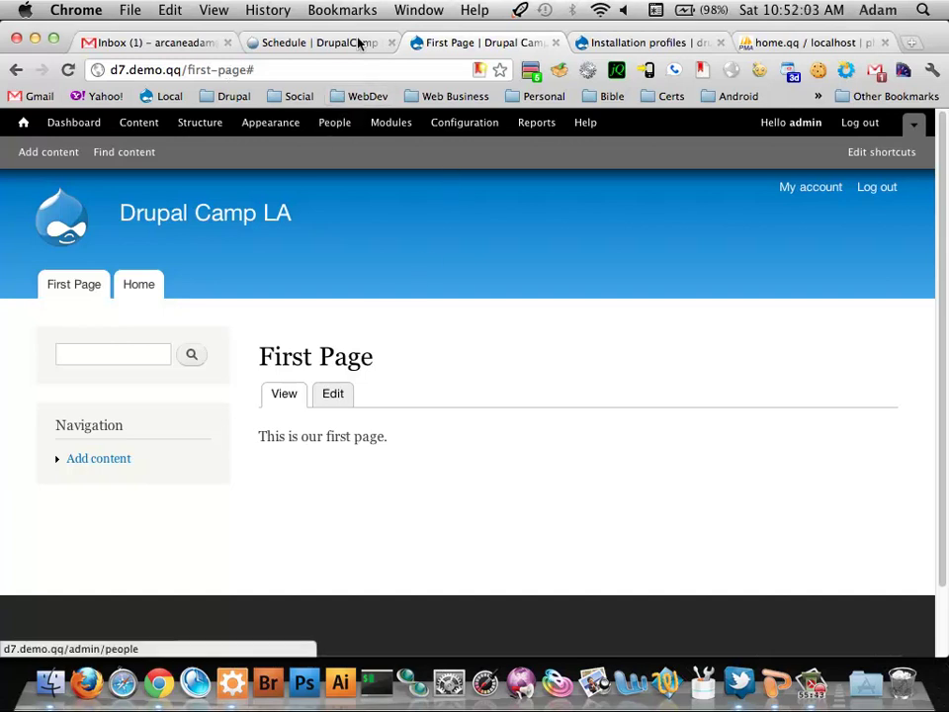
Replace first-page with node/1 in the address bar and load it
{"action": "left_click", "coordinate": [332, 65]}
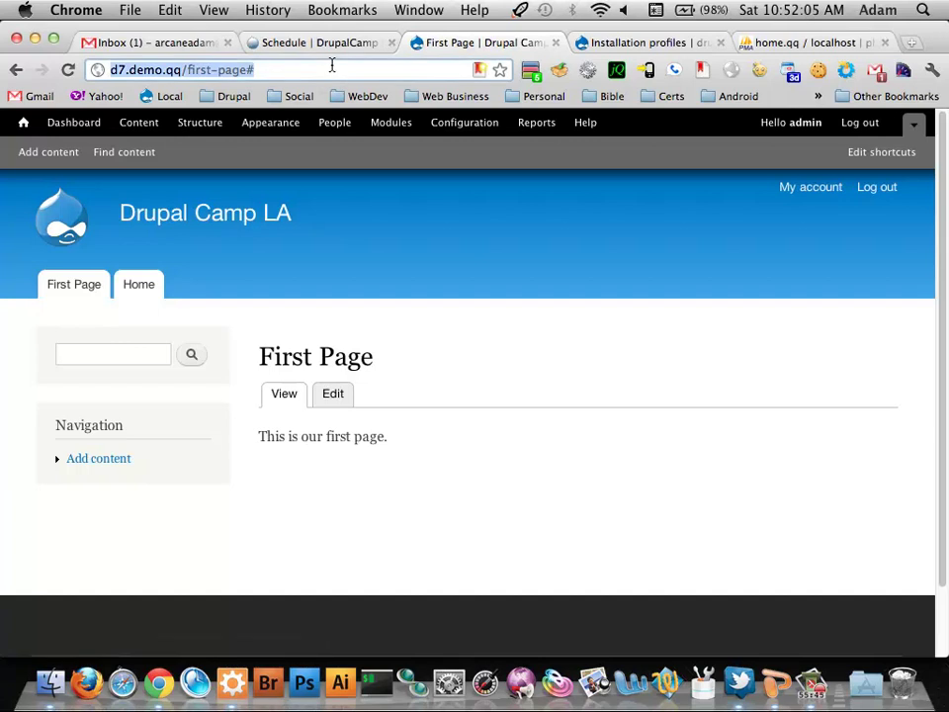
{"action": "left_click", "coordinate": [332, 65]}
{"action": "key", "text": "BackSpace"}
{"action": "key", "text": "BackSpace"}
{"action": "key", "text": "BackSpace"}
{"action": "key", "text": "BackSpace"}
{"action": "key", "text": "BackSpace"}
{"action": "key", "text": "BackSpace"}
{"action": "key", "text": "BackSpace"}
{"action": "key", "text": "BackSpace"}
{"action": "key", "text": "BackSpace"}
{"action": "key", "text": "BackSpace"}
{"action": "key", "text": "BackSpace"}
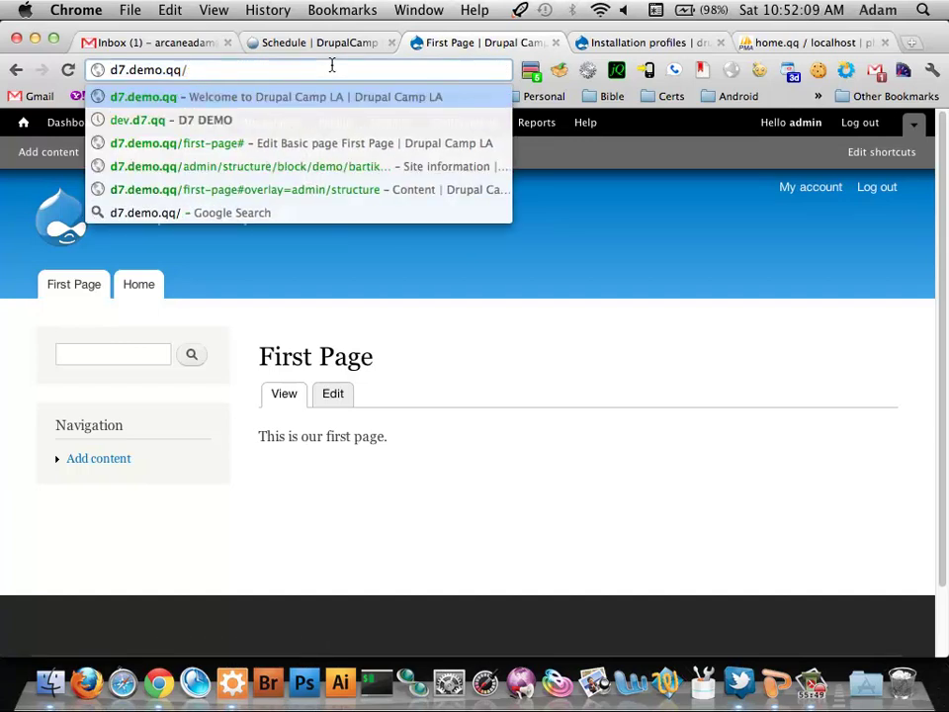
{"action": "type", "text": "node/"}
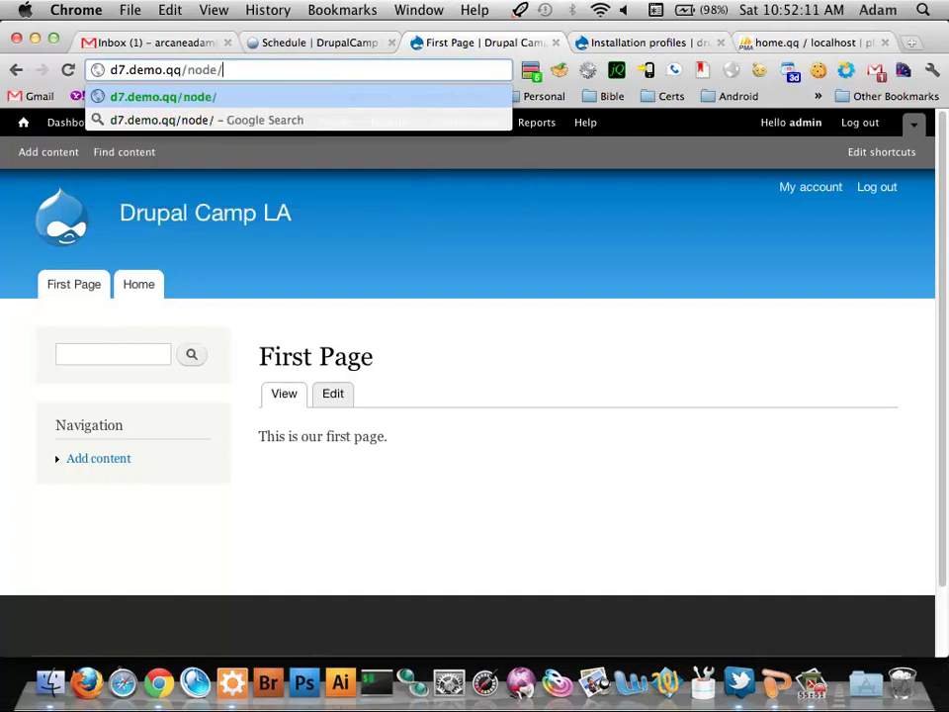
{"action": "type", "text": "1"}
{"action": "key", "text": "Return"}
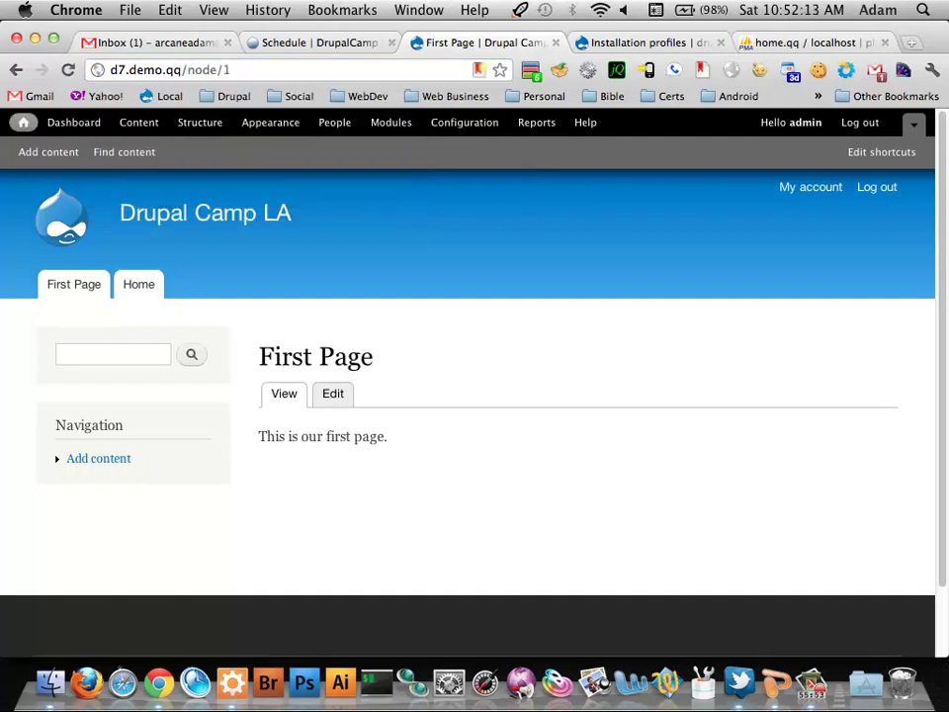